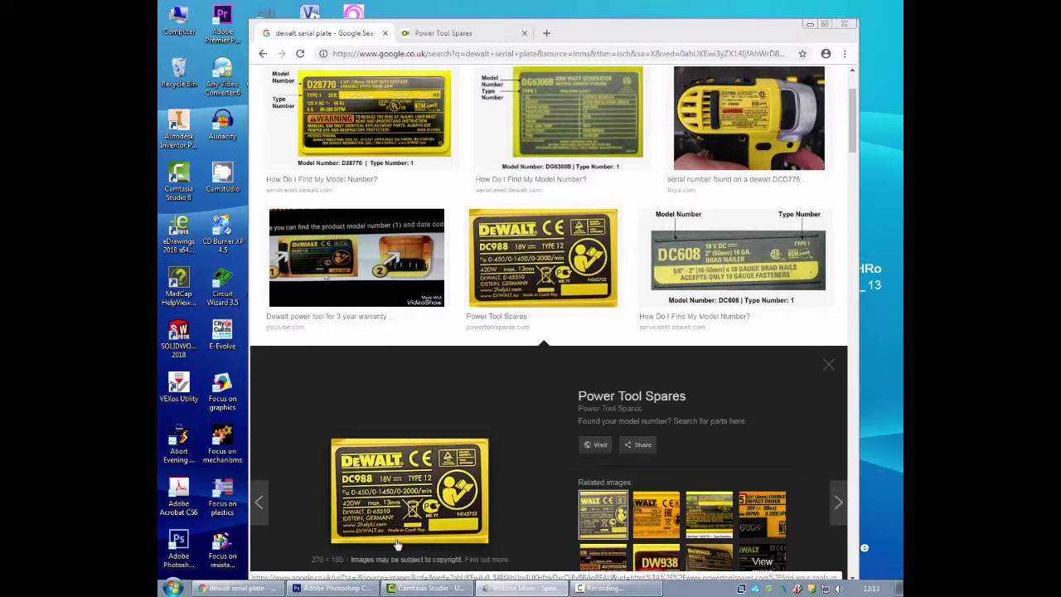
# Step: Copy the enlarged DeWalt DC988 serial plate image from the image results and switch to Photoshop
pyautogui.rightClick(390, 497)
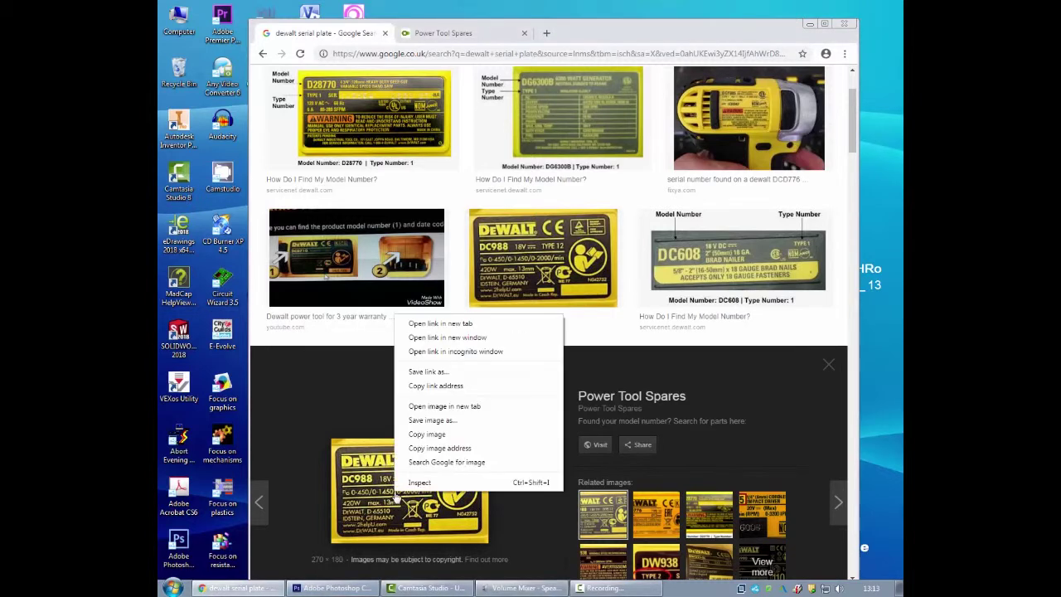
pyautogui.click(456, 436)
pyautogui.click(323, 587)
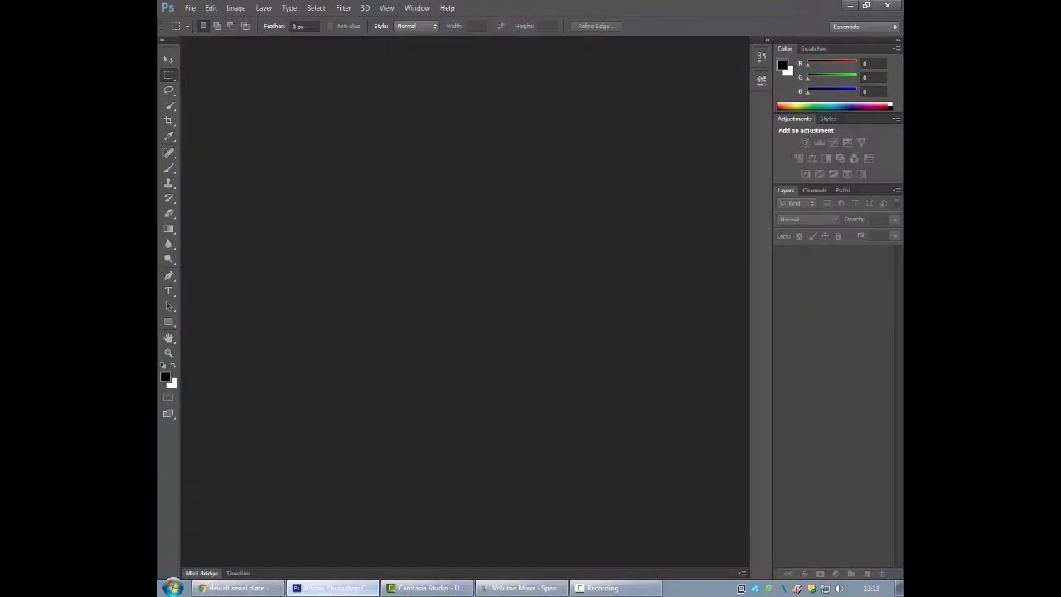
# Step: Create a new document with a width of 2700 pixels and a height of 1800 pixels
pyautogui.click(190, 8)
pyautogui.click(199, 20)
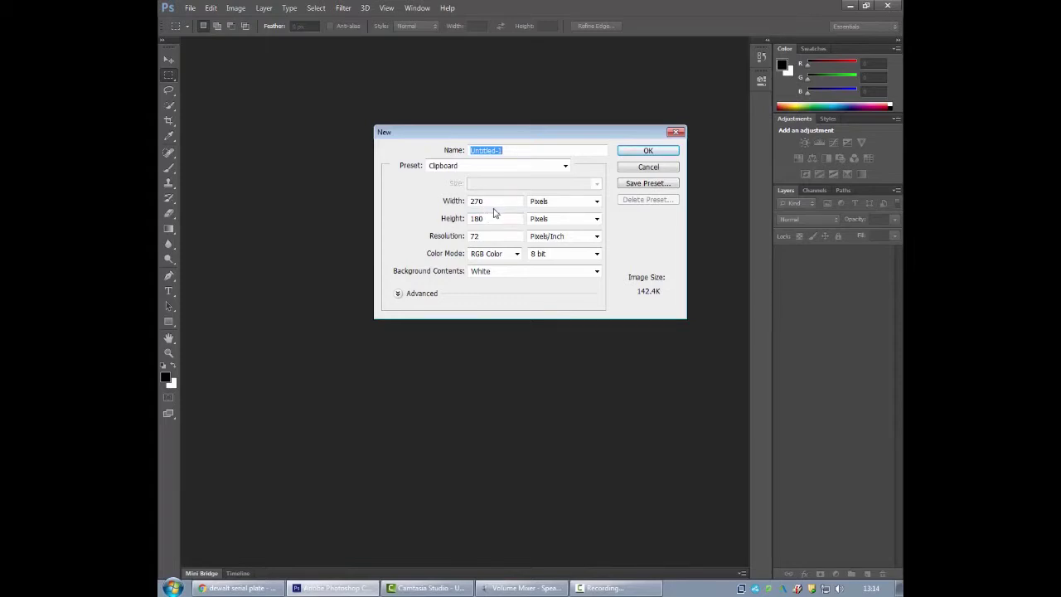
pyautogui.click(490, 201)
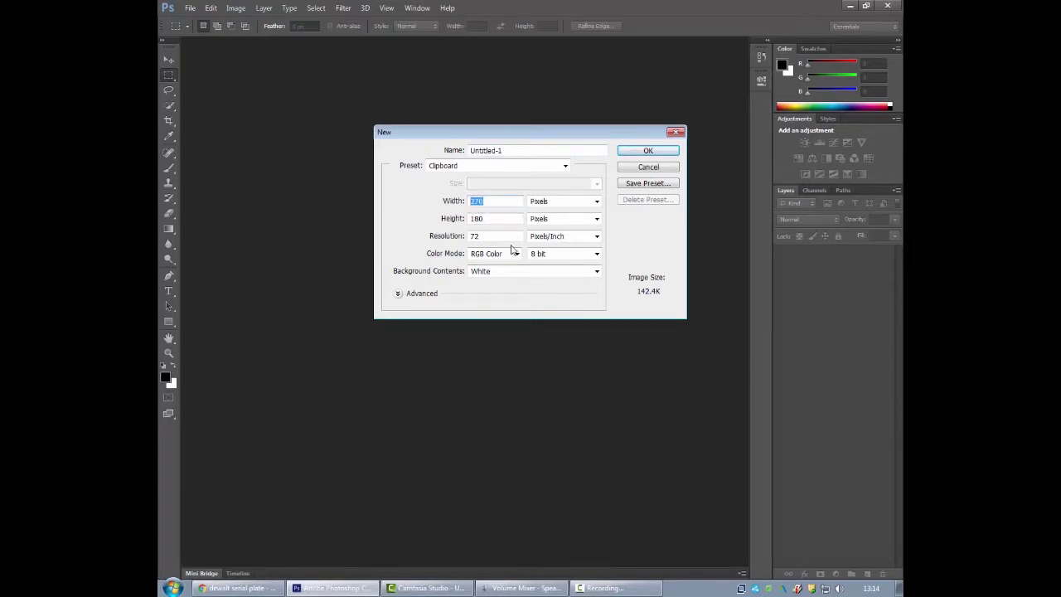
pyautogui.click(491, 200)
pyautogui.write('0')
pyautogui.click(495, 220)
pyautogui.write('0')
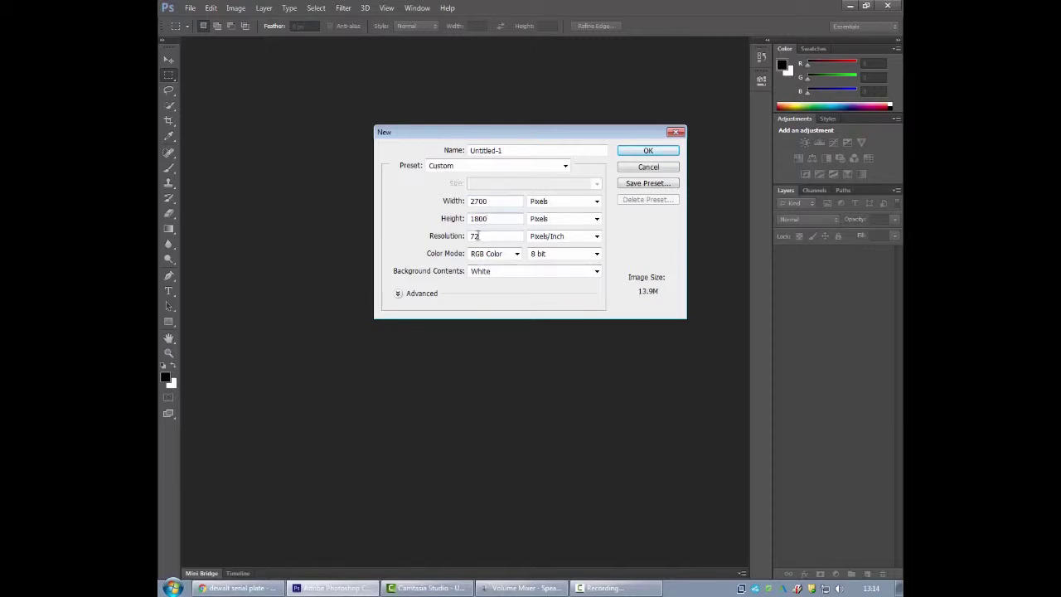
pyautogui.click(669, 150)
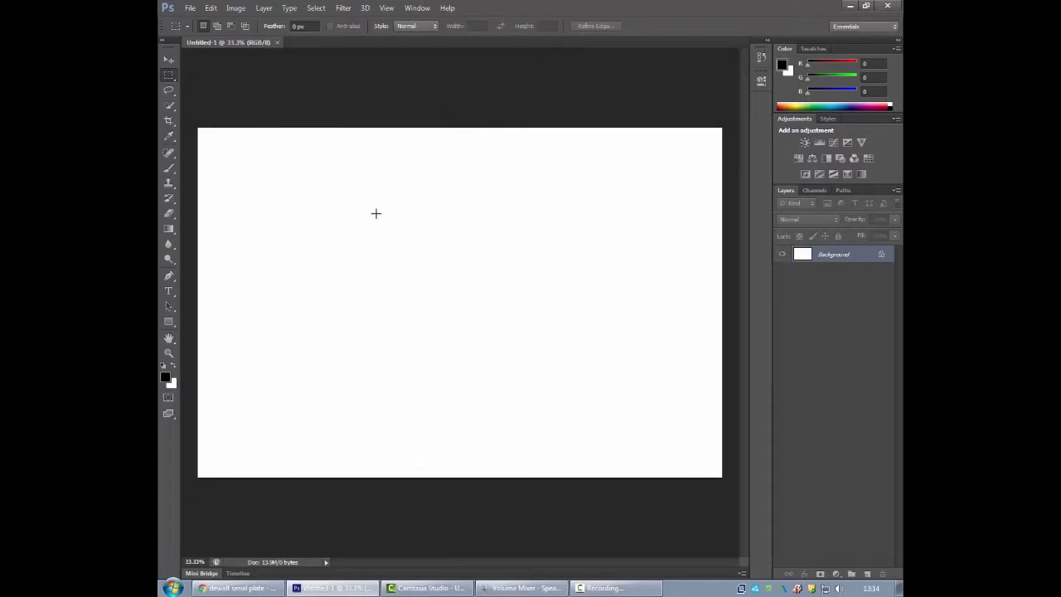
# Step: Paste the copied plate image and scale it about its centre to about 1034 % so it covers the whole canvas
pyautogui.hotkey('ctrl', 'v')
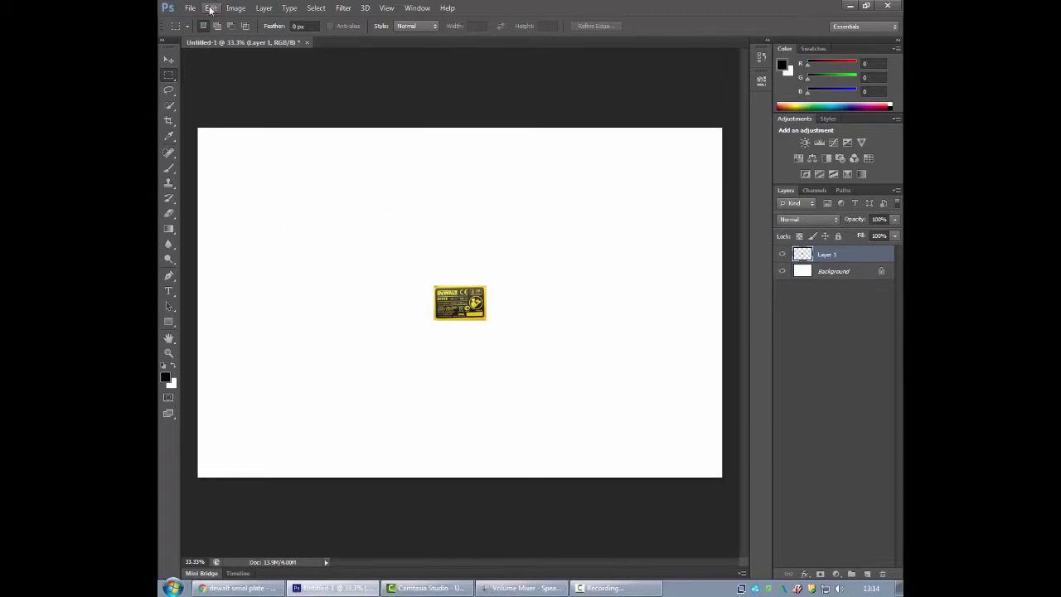
pyautogui.click(210, 8)
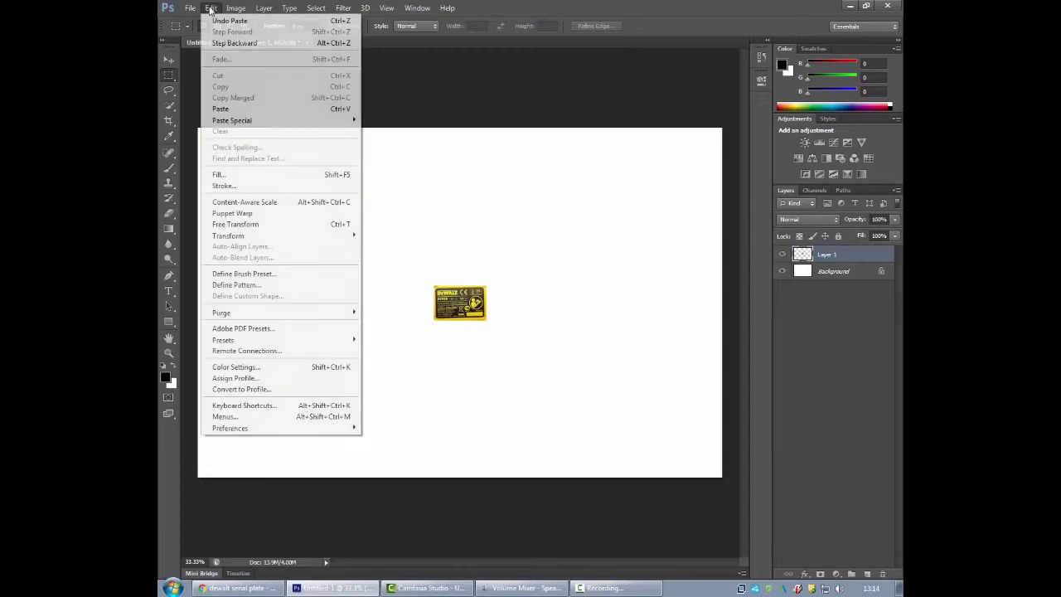
pyautogui.moveTo(267, 237)
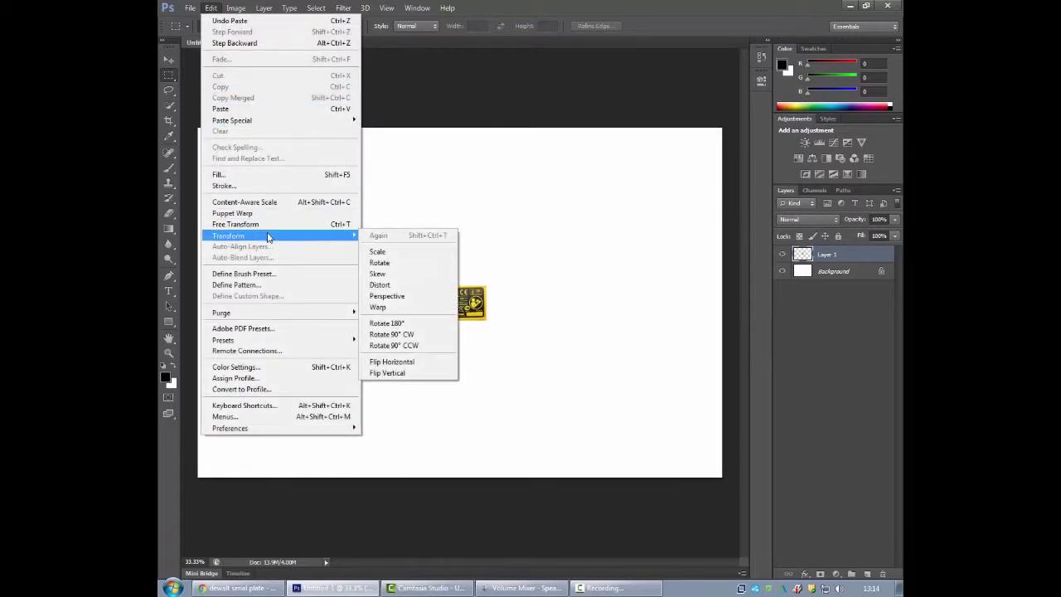
pyautogui.click(391, 252)
pyautogui.moveTo(433, 285); pyautogui.dragTo(192, 119)
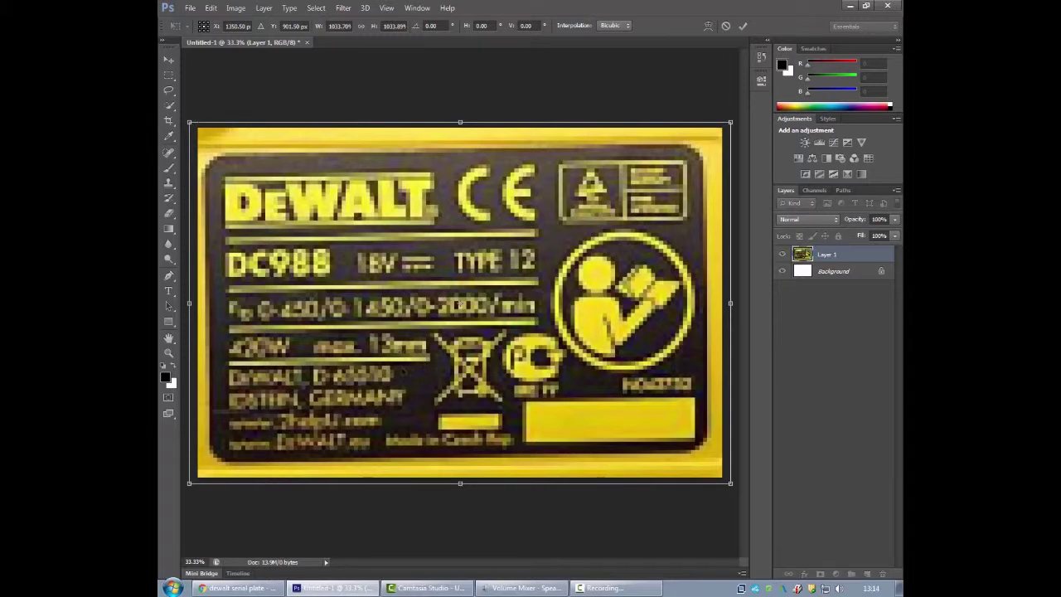
pyautogui.press('Return')
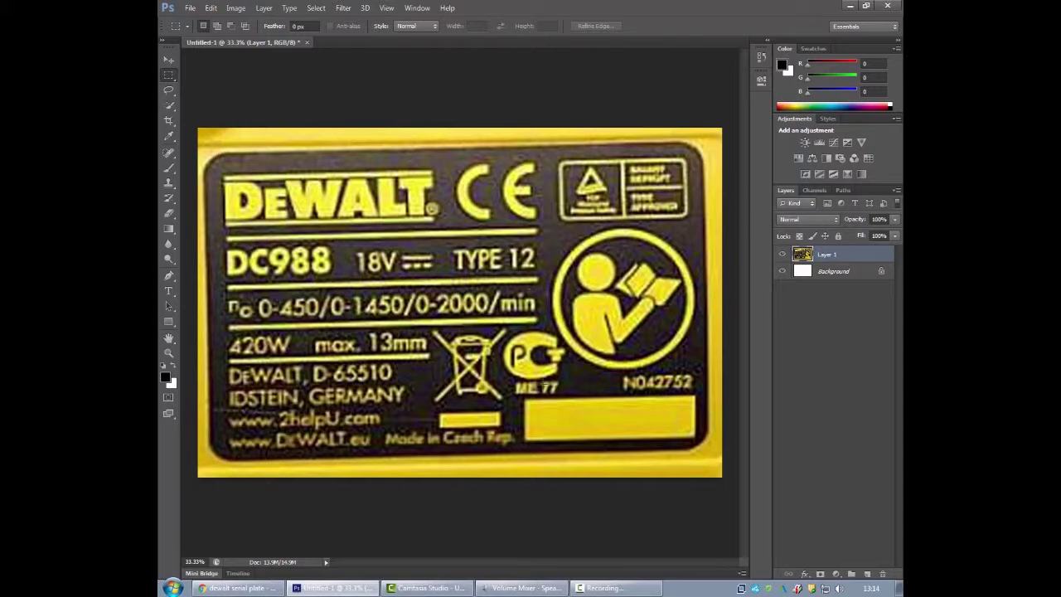
# Step: Invert the colours of the plate image layer
pyautogui.click(236, 10)
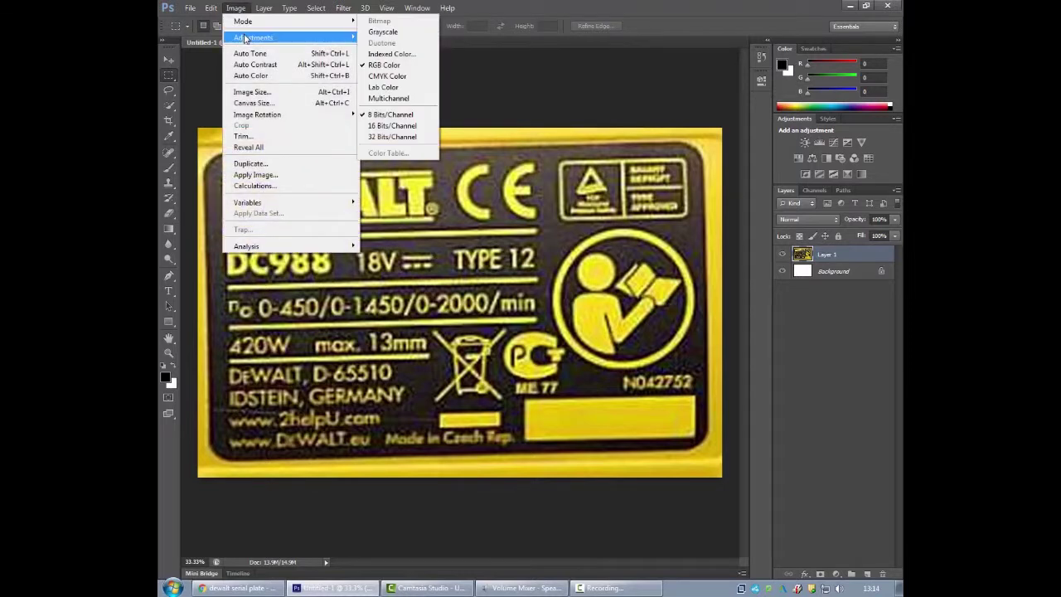
pyautogui.moveTo(247, 37)
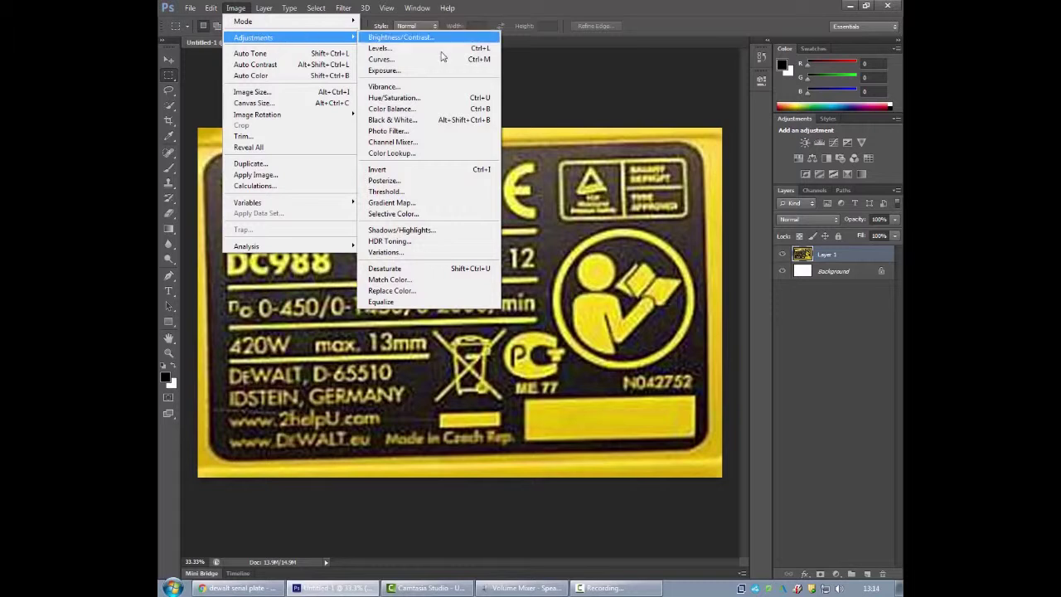
pyautogui.click(406, 176)
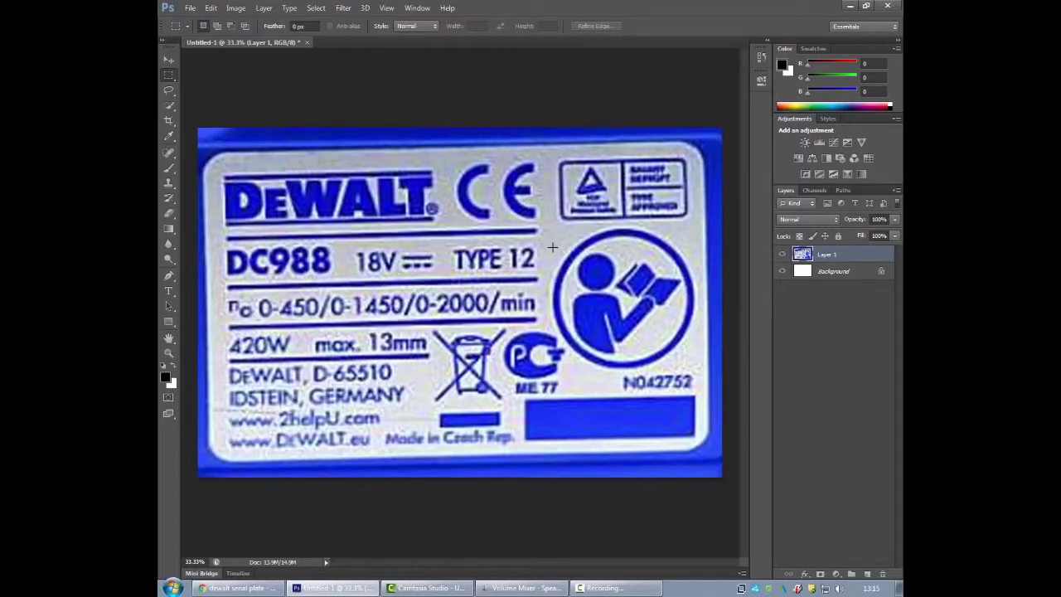
# Step: Convert the image to Grayscale mode, flattening the layers and discarding the colour information
pyautogui.click(236, 7)
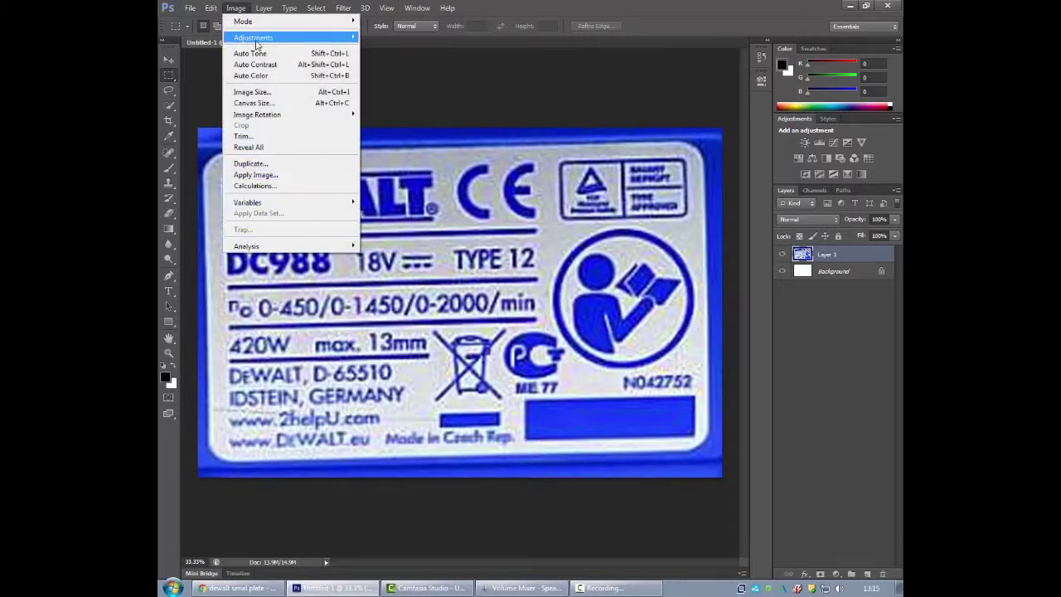
pyautogui.moveTo(256, 45)
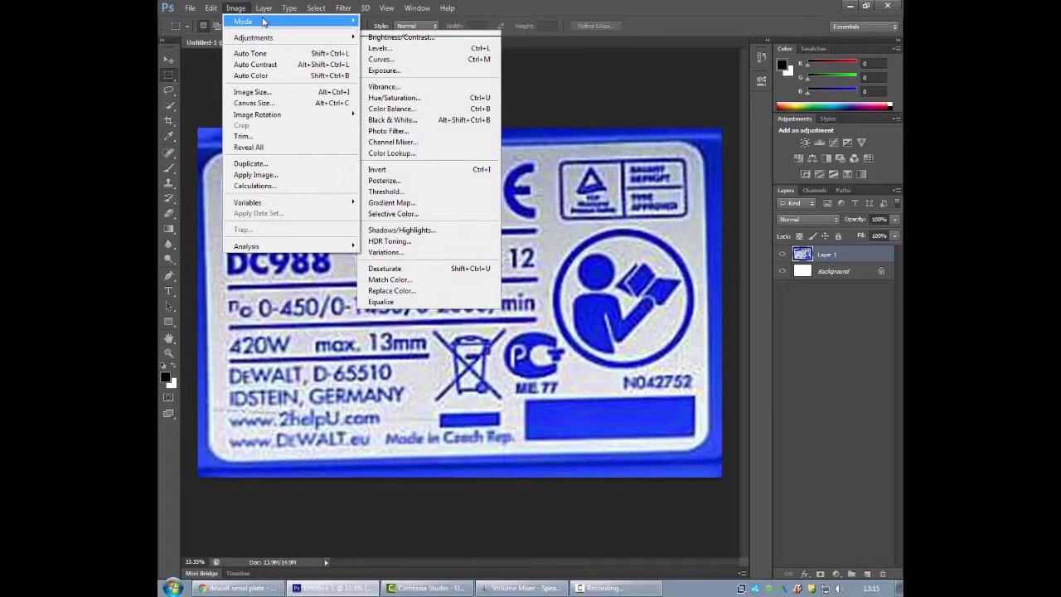
pyautogui.moveTo(264, 22)
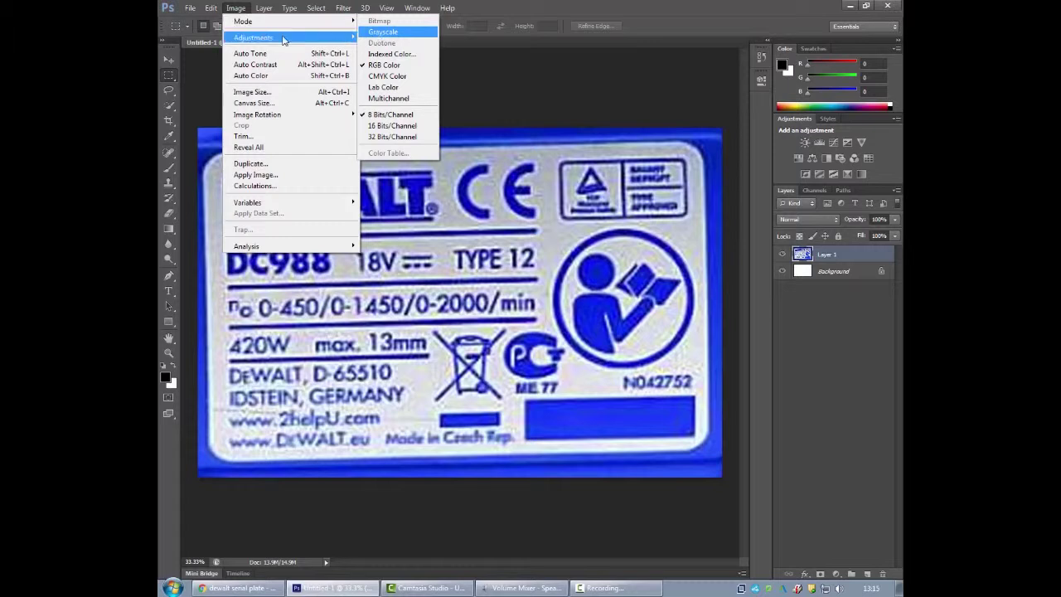
pyautogui.moveTo(286, 38)
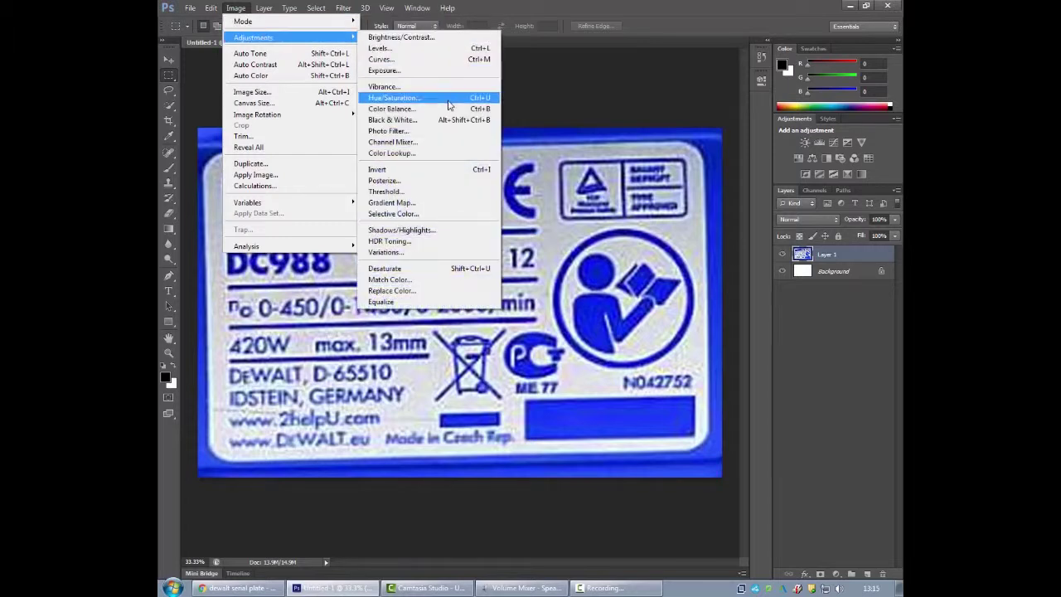
pyautogui.click(235, 8)
pyautogui.click(235, 7)
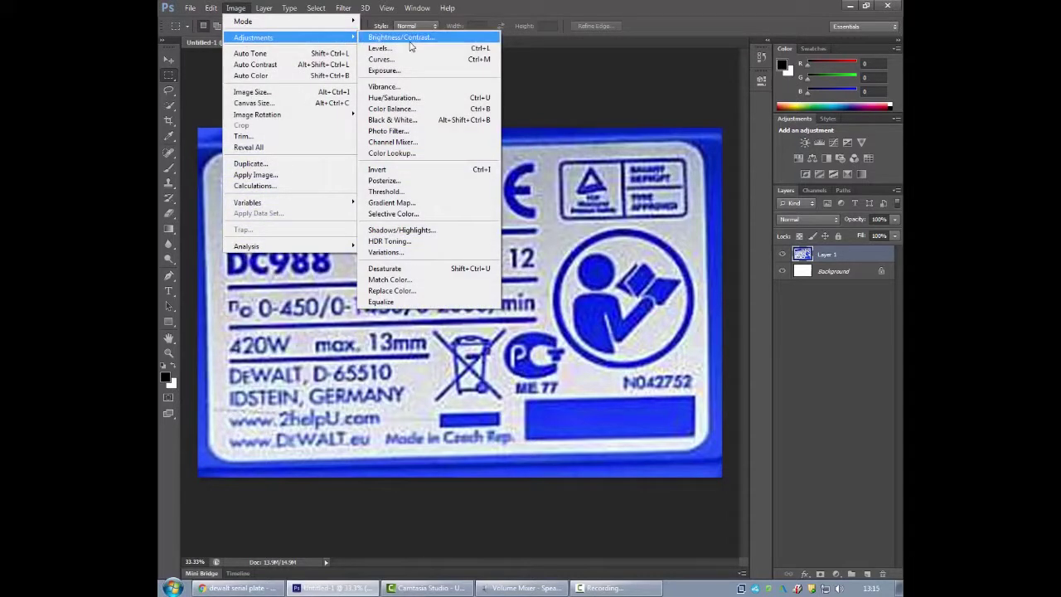
pyautogui.moveTo(268, 25)
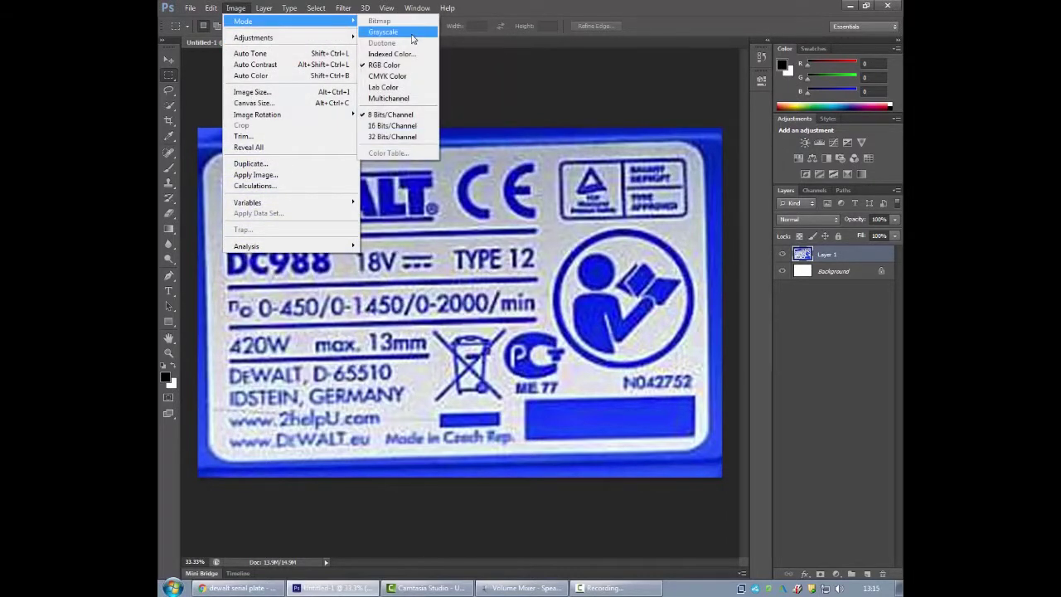
pyautogui.click(415, 38)
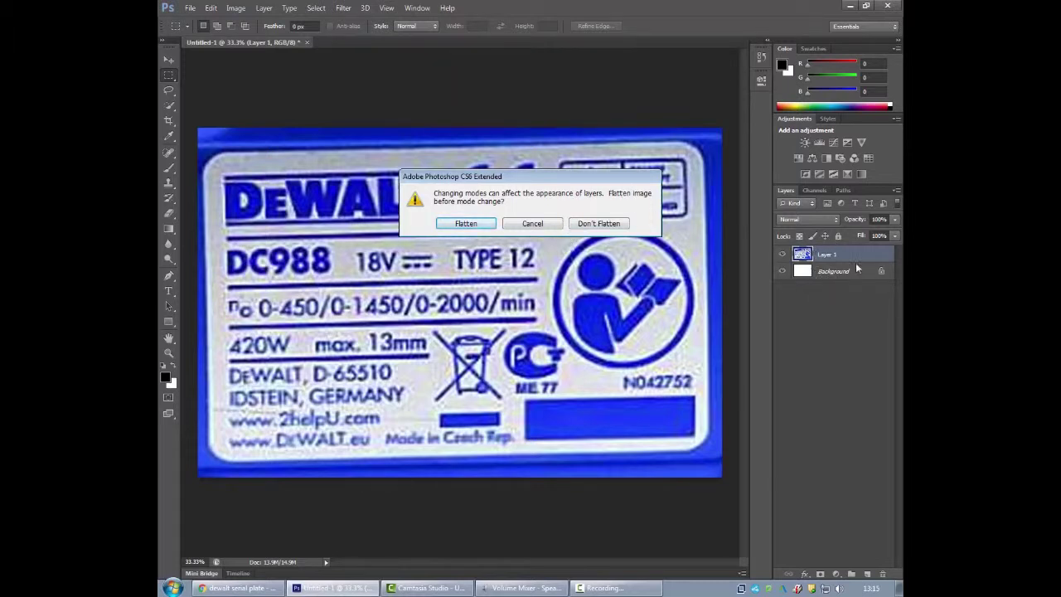
pyautogui.click(467, 223)
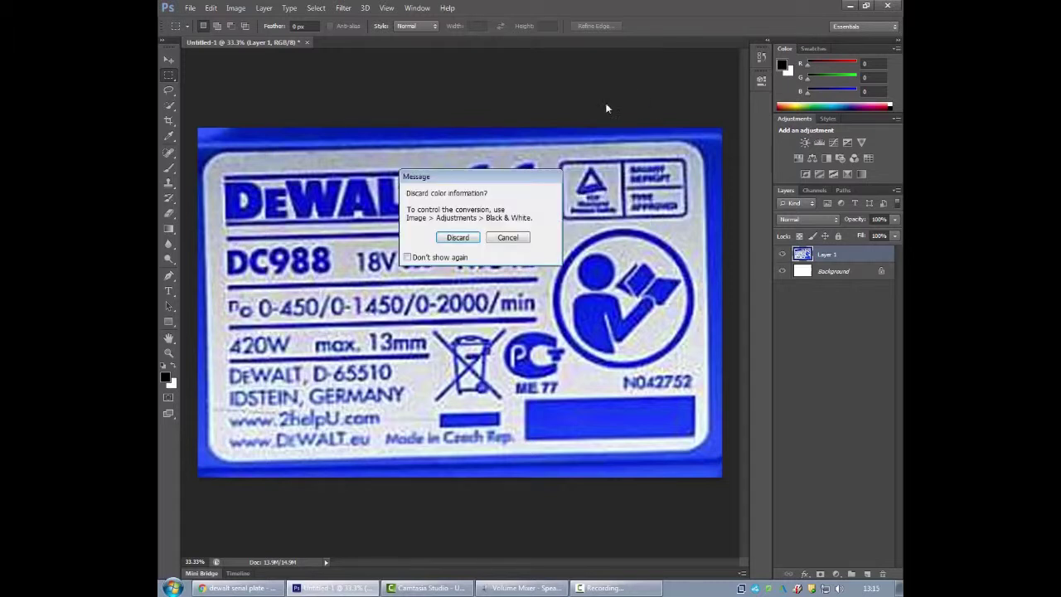
pyautogui.click(460, 238)
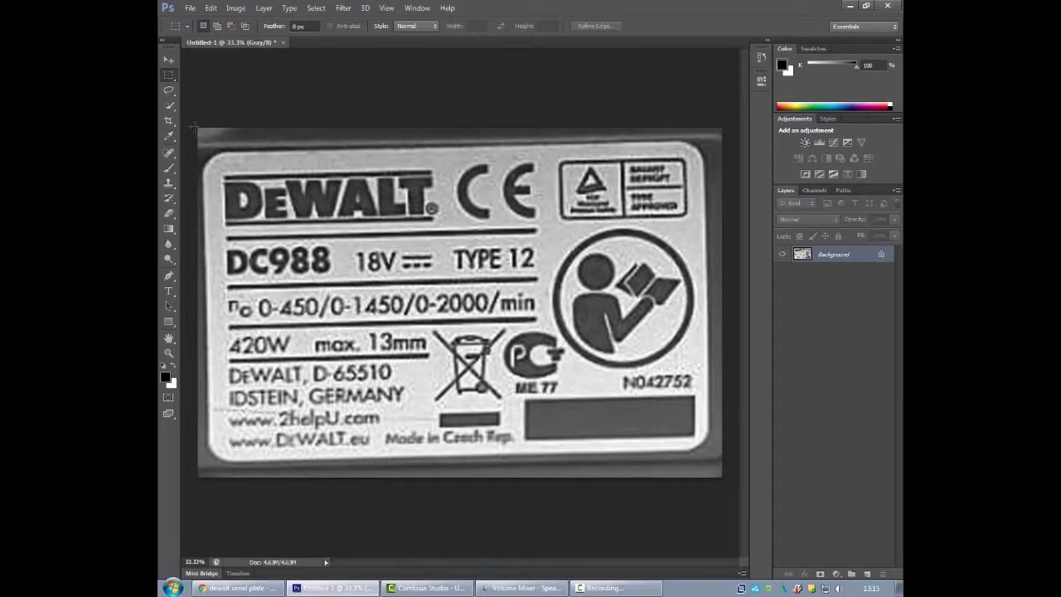
# Step: Select the whole image and distort it by pulling all four corners outward until the plate is straight and fills the canvas
pyautogui.hotkey('ctrl', 'a')
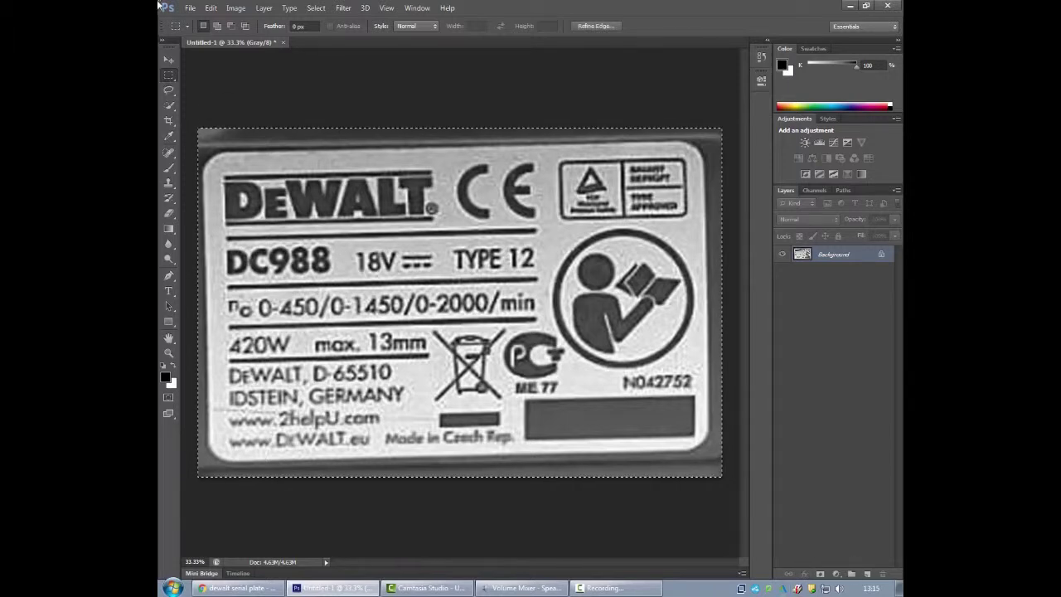
pyautogui.click(236, 8)
pyautogui.moveTo(285, 42)
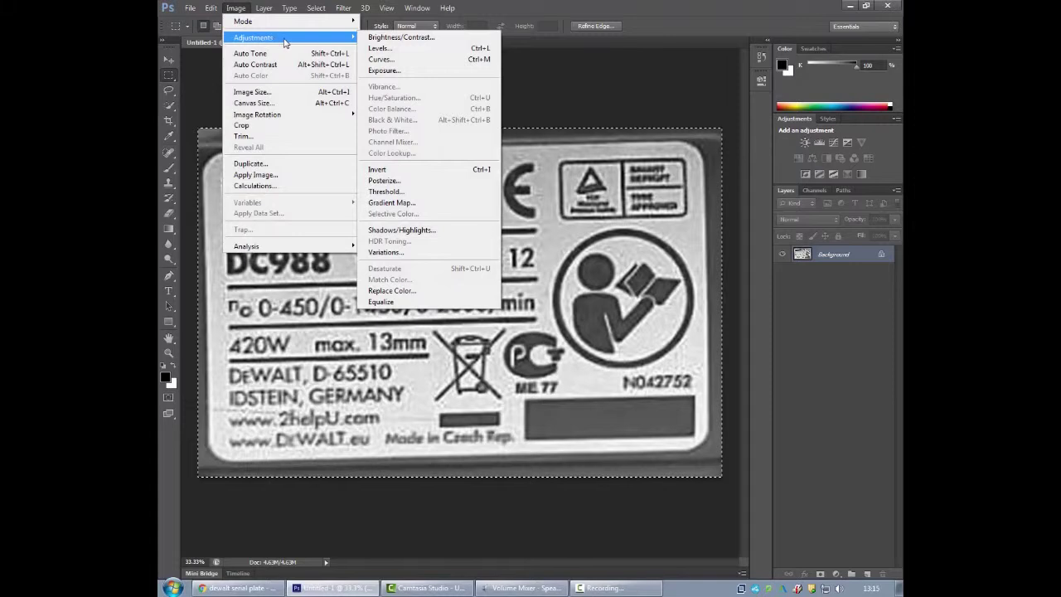
pyautogui.moveTo(211, 8)
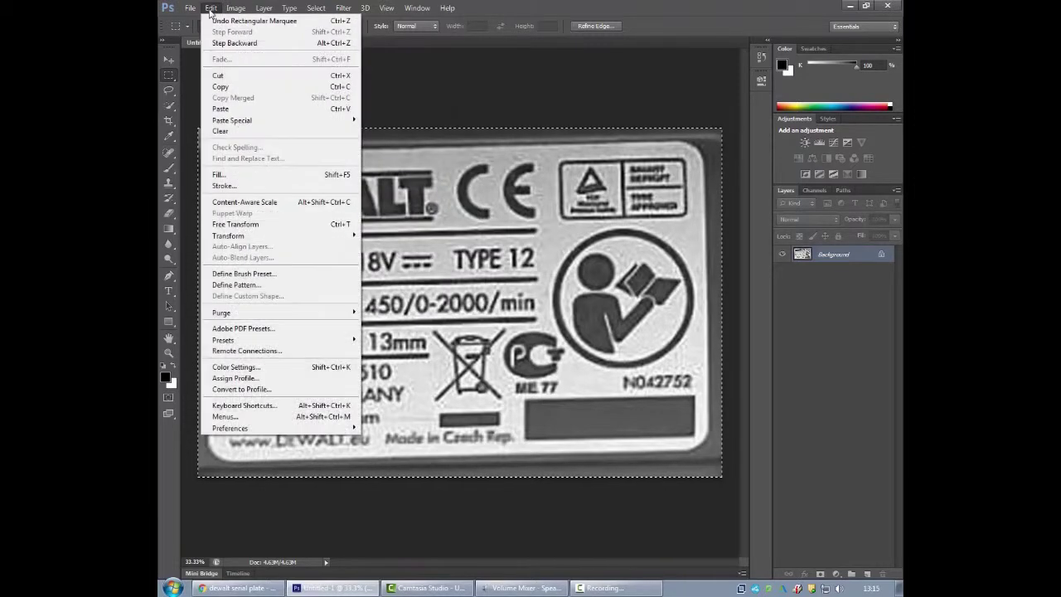
pyautogui.moveTo(240, 235)
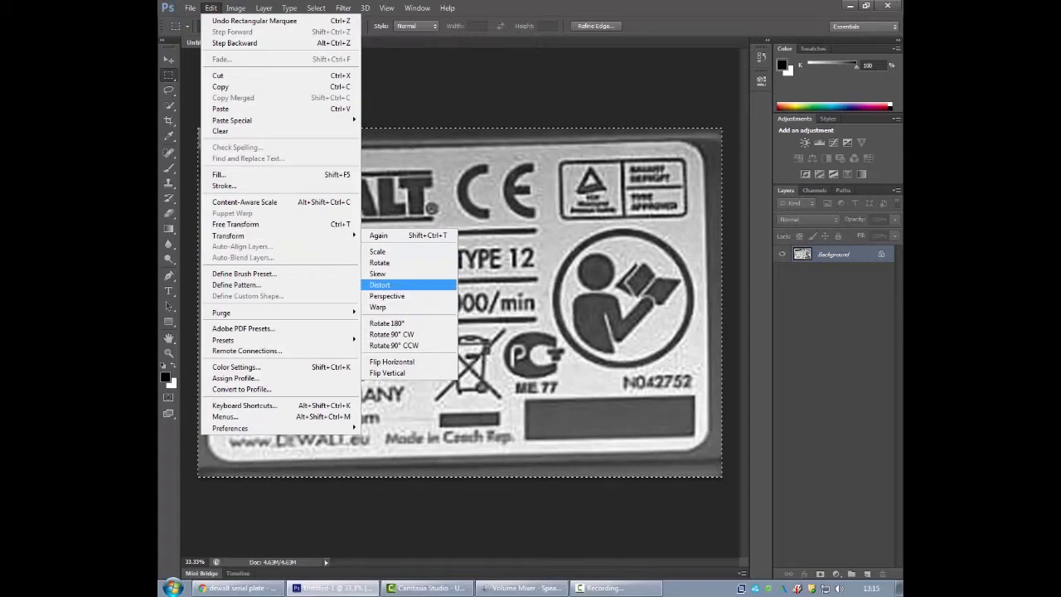
pyautogui.click(414, 285)
pyautogui.moveTo(728, 129); pyautogui.dragTo(739, 113)
pyautogui.moveTo(723, 480); pyautogui.dragTo(736, 507)
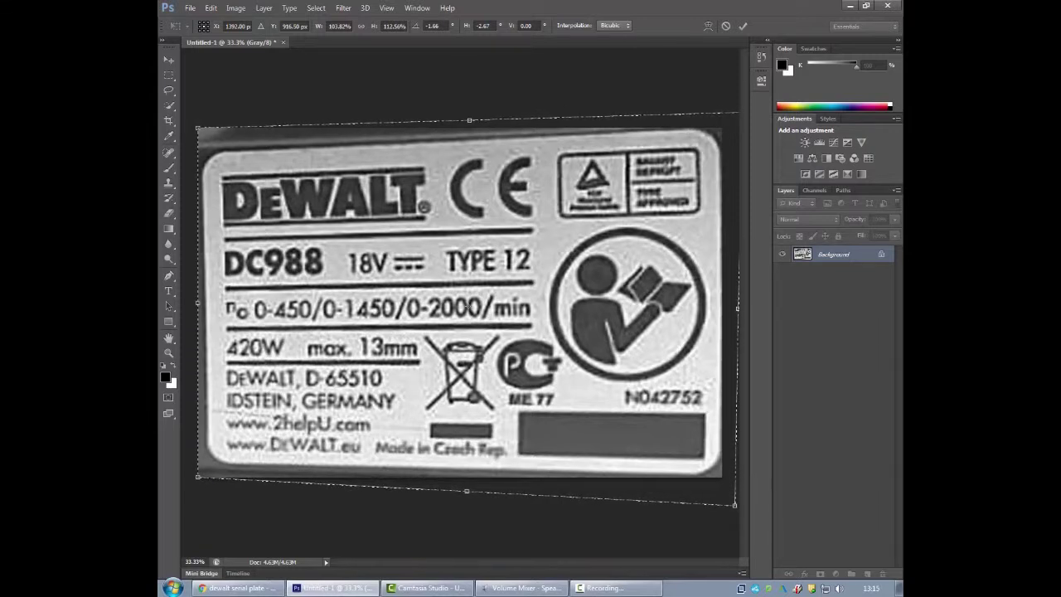
pyautogui.moveTo(198, 480); pyautogui.dragTo(187, 489)
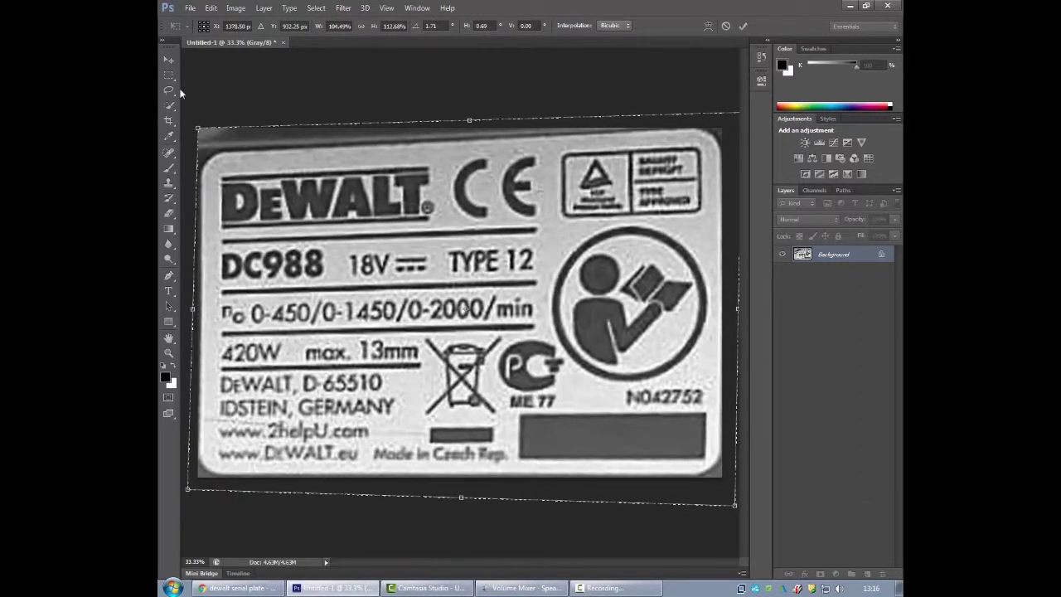
pyautogui.moveTo(198, 130); pyautogui.dragTo(192, 100)
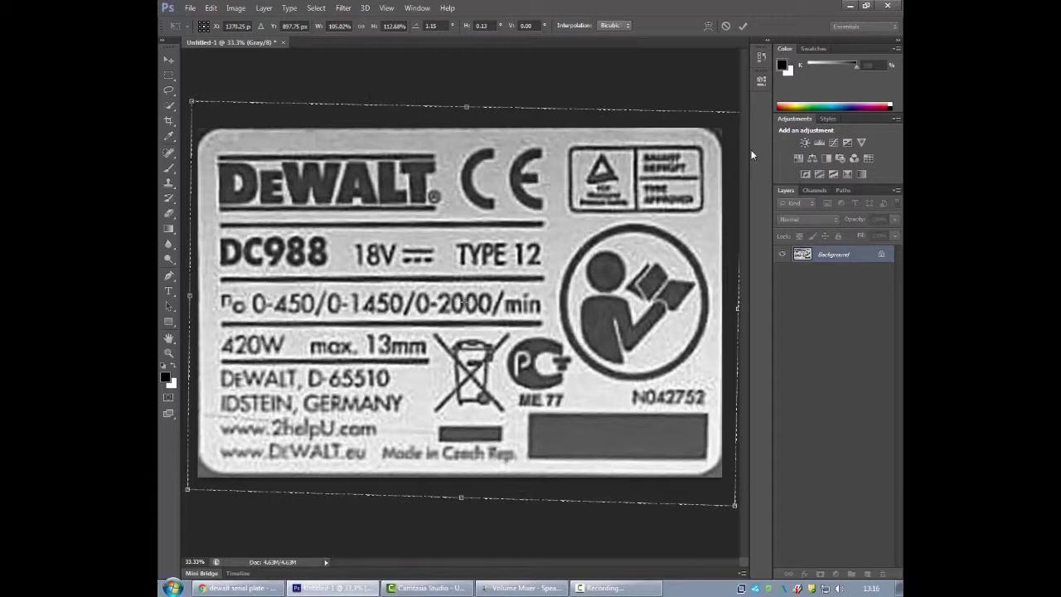
# Step: Fine-tune the upper-right and lower-right corners of the distortion and apply the transform
pyautogui.hotkey('ctrl', '-')
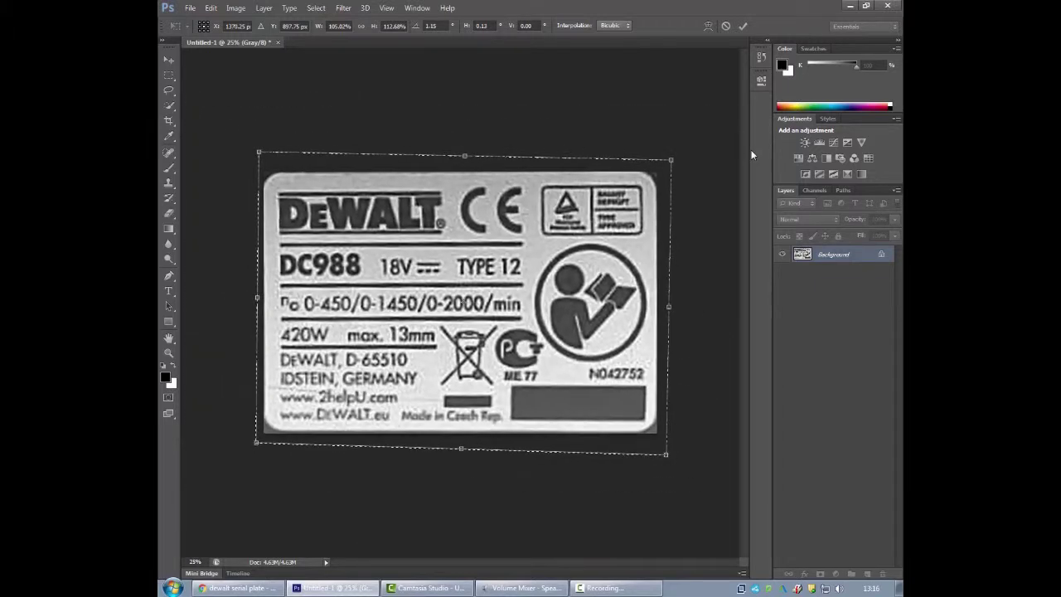
pyautogui.hotkey('ctrl', '+')
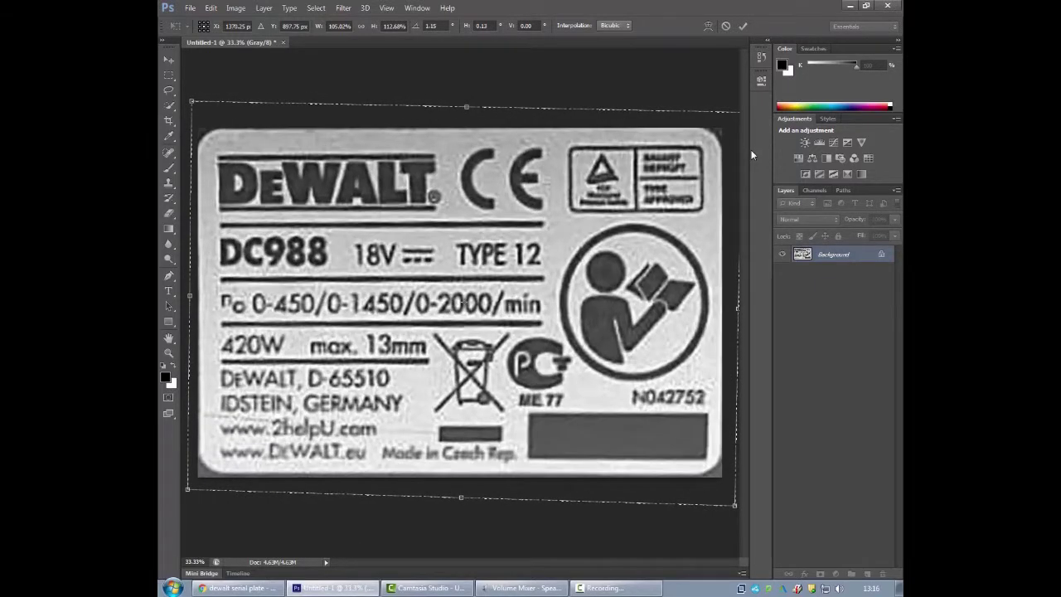
pyautogui.hotkey('ctrl', '-')
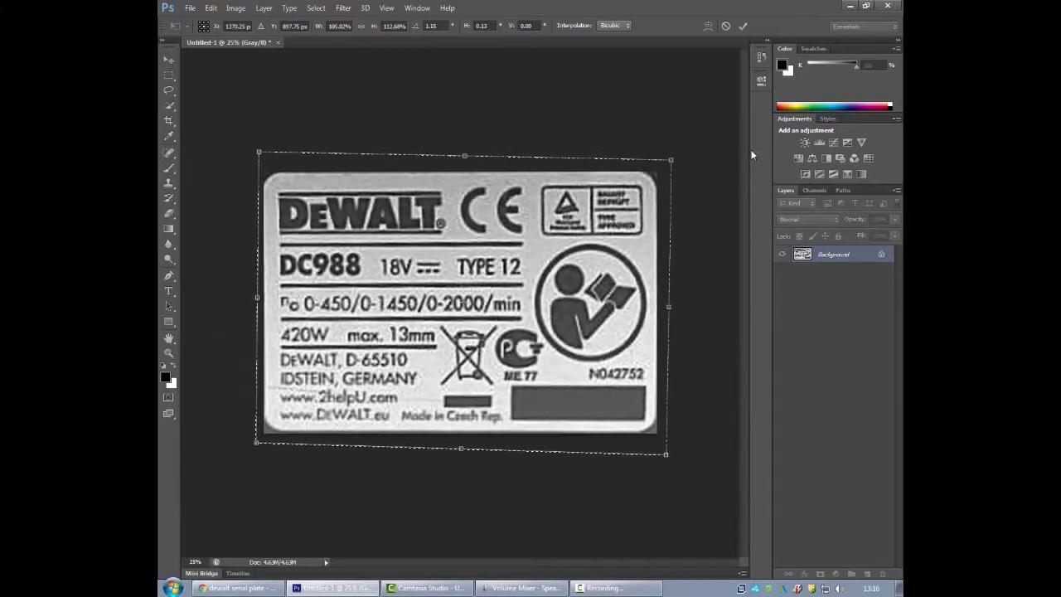
pyautogui.moveTo(671, 163); pyautogui.dragTo(673, 159)
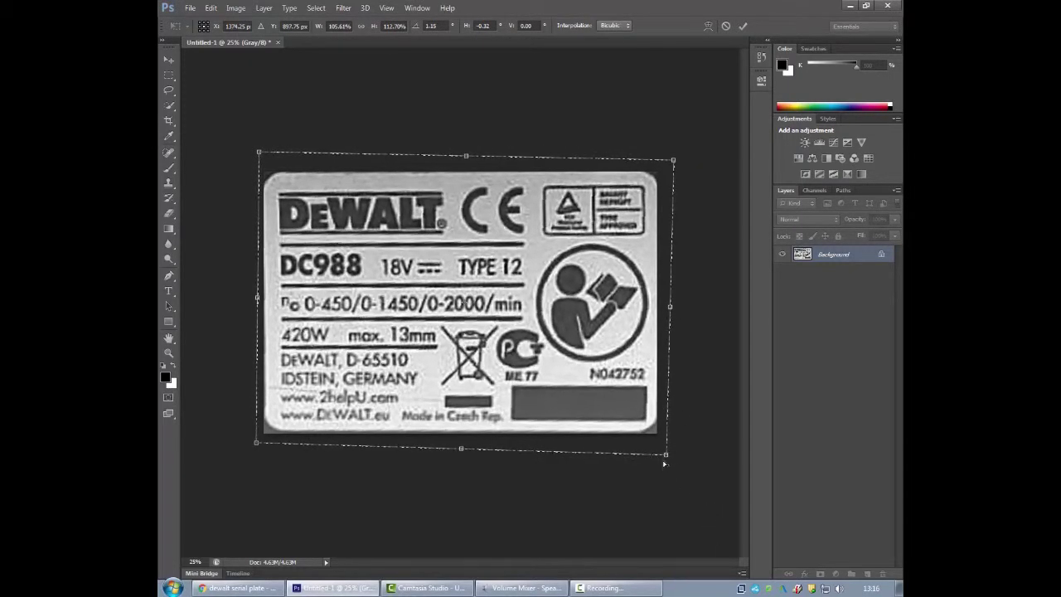
pyautogui.moveTo(667, 455); pyautogui.dragTo(665, 454)
pyautogui.press('Return')
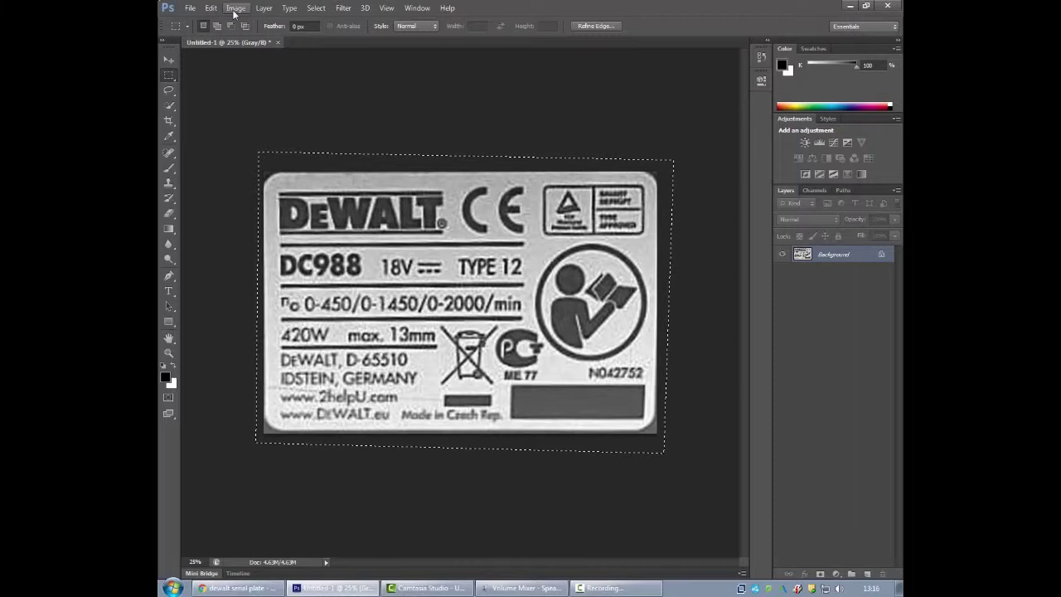
# Step: Deselect the distorted plate image
pyautogui.click(316, 9)
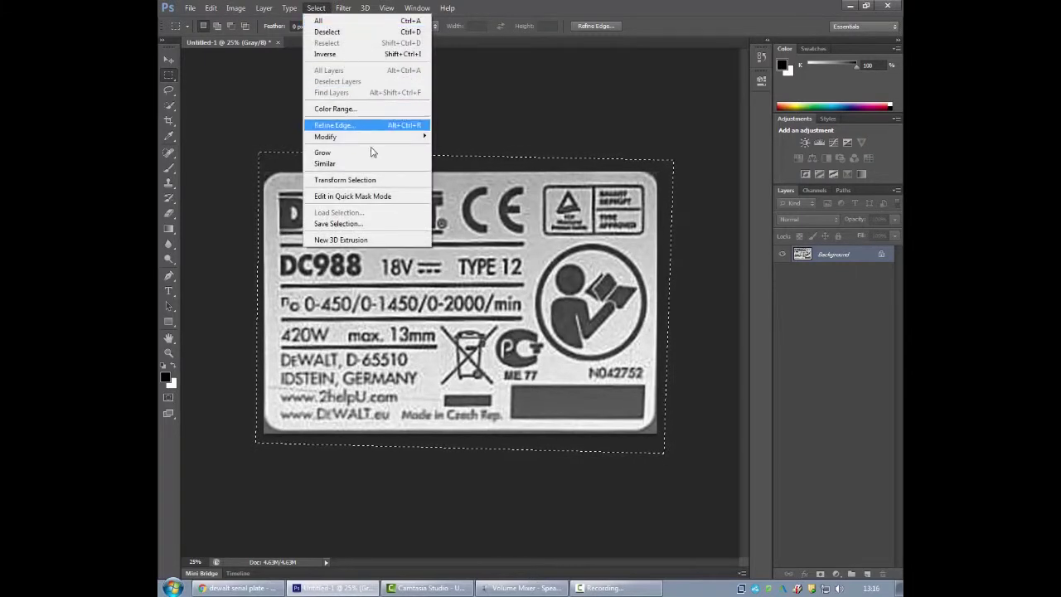
pyautogui.click(411, 33)
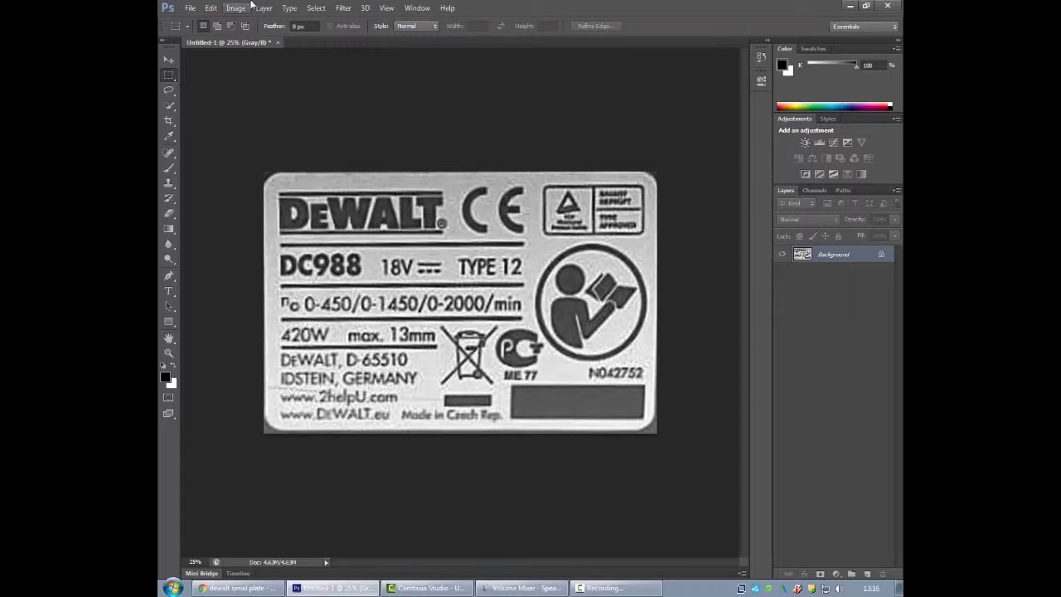
pyautogui.click(327, 12)
pyautogui.moveTo(343, 8)
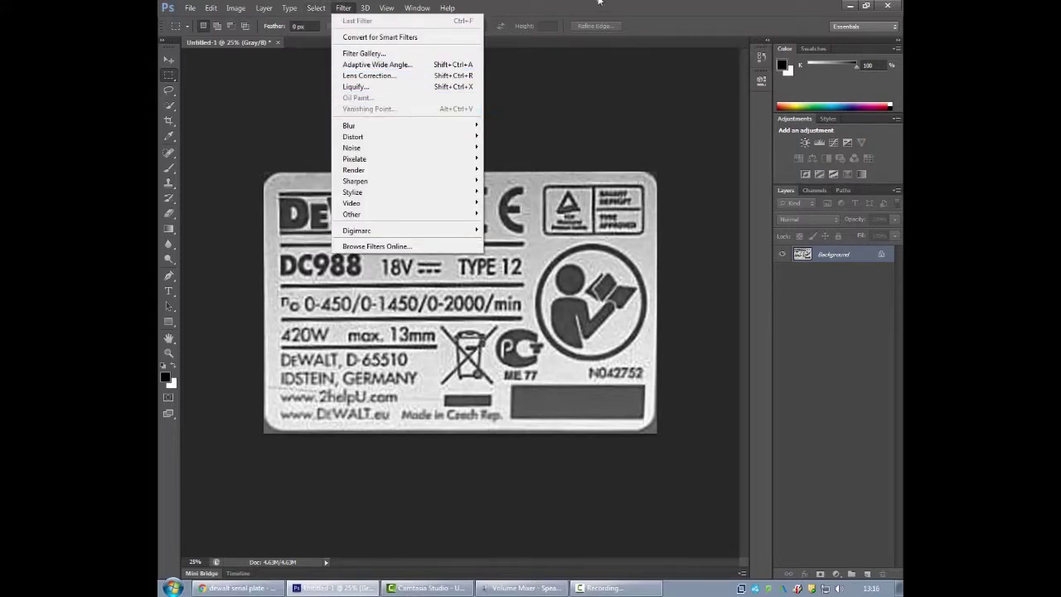
pyautogui.click(331, 495)
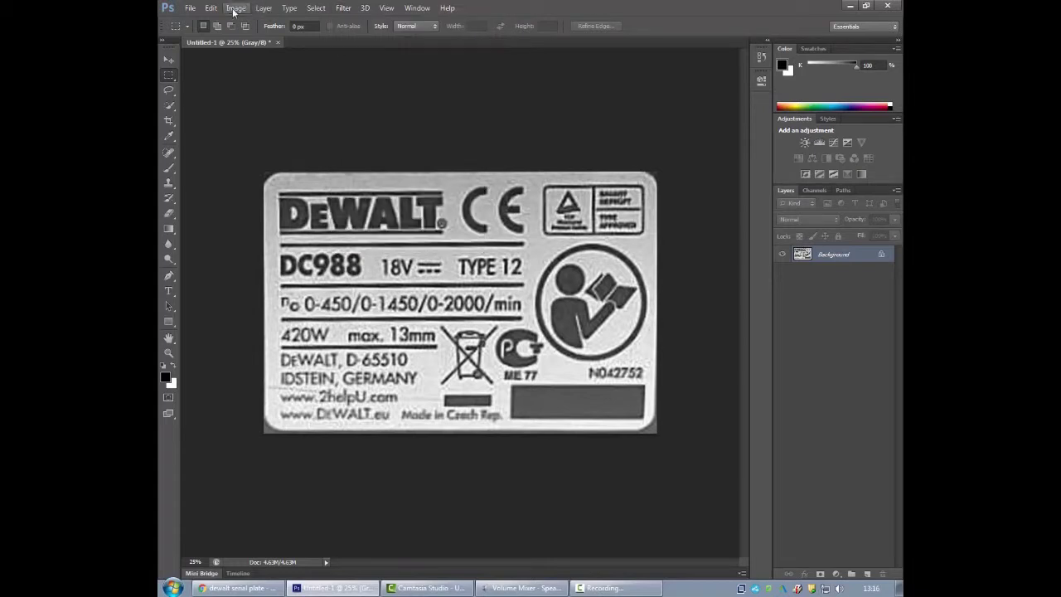
# Step: Try a Threshold adjustment at level 95 on the plate image and cancel it
pyautogui.click(166, 352)
pyautogui.moveTo(310, 271); pyautogui.dragTo(356, 320)
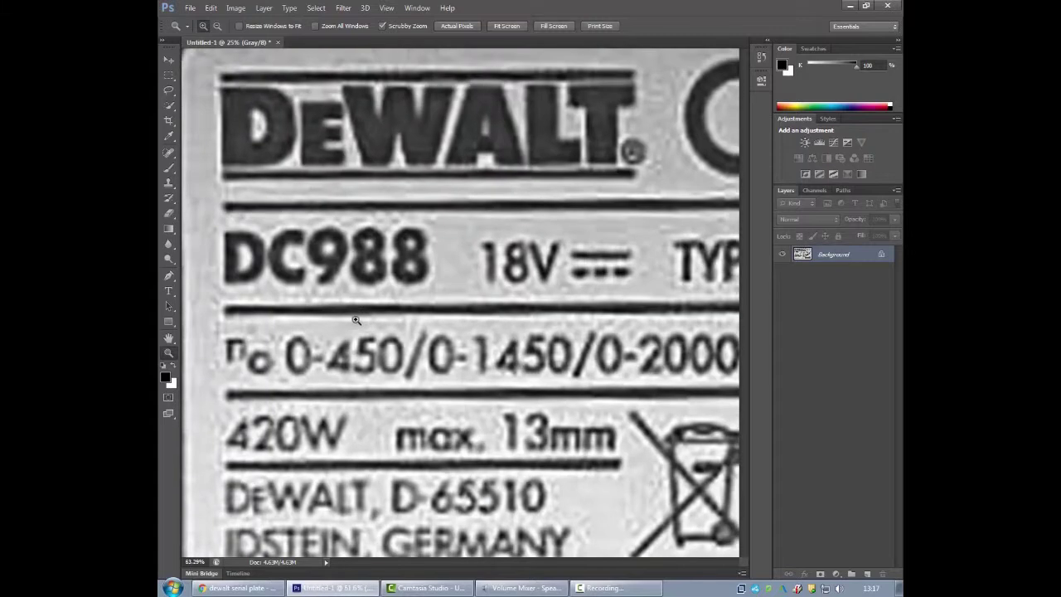
pyautogui.click(236, 9)
pyautogui.moveTo(253, 39)
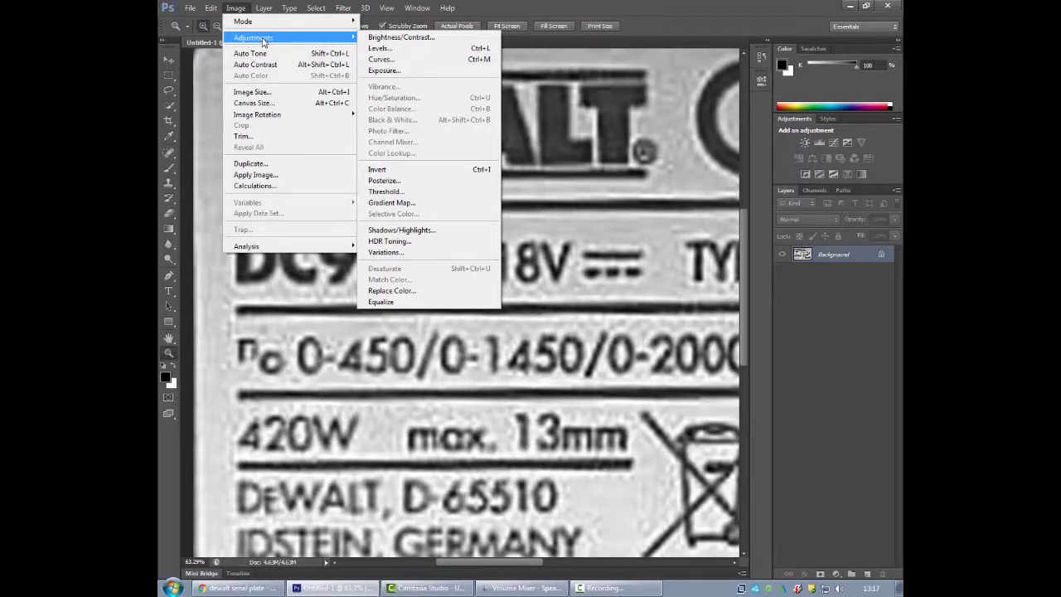
pyautogui.click(405, 193)
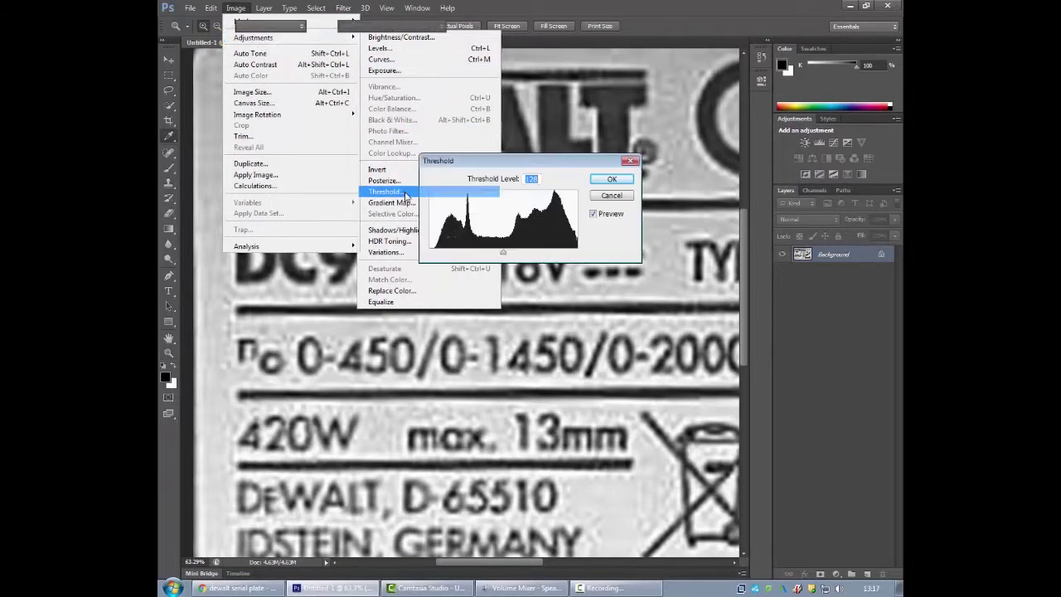
pyautogui.moveTo(503, 257)
pyautogui.mouseDown()
pyautogui.moveTo(513, 256)
pyautogui.moveTo(486, 260)
pyautogui.mouseUp()
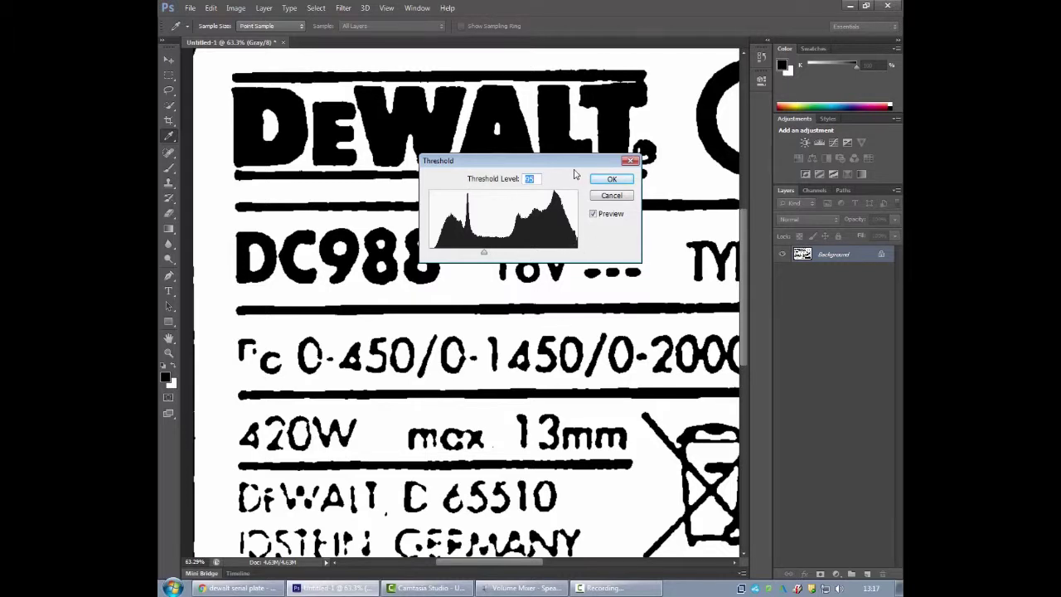
pyautogui.click(610, 196)
pyautogui.press('z')
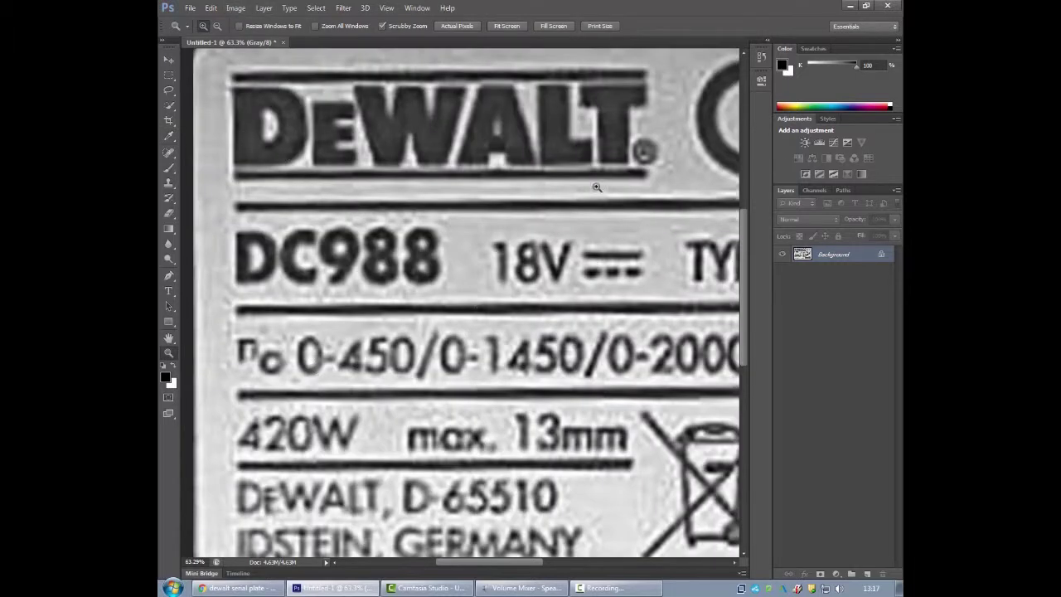
# Step: Apply a legacy Brightness/Contrast adjustment to the plate with brightness 34 and contrast 77
pyautogui.click(240, 9)
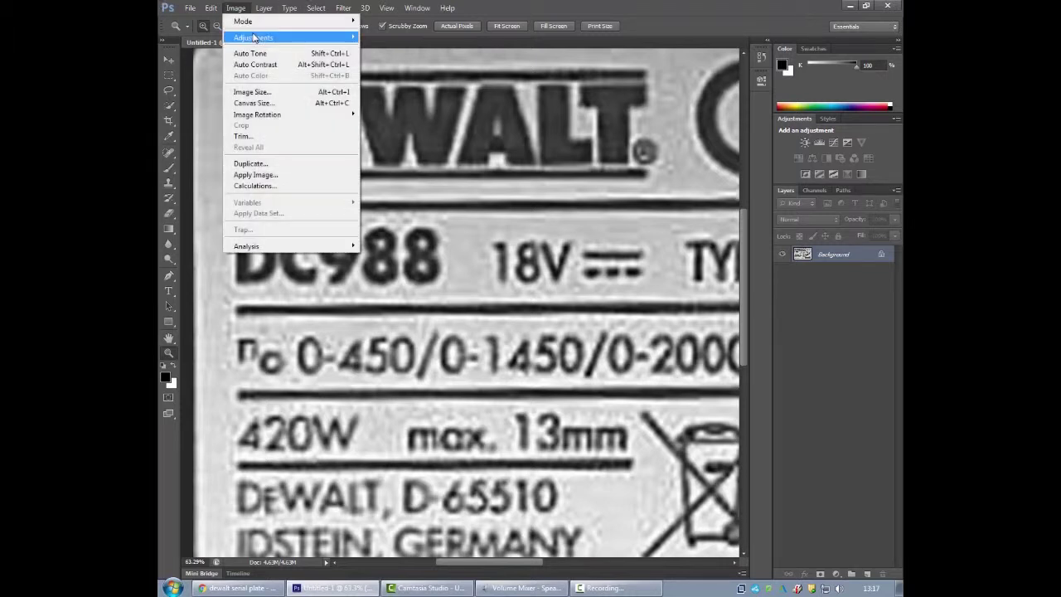
pyautogui.moveTo(254, 37)
pyautogui.click(406, 42)
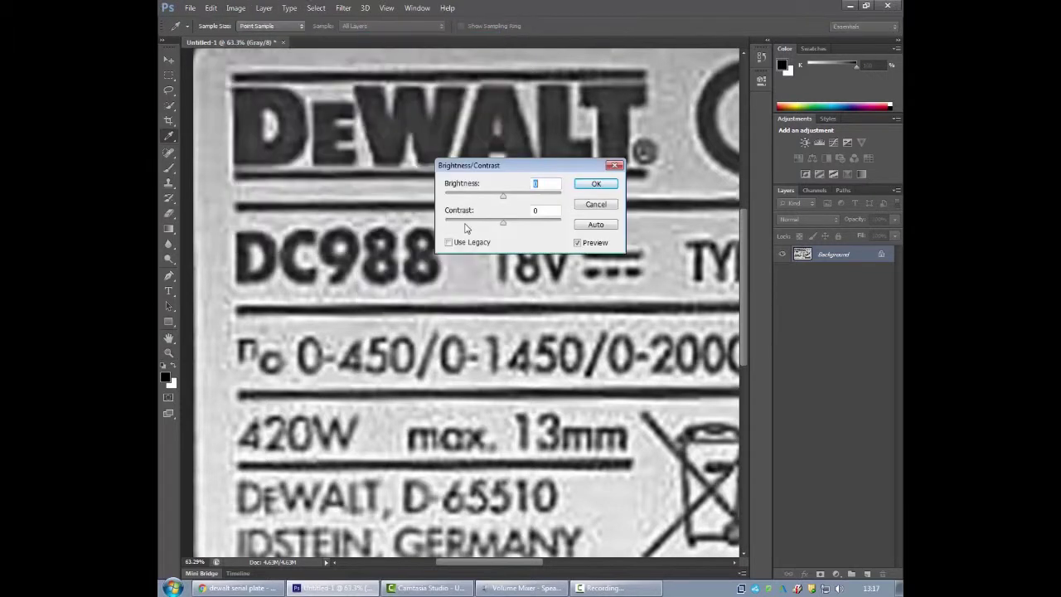
pyautogui.moveTo(504, 226); pyautogui.dragTo(533, 226)
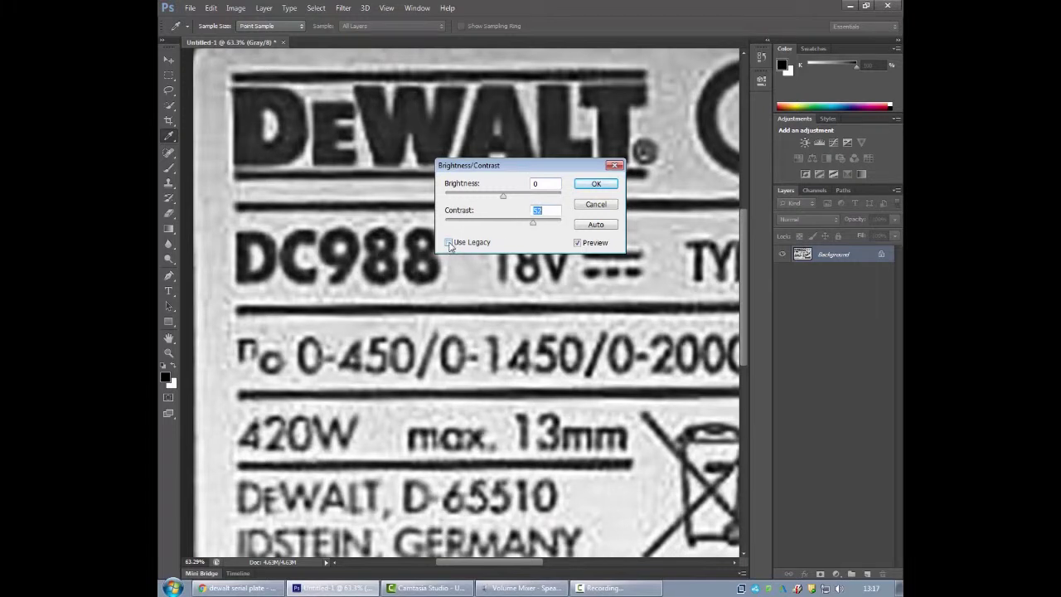
pyautogui.click(448, 242)
pyautogui.moveTo(504, 224); pyautogui.dragTo(528, 196)
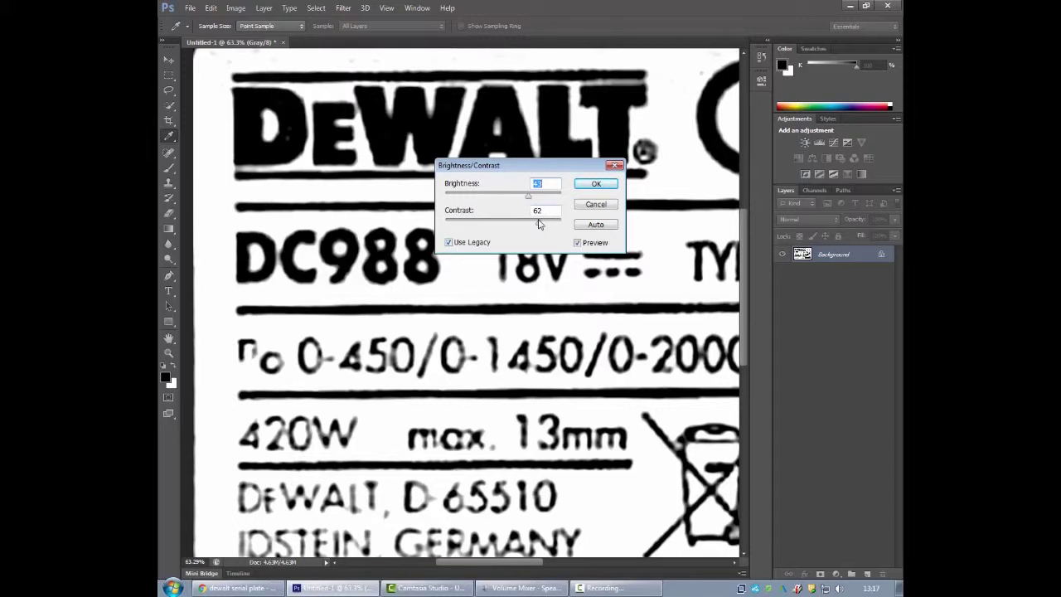
pyautogui.moveTo(527, 196); pyautogui.dragTo(548, 229)
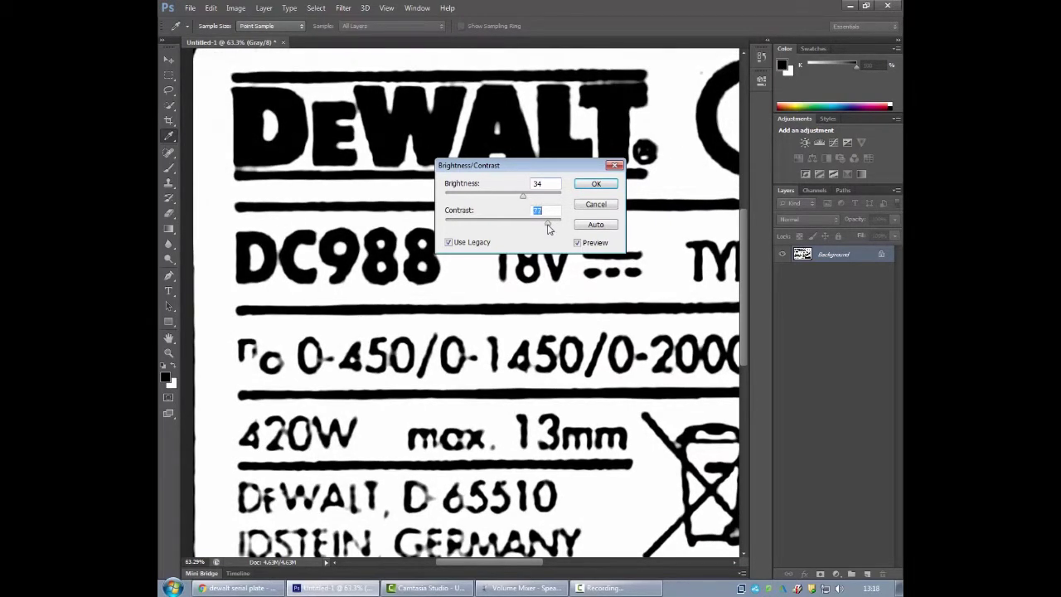
pyautogui.click(596, 185)
pyautogui.press('z')
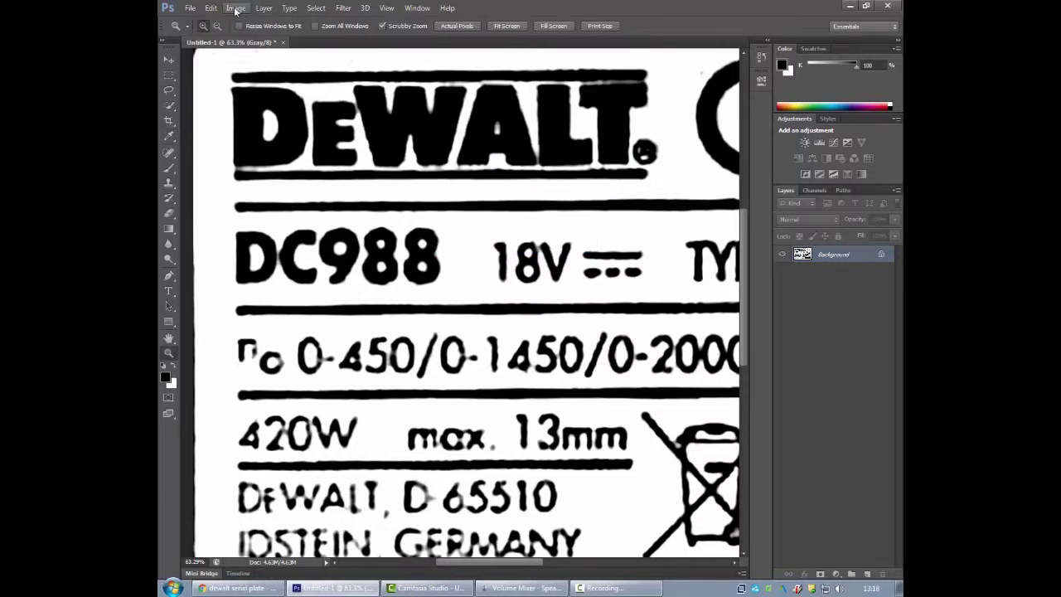
# Step: Soften the plate lettering with a Gaussian Blur of about 5 pixels radius
pyautogui.click(237, 10)
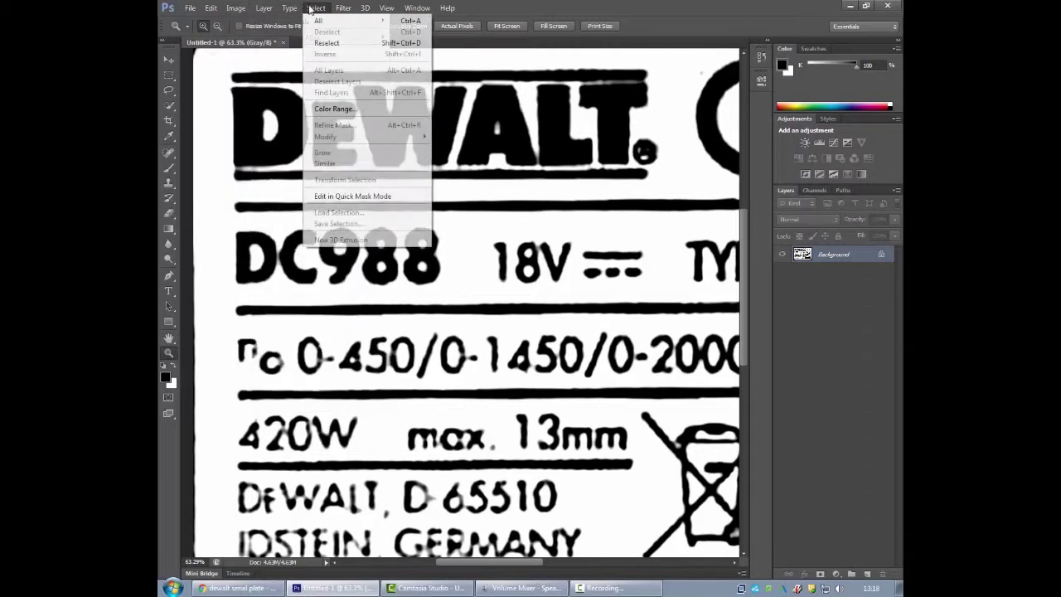
pyautogui.moveTo(297, 12)
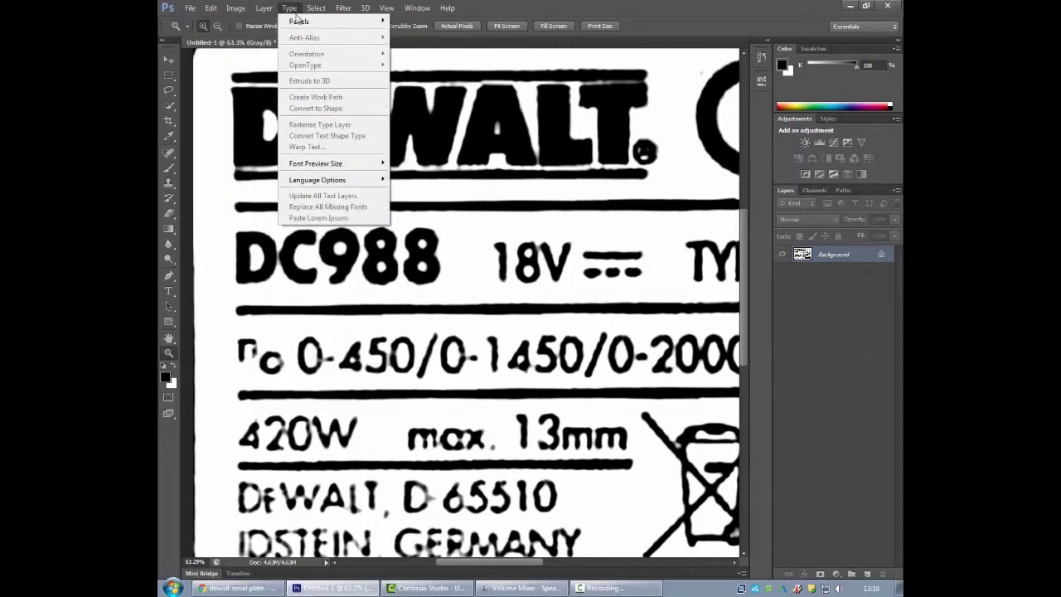
pyautogui.moveTo(345, 10)
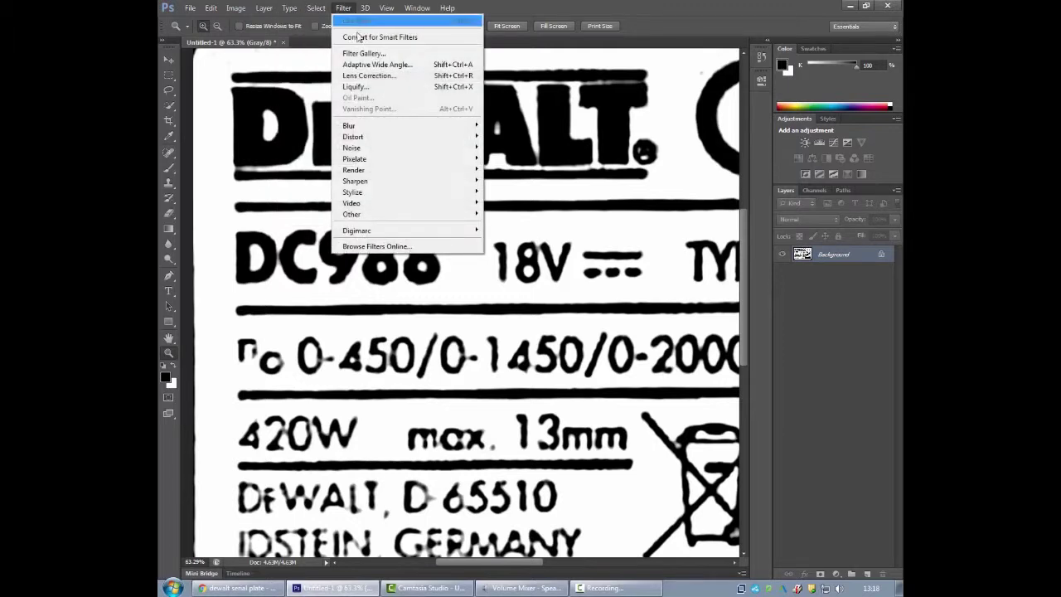
pyautogui.moveTo(396, 128)
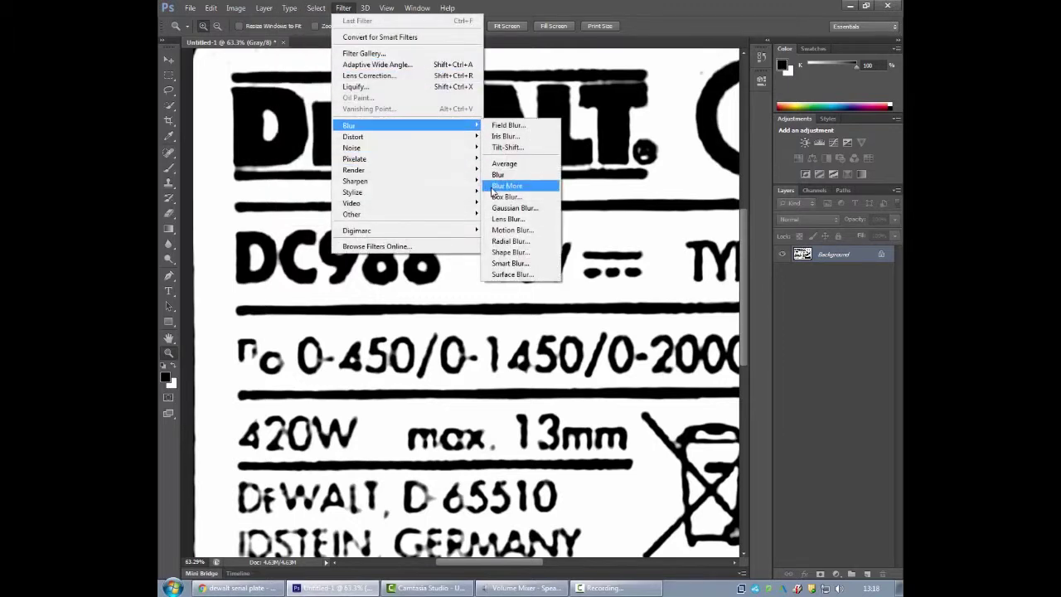
pyautogui.click(499, 207)
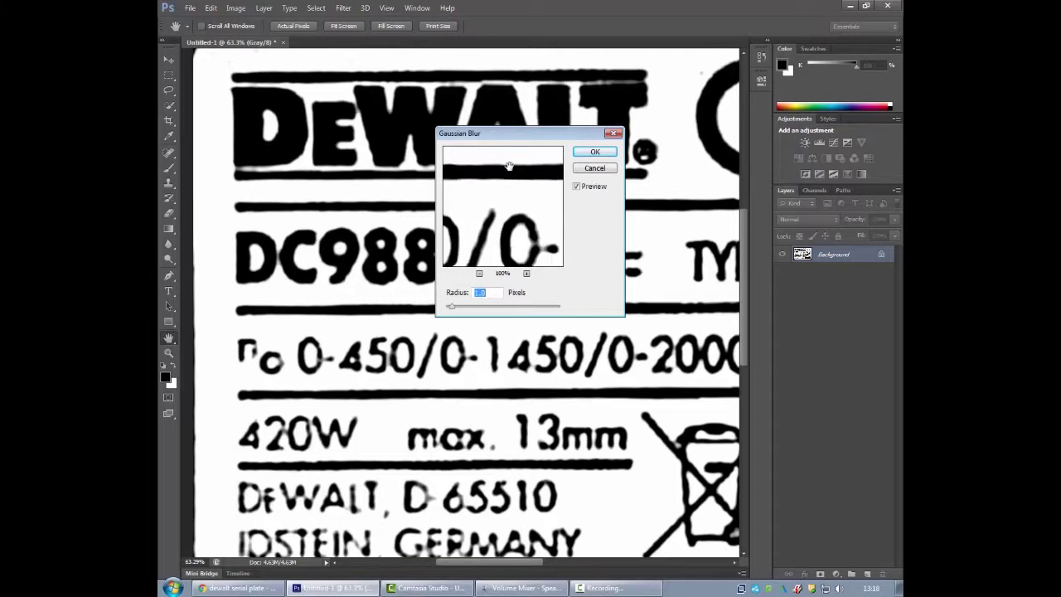
pyautogui.moveTo(462, 310); pyautogui.dragTo(470, 310)
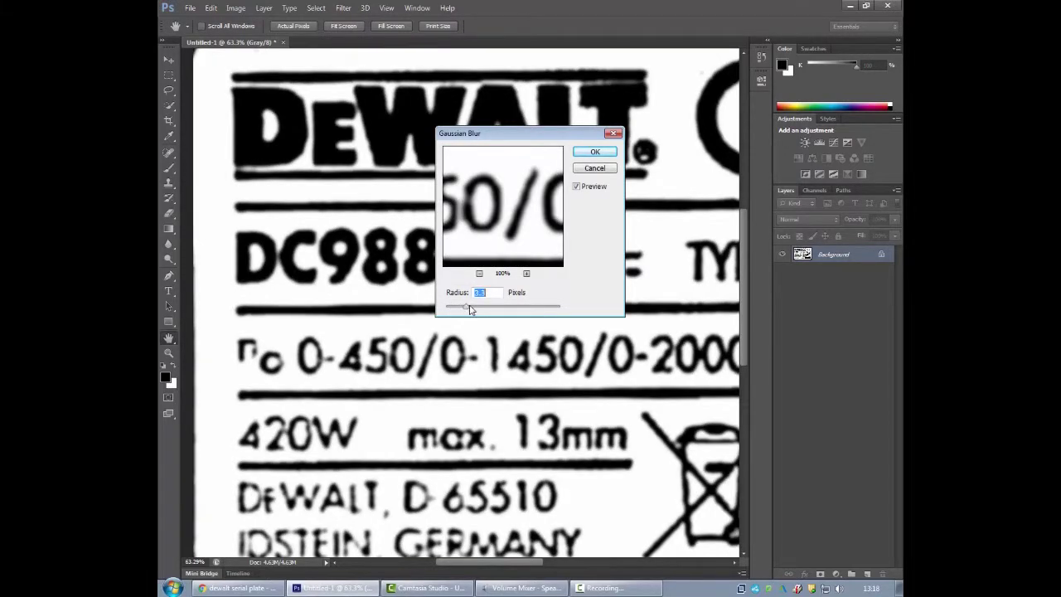
pyautogui.moveTo(472, 179); pyautogui.dragTo(531, 189)
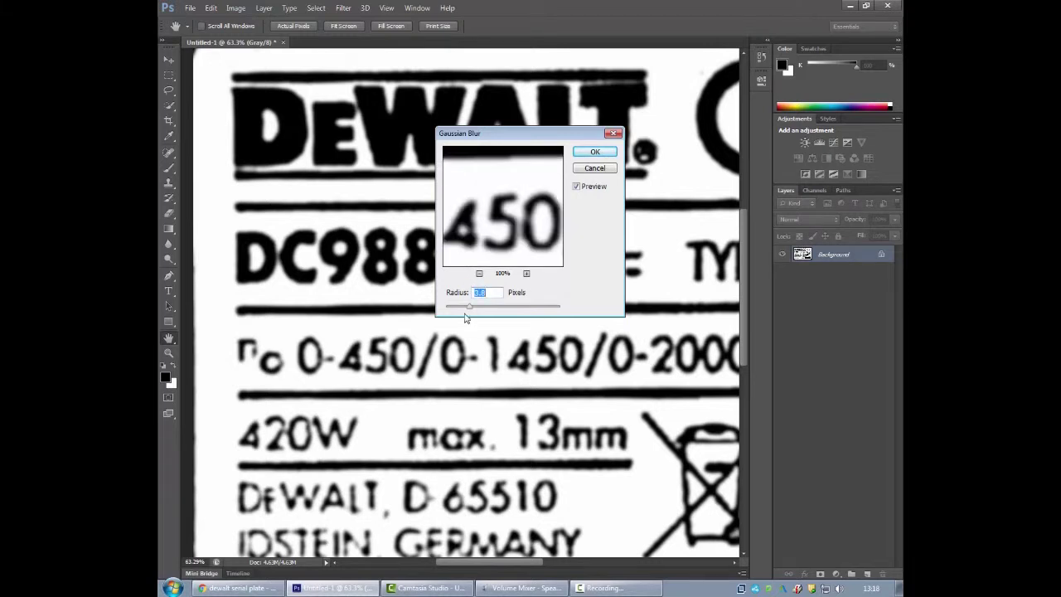
pyautogui.moveTo(471, 317); pyautogui.dragTo(479, 308)
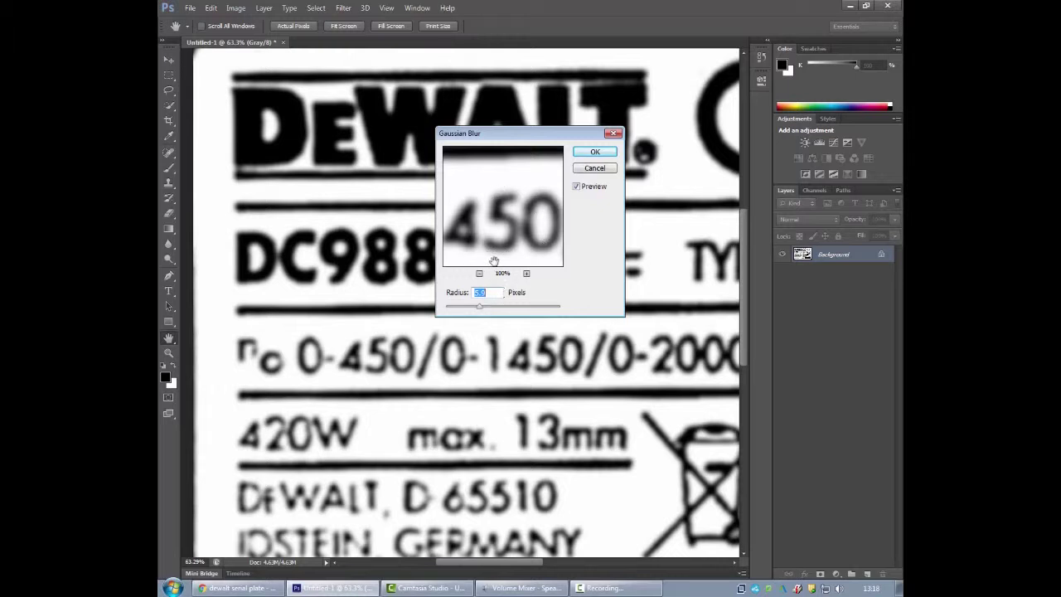
pyautogui.click(587, 153)
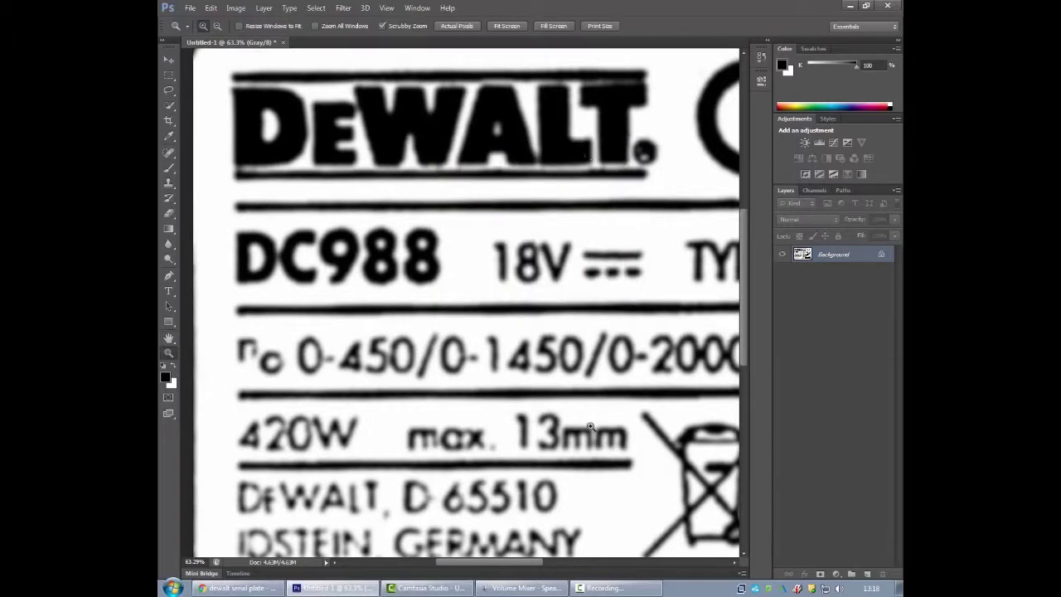
# Step: Sharpen the blurred plate edges with a legacy Brightness/Contrast adjustment of brightness 47 and contrast 91
pyautogui.click(264, 8)
pyautogui.moveTo(235, 9)
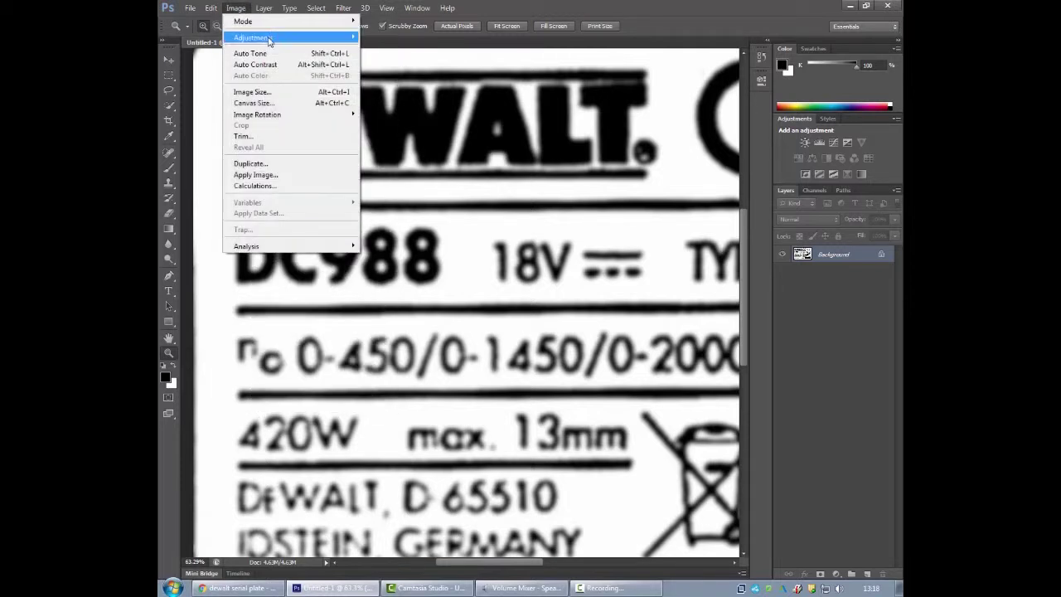
pyautogui.moveTo(253, 38)
pyautogui.click(401, 37)
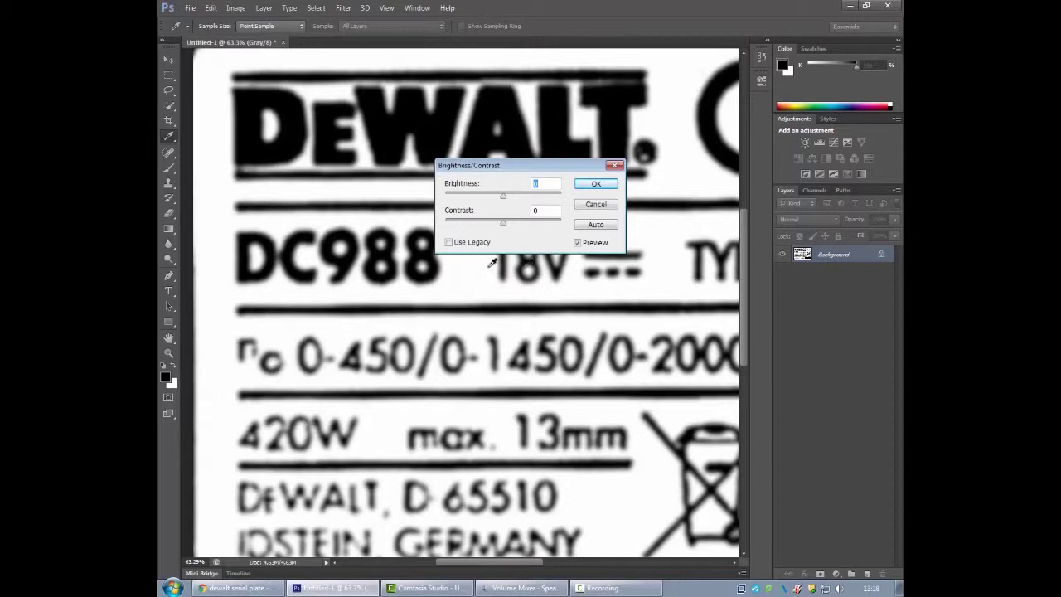
pyautogui.moveTo(511, 222); pyautogui.dragTo(552, 223)
pyautogui.click(448, 242)
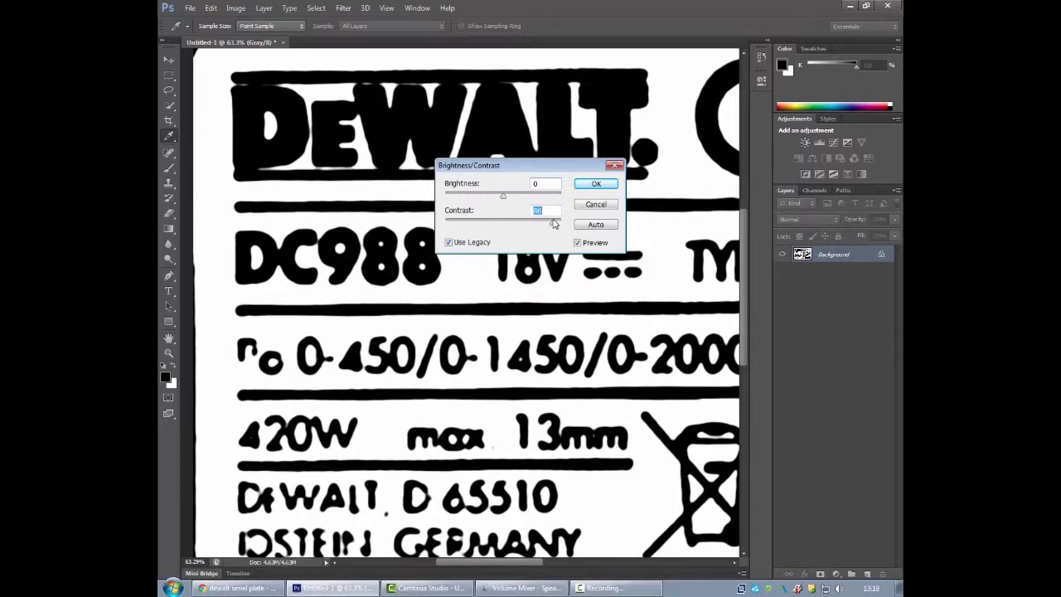
pyautogui.moveTo(554, 224); pyautogui.dragTo(556, 224)
pyautogui.moveTo(503, 196); pyautogui.dragTo(531, 189)
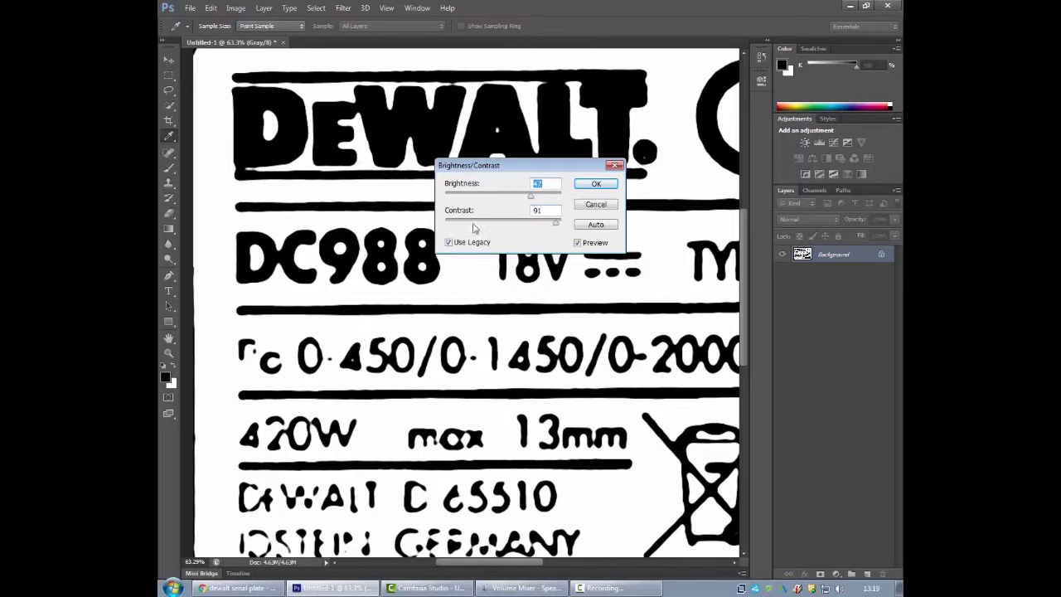
pyautogui.click(596, 183)
pyautogui.press('z')
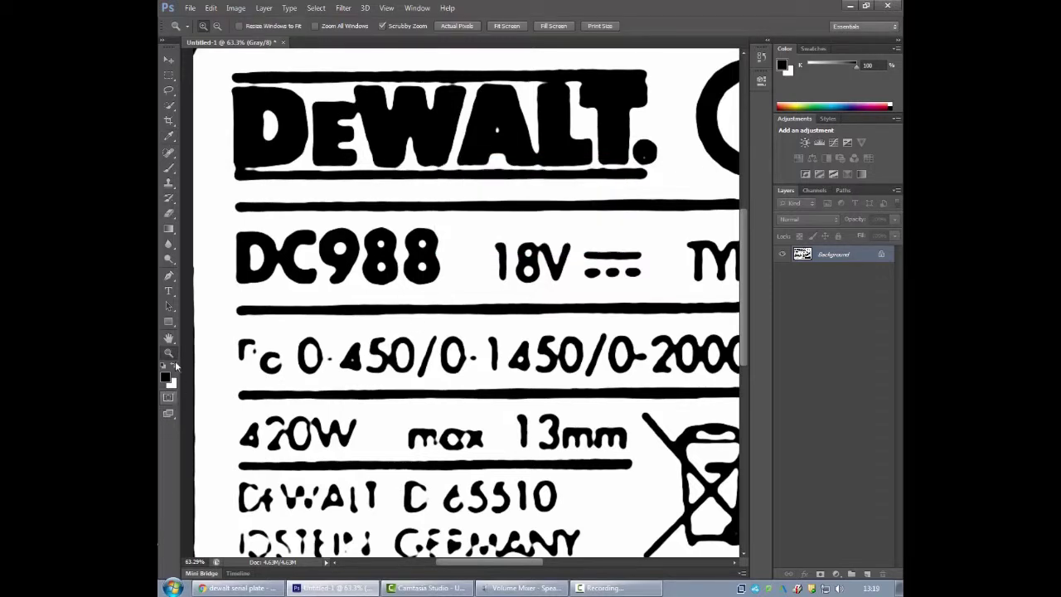
# Step: Examine the whole processed plate and compare it with the original DeWalt photo in the Chrome image search
pyautogui.moveTo(505, 307); pyautogui.dragTo(437, 306)
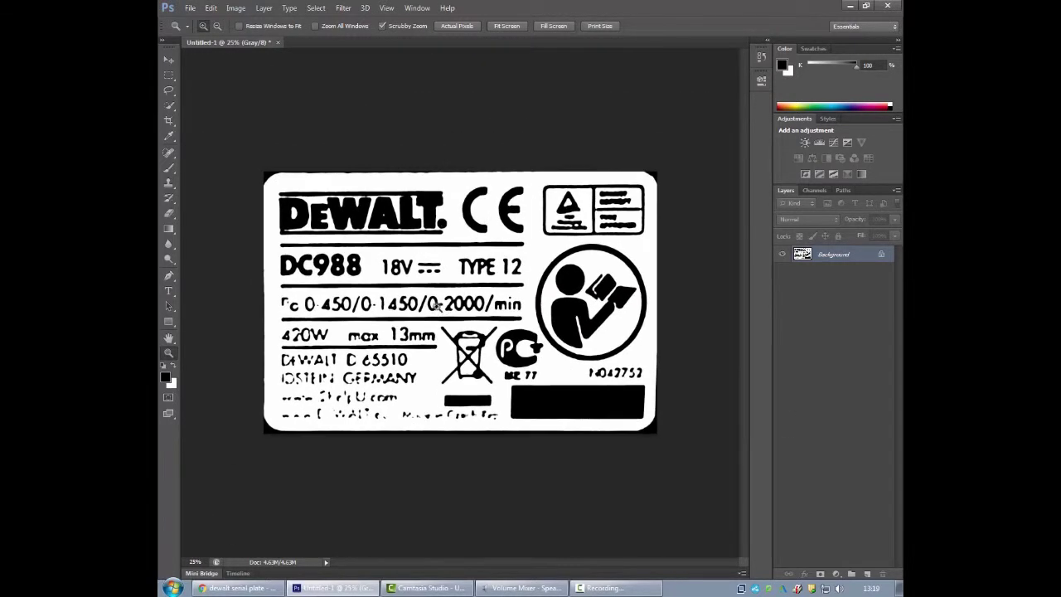
pyautogui.click(403, 318)
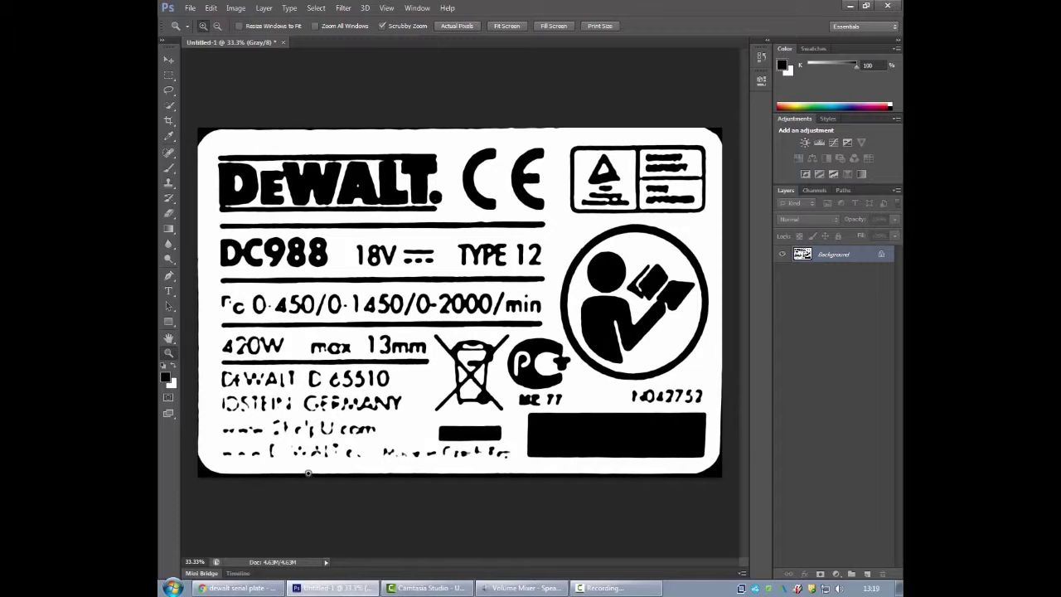
pyautogui.click(233, 589)
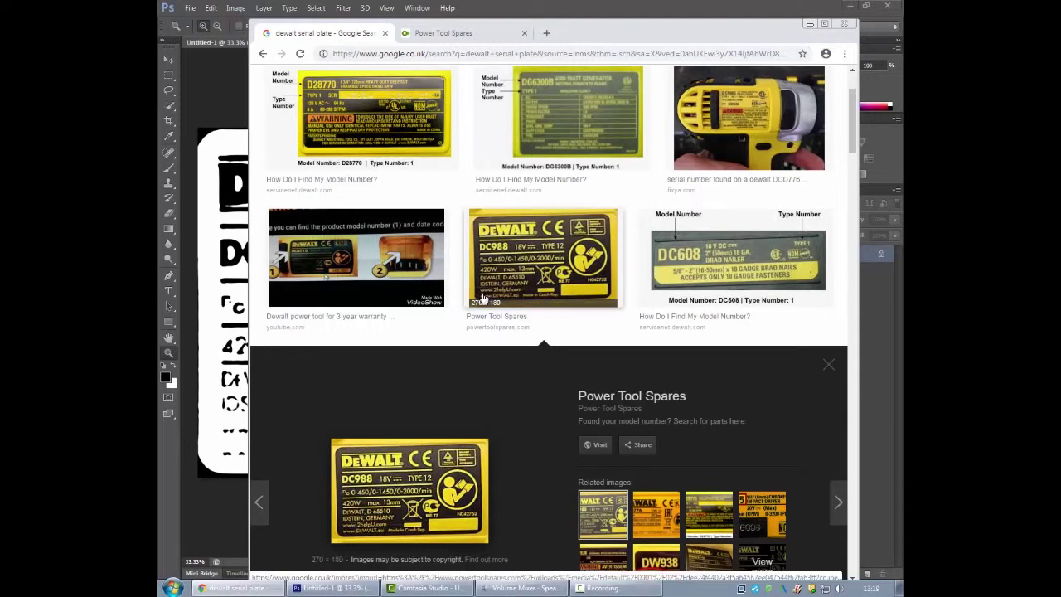
pyautogui.click(810, 25)
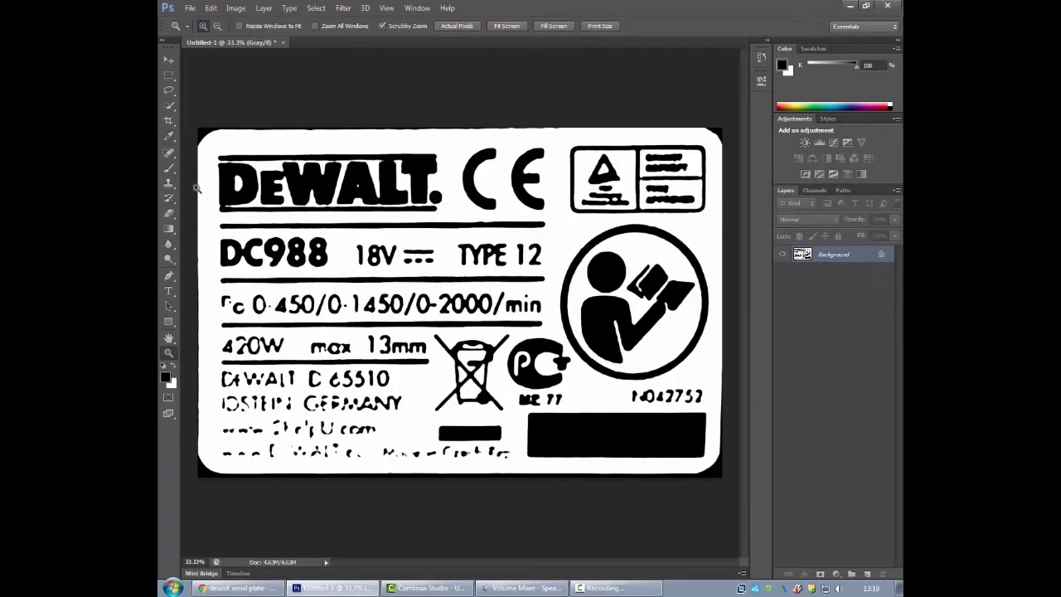
# Step: Add a new empty layer above the Background plate image
pyautogui.click(293, 257)
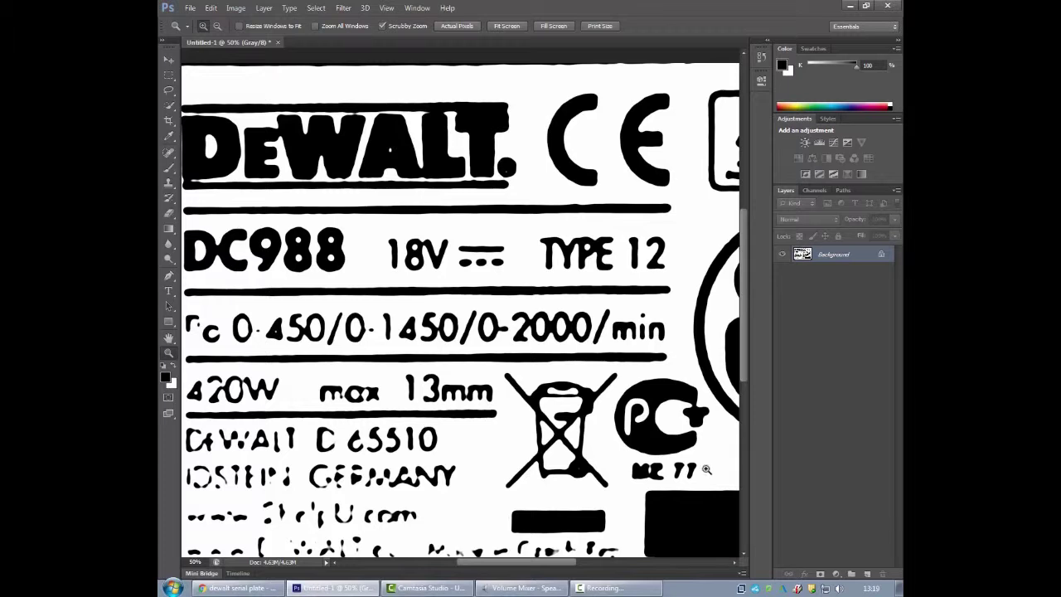
pyautogui.click(866, 574)
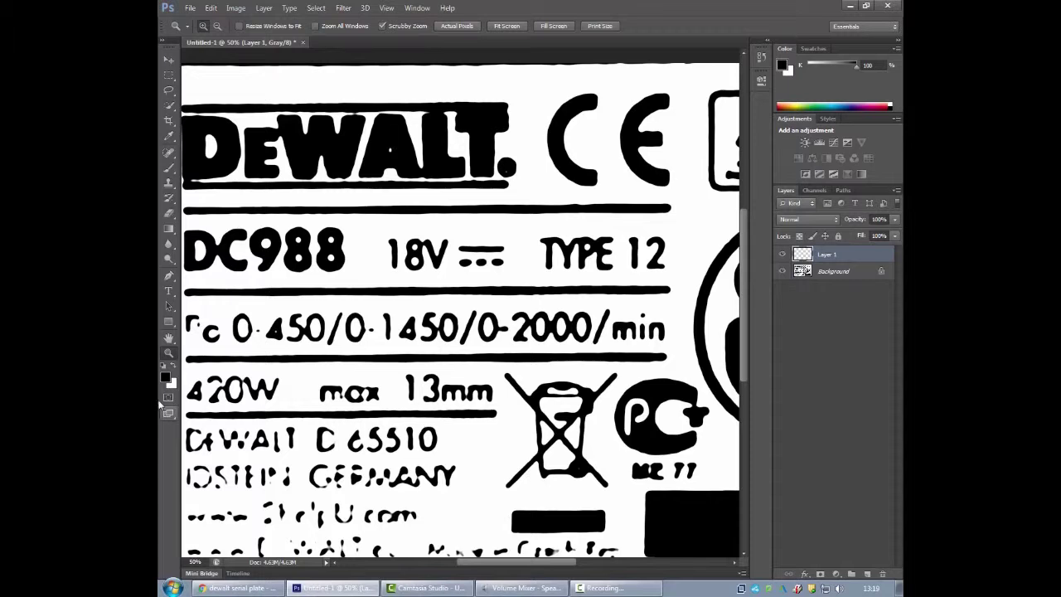
# Step: Examine the degraded small lettering in the lower part of the plate up close, including the address and web lines
pyautogui.moveTo(489, 469); pyautogui.dragTo(594, 349)
pyautogui.moveTo(569, 391); pyautogui.dragTo(556, 416)
pyautogui.moveTo(633, 306); pyautogui.dragTo(578, 370)
pyautogui.moveTo(485, 429); pyautogui.dragTo(547, 419)
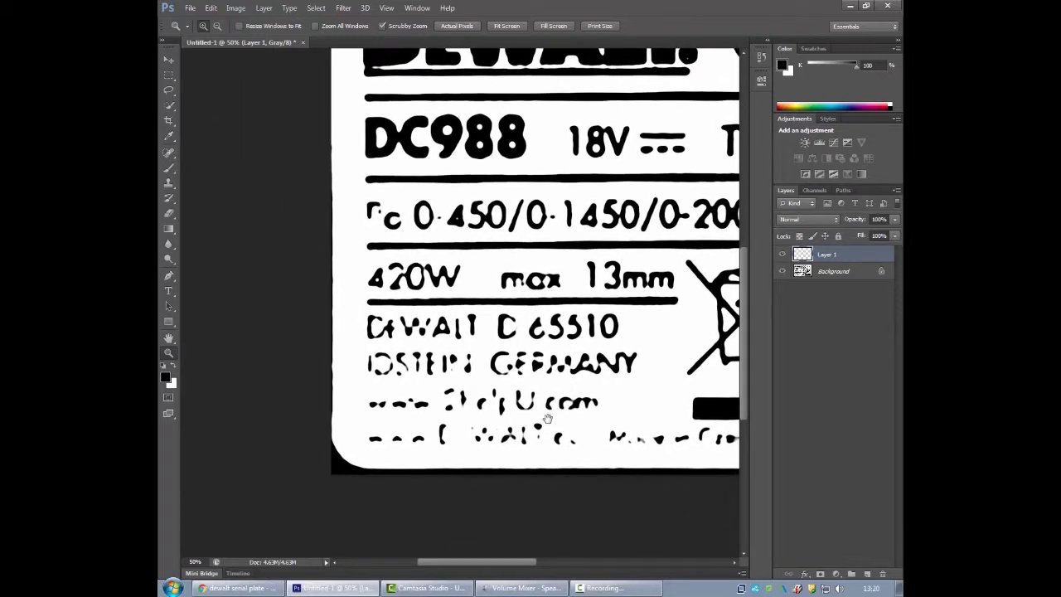
pyautogui.hotkey('ctrl', '+')
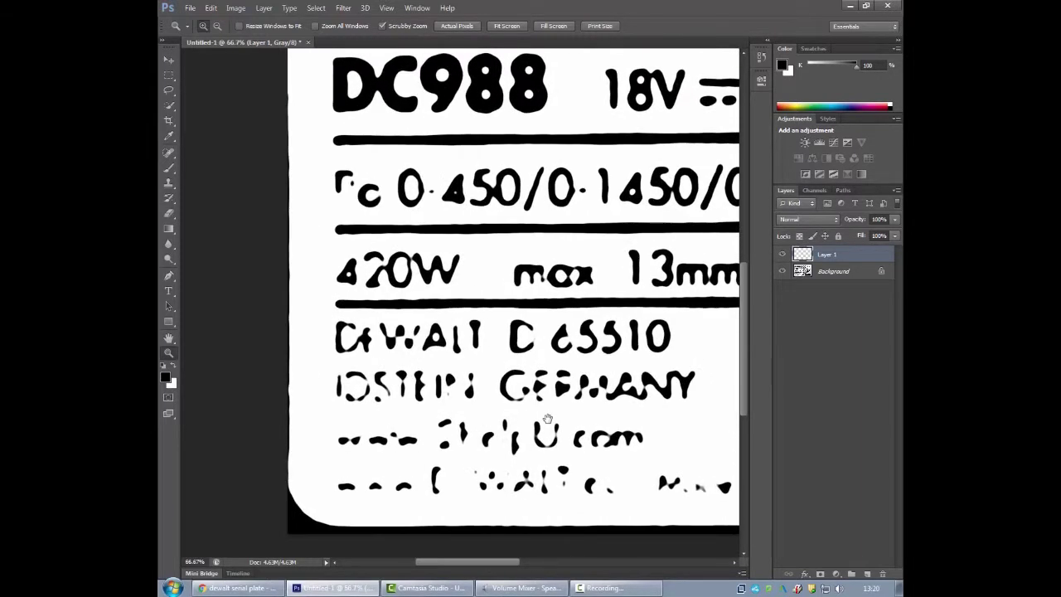
pyautogui.moveTo(571, 443); pyautogui.dragTo(455, 439)
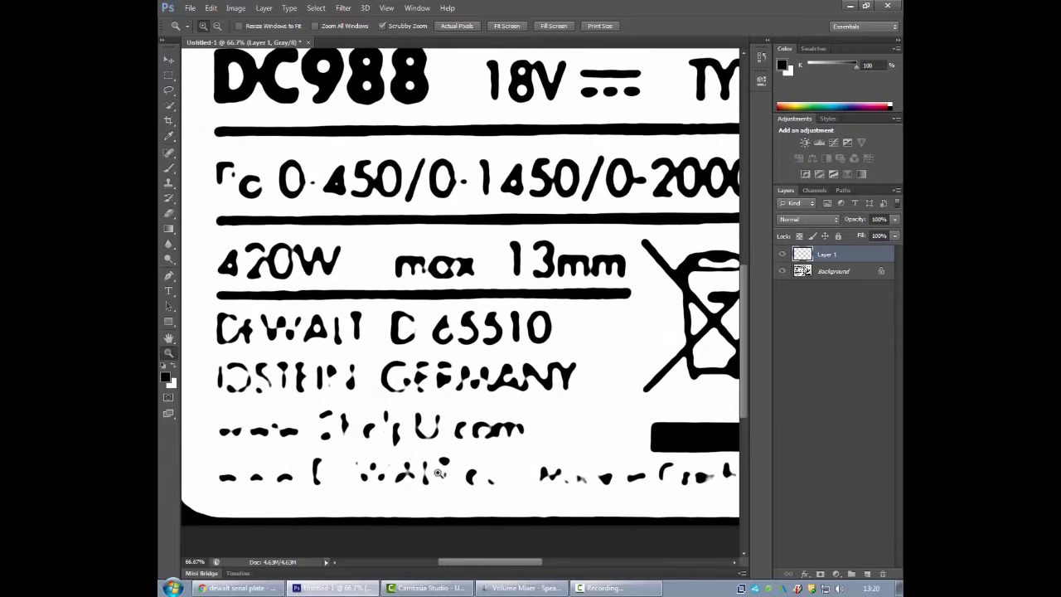
pyautogui.hotkey('ctrl', '-')
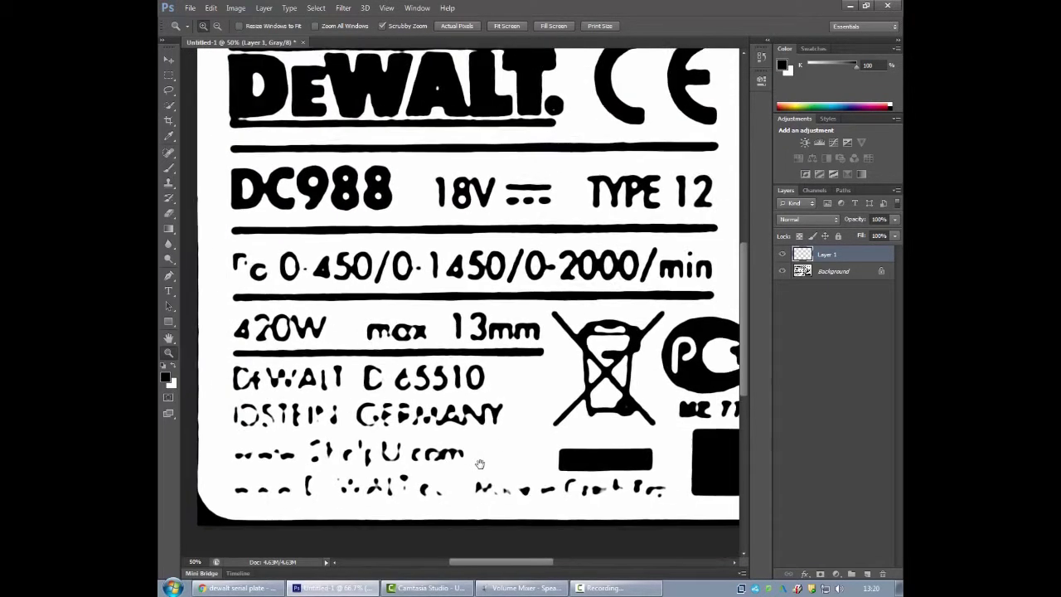
pyautogui.hotkey('ctrl', '-')
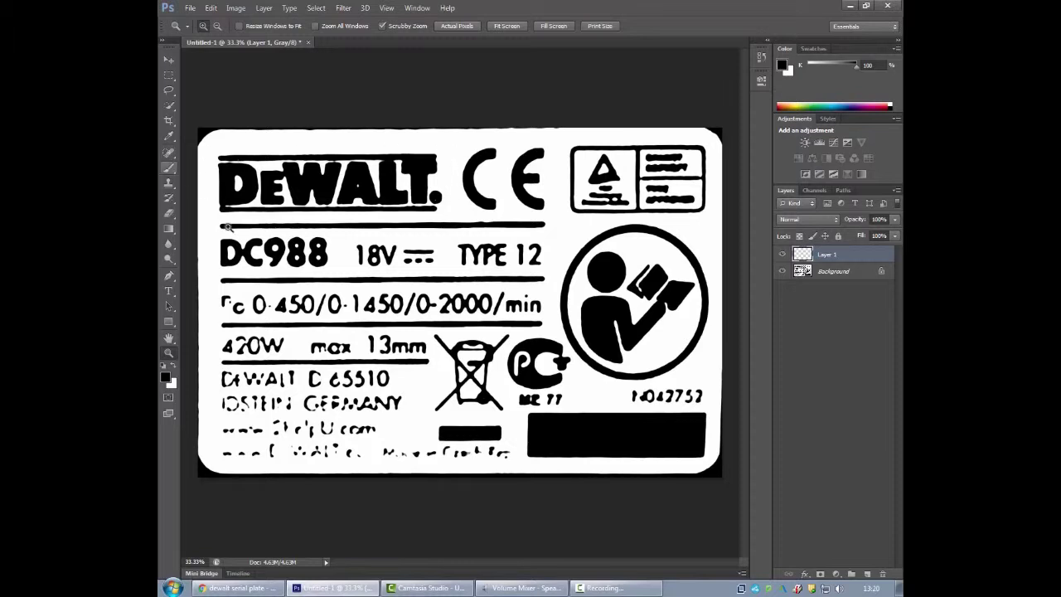
# Step: Select all the plate text with combined rectangular marquees, leaving out the CE mark, the bin symbol and the other logos
pyautogui.click(165, 78)
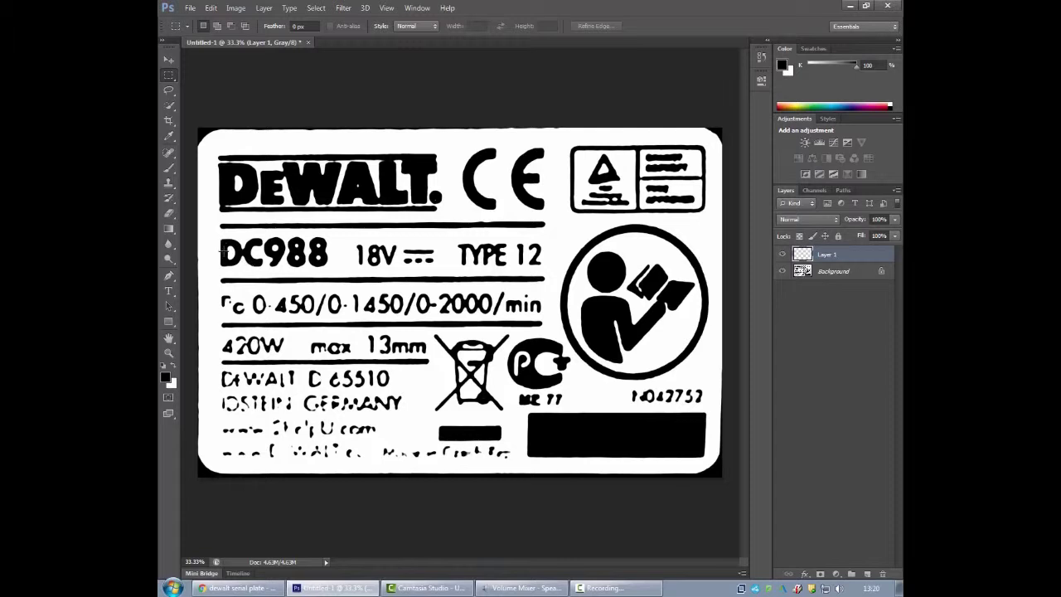
pyautogui.moveTo(210, 143); pyautogui.dragTo(430, 466)
pyautogui.press('shift')
pyautogui.moveTo(414, 145); pyautogui.dragTo(547, 330)
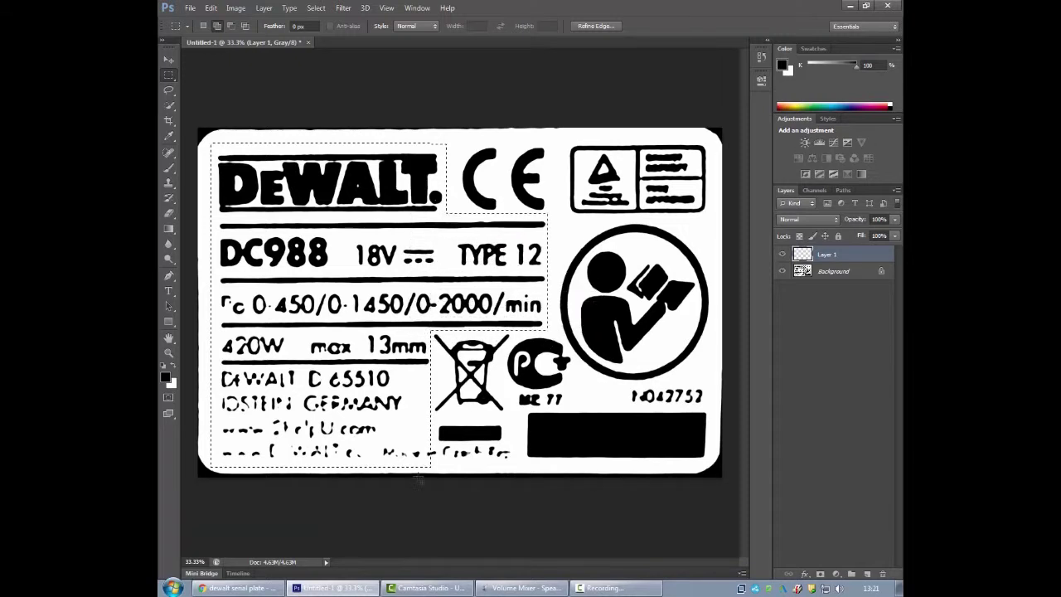
pyautogui.moveTo(508, 448); pyautogui.dragTo(512, 445)
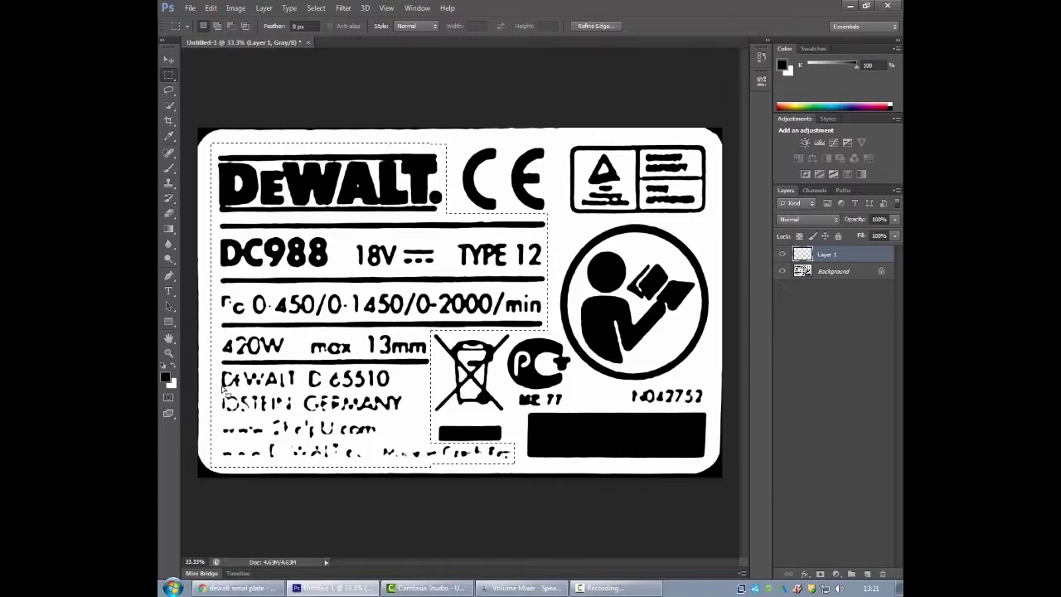
# Step: Fill the selected text area on the new layer with white as the foreground colour, and deselect it
pyautogui.click(173, 366)
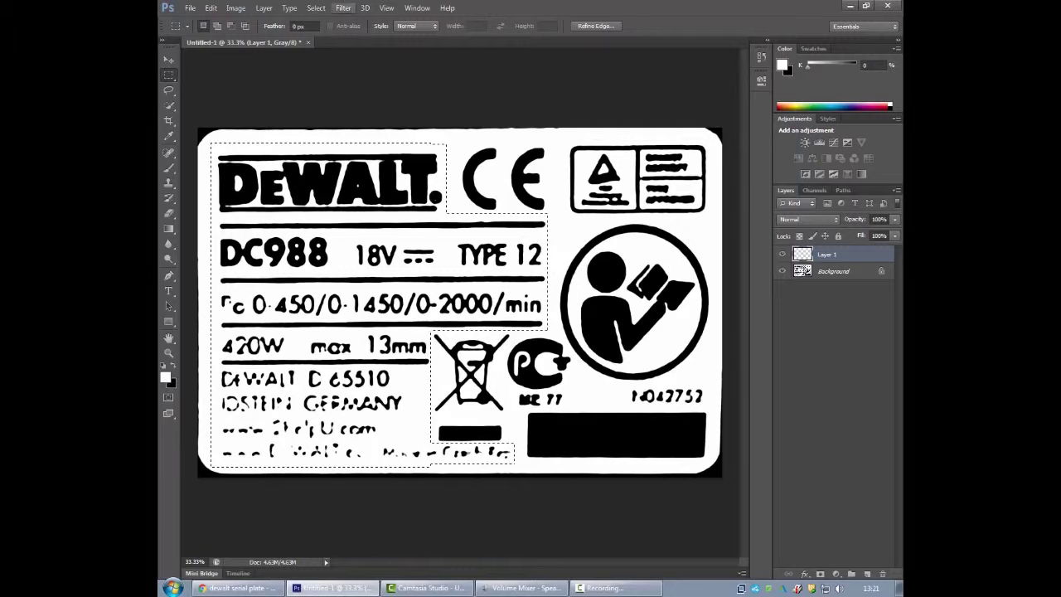
pyautogui.click(213, 8)
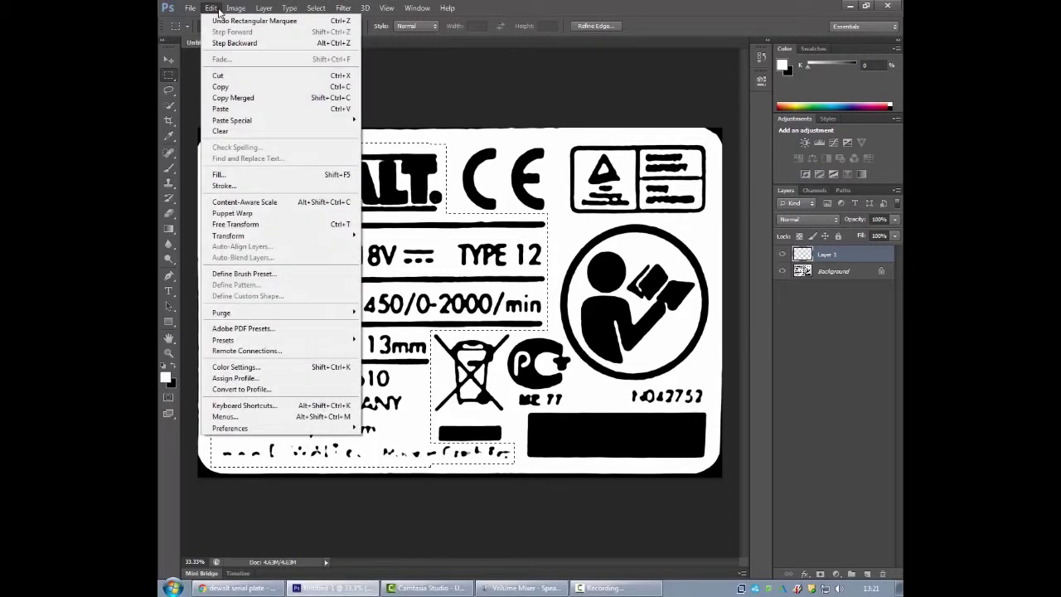
pyautogui.click(237, 175)
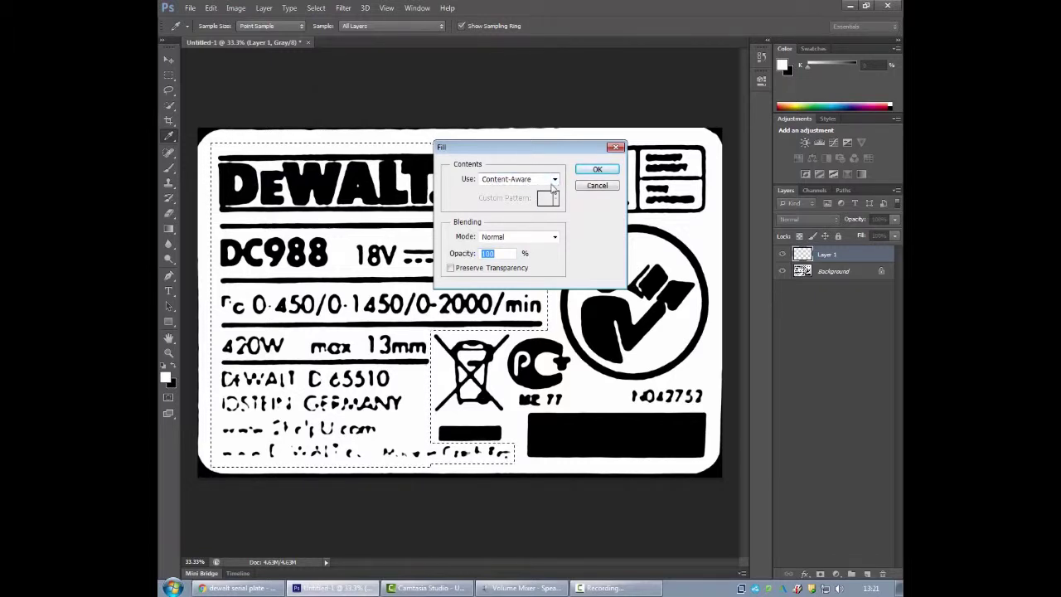
pyautogui.click(555, 180)
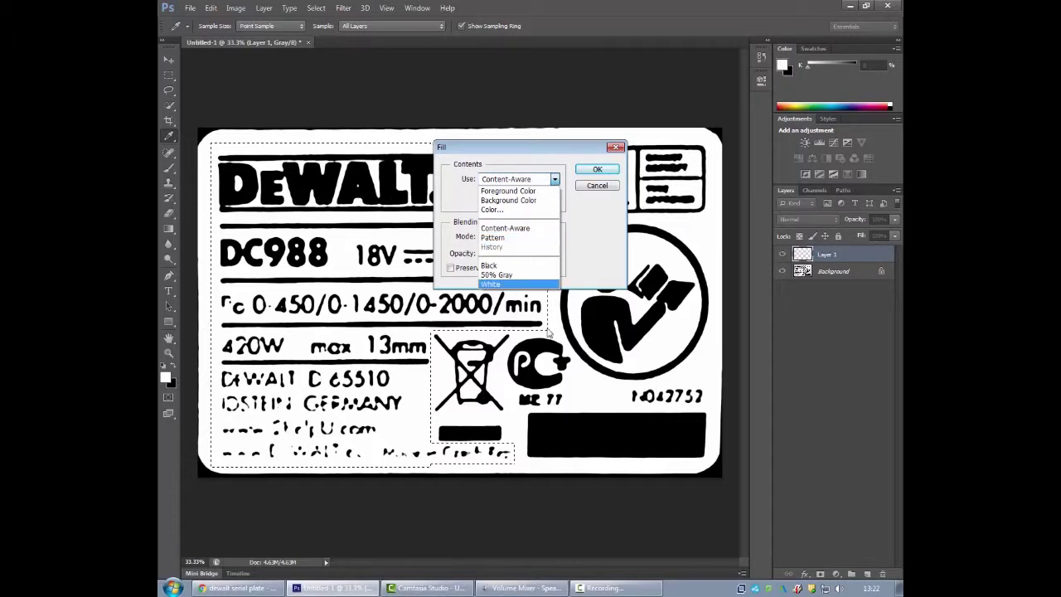
pyautogui.click(505, 191)
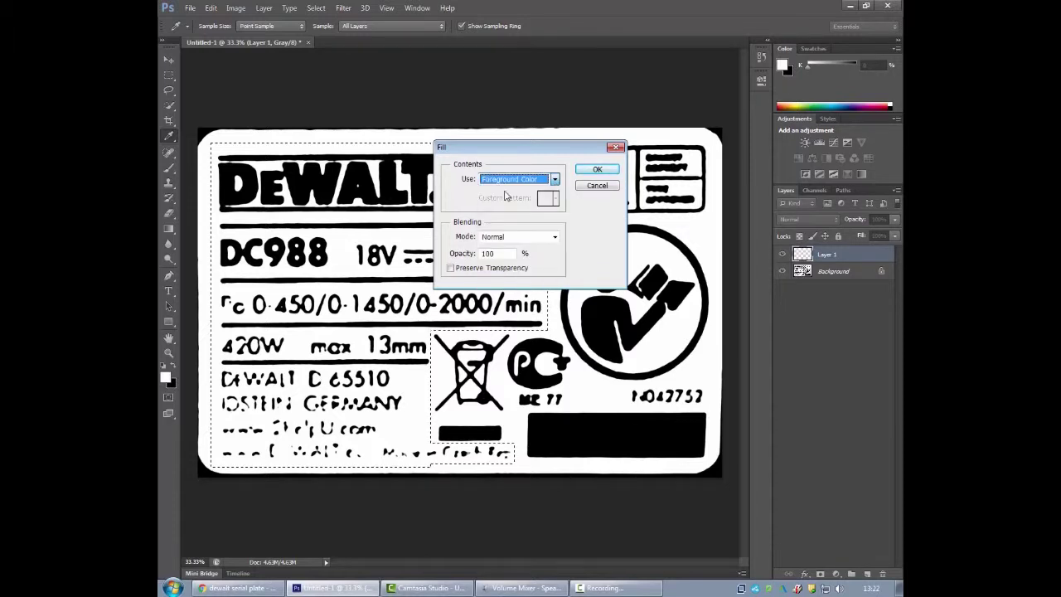
pyautogui.click(598, 169)
pyautogui.hotkey('ctrl', 'd')
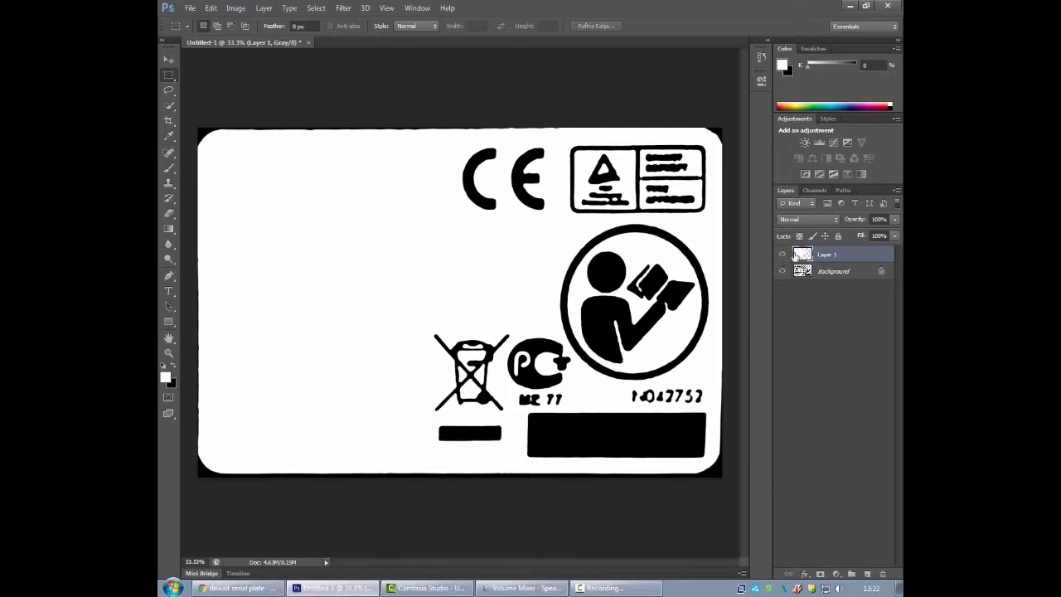
# Step: Rename the white-filled layer as whitefill
pyautogui.doubleClick(824, 256)
pyautogui.write('whitefill')
pyautogui.click(805, 326)
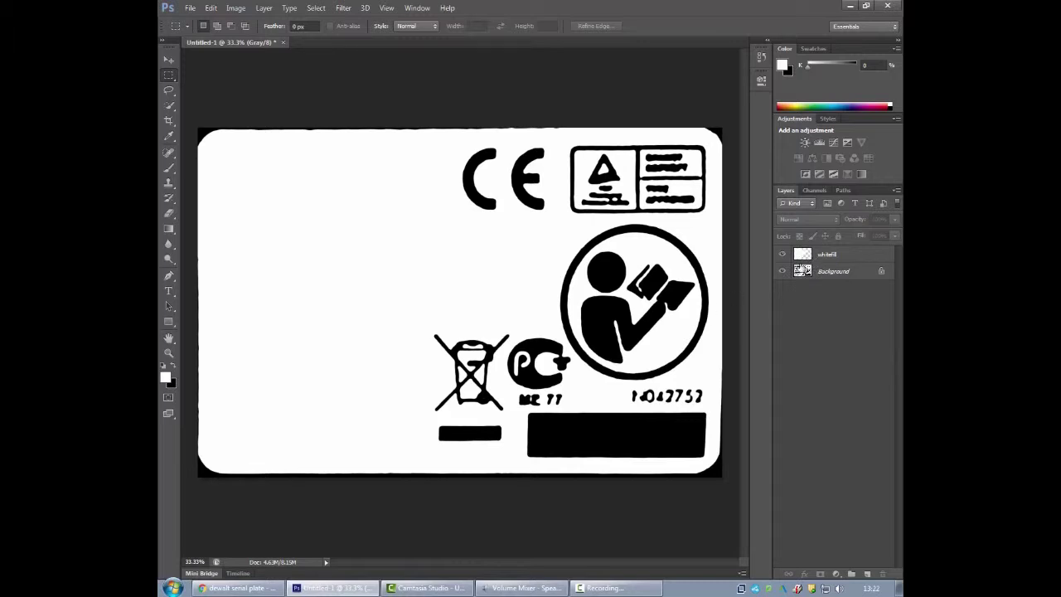
# Step: Compare the plate with and without the whitefill layer by toggling its visibility, leaving it shown
pyautogui.click(781, 258)
pyautogui.click(781, 258)
pyautogui.click(782, 258)
pyautogui.click(782, 259)
pyautogui.click(782, 259)
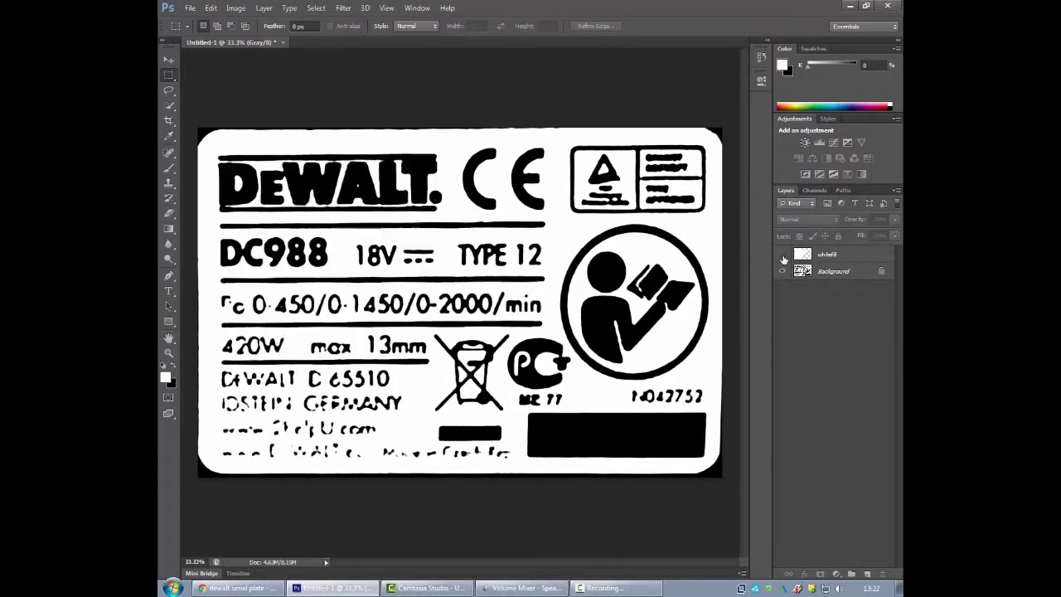
pyautogui.click(782, 259)
pyautogui.click(782, 258)
pyautogui.click(783, 258)
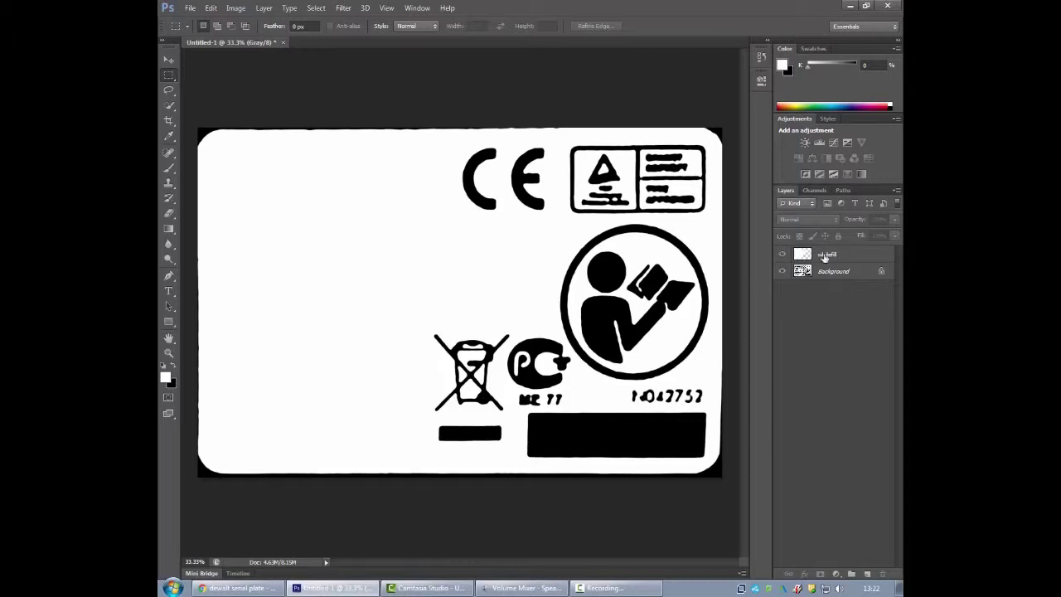
# Step: Lower the whitefill layer's opacity slightly so the original lettering shows through as a faint guide
pyautogui.click(857, 258)
pyautogui.click(895, 219)
pyautogui.moveTo(895, 236)
pyautogui.mouseDown()
pyautogui.moveTo(882, 236)
pyautogui.moveTo(891, 236)
pyautogui.mouseUp()
pyautogui.click(846, 313)
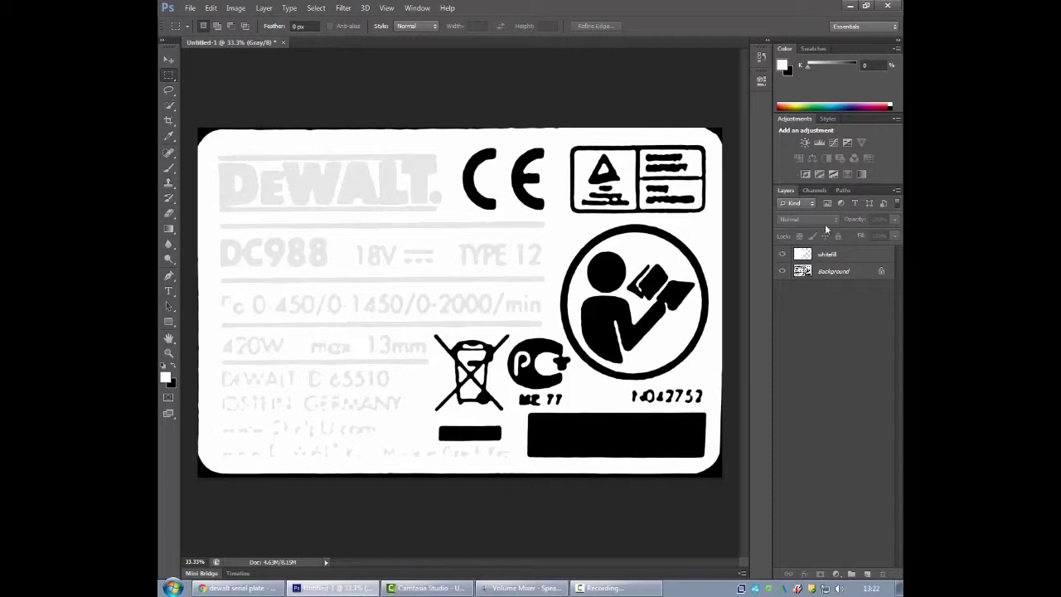
# Step: Add a new layer and redraw the divider line above DC988 as a thin rectangular selection filled with black
pyautogui.click(865, 573)
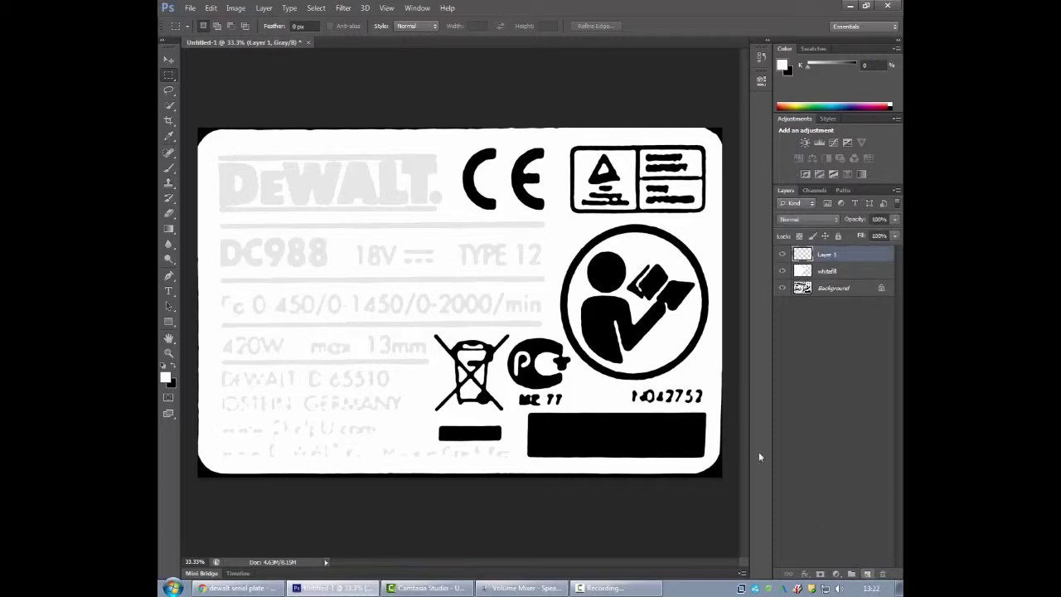
pyautogui.click(173, 367)
pyautogui.moveTo(308, 217); pyautogui.dragTo(537, 224)
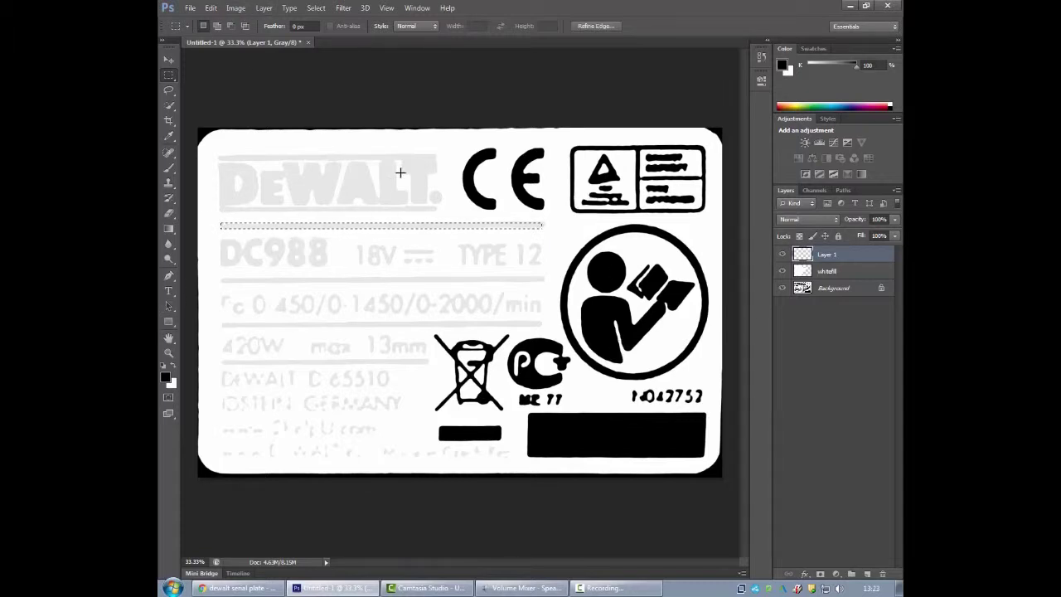
pyautogui.hotkey('shift', 'BackSpace')
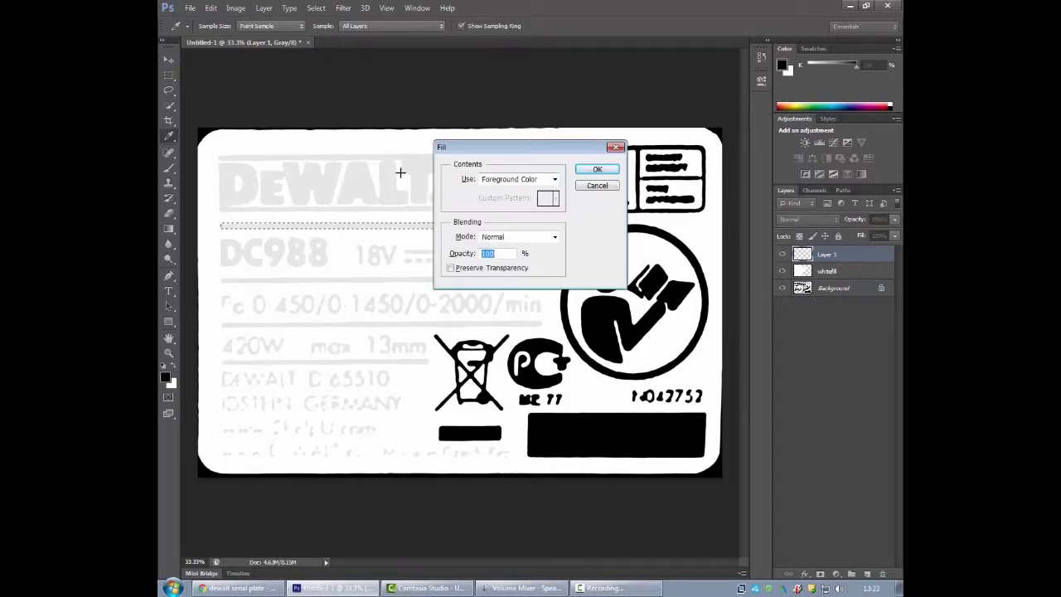
pyautogui.press('Return')
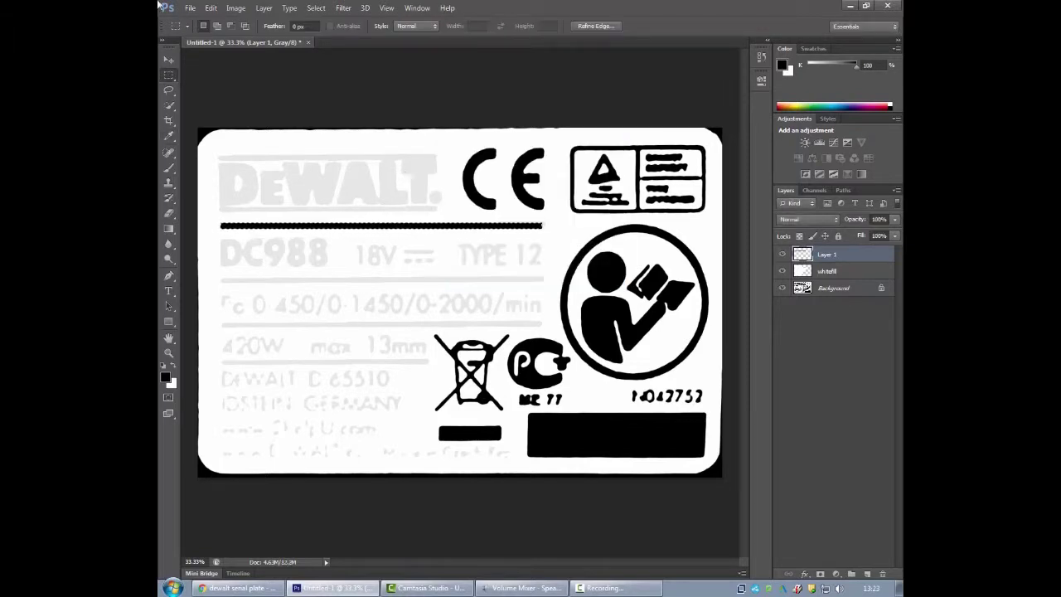
# Step: Duplicate the black line onto the three faint divider lines below it
pyautogui.click(168, 60)
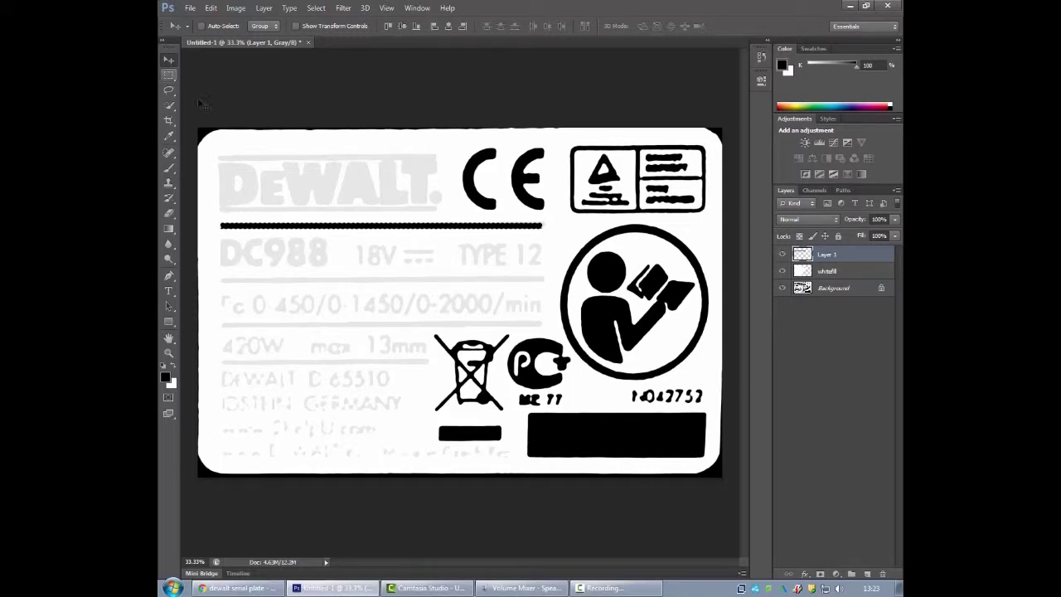
pyautogui.moveTo(279, 239)
pyautogui.mouseDown()
pyautogui.moveTo(273, 296)
pyautogui.moveTo(263, 291)
pyautogui.moveTo(290, 232)
pyautogui.mouseUp()
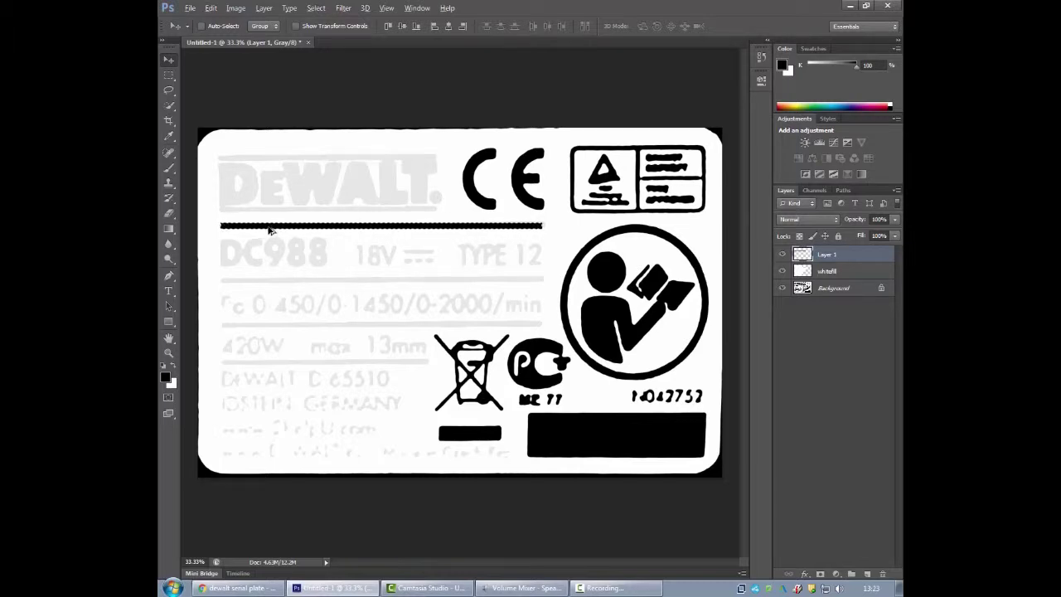
pyautogui.moveTo(267, 232); pyautogui.dragTo(265, 283)
pyautogui.moveTo(265, 283); pyautogui.dragTo(254, 365)
# Step: Transform the lowest line copy, shortening it so that it ends below the 13mm text
pyautogui.click(210, 8)
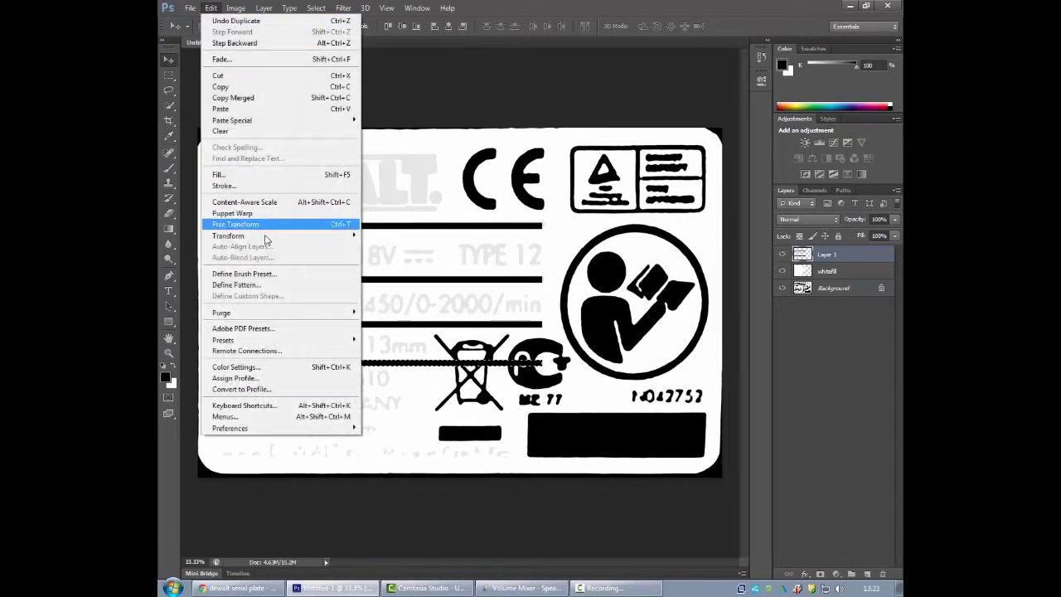
pyautogui.moveTo(274, 236)
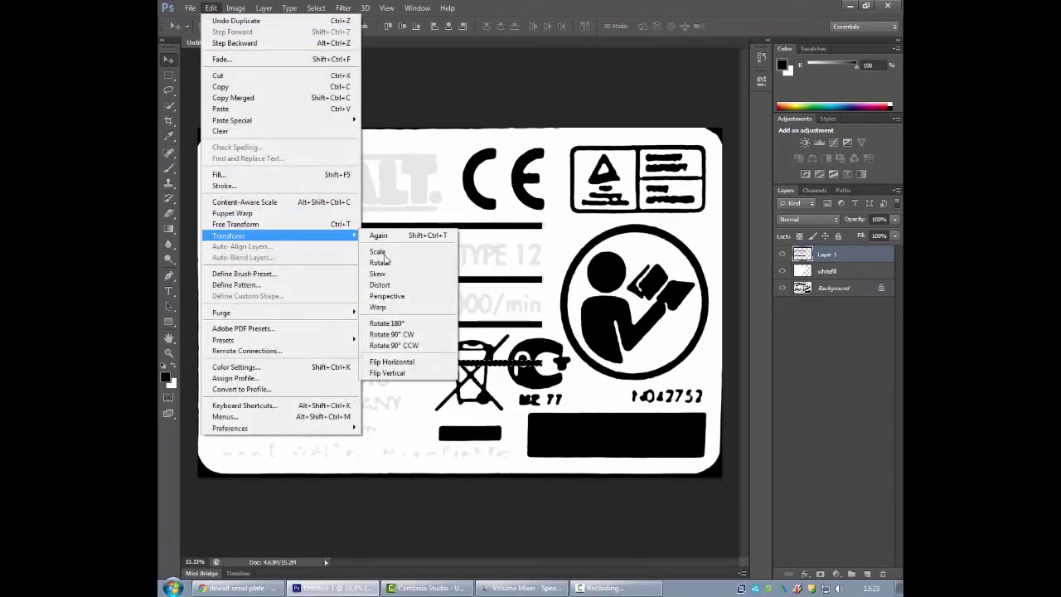
pyautogui.click(401, 261)
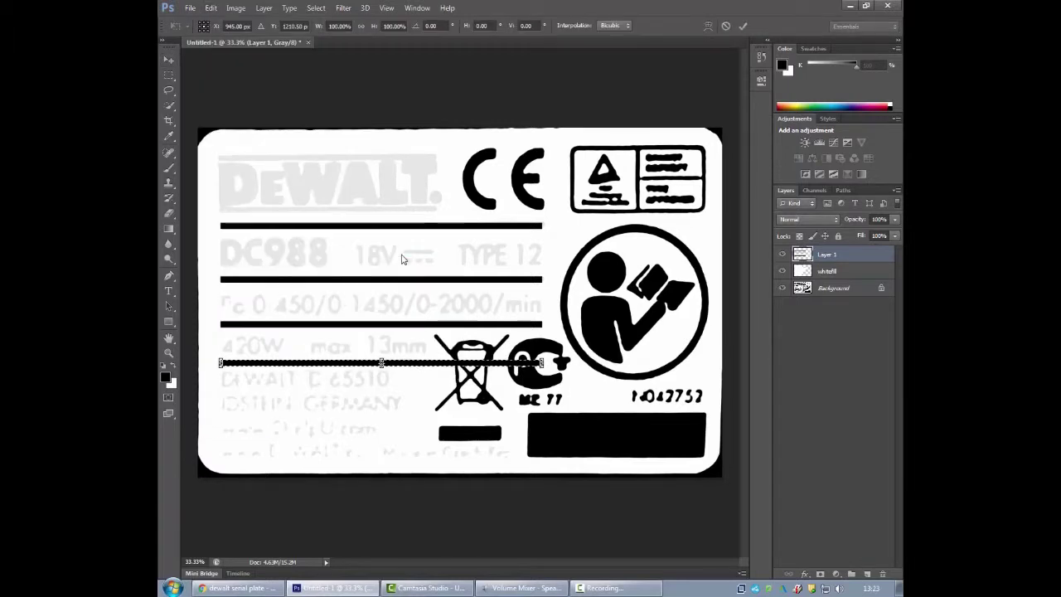
pyautogui.moveTo(541, 362); pyautogui.dragTo(427, 362)
pyautogui.press('Return')
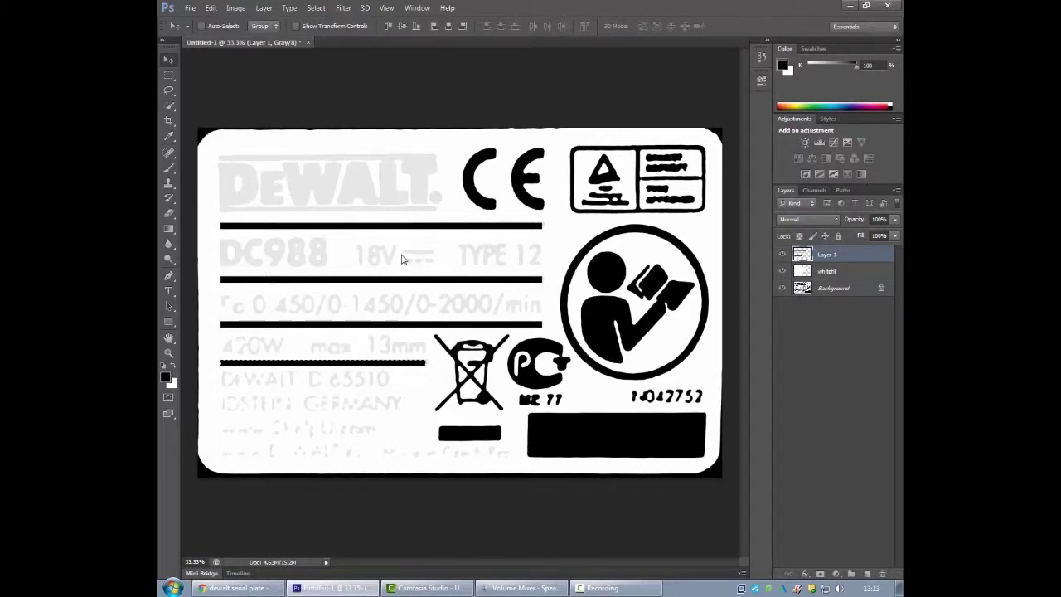
# Step: Clear the selection around the shortened line and deselect the layers
pyautogui.hotkey('alt', 'i')
pyautogui.press('Right')
pyautogui.press('Right')
pyautogui.press('Right')
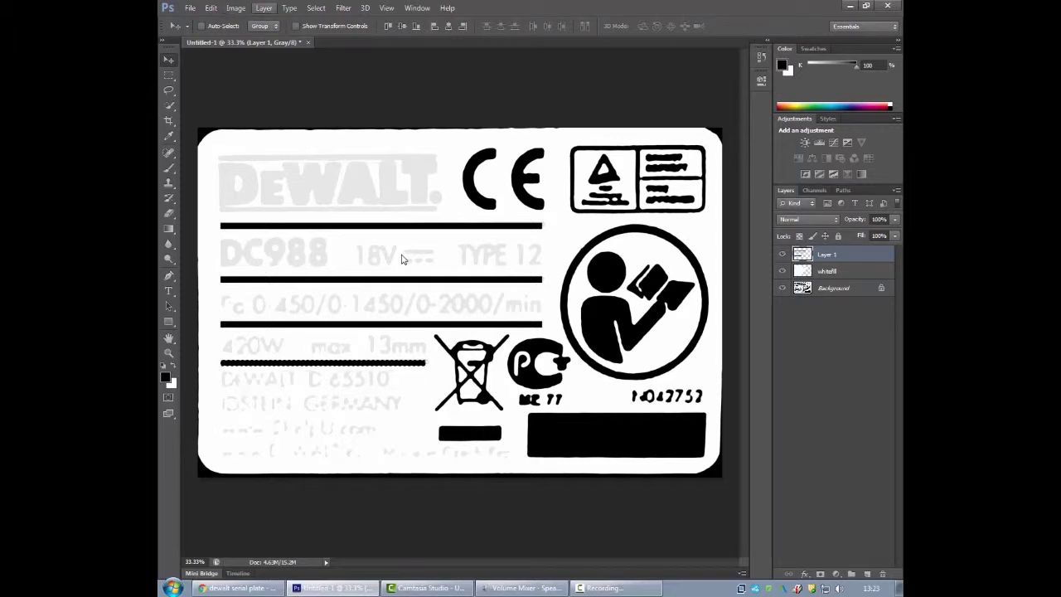
pyautogui.press('Down')
pyautogui.press('Down')
pyautogui.press('Down')
pyautogui.press('Down')
pyautogui.press('Down')
pyautogui.press('Down')
pyautogui.press('Up')
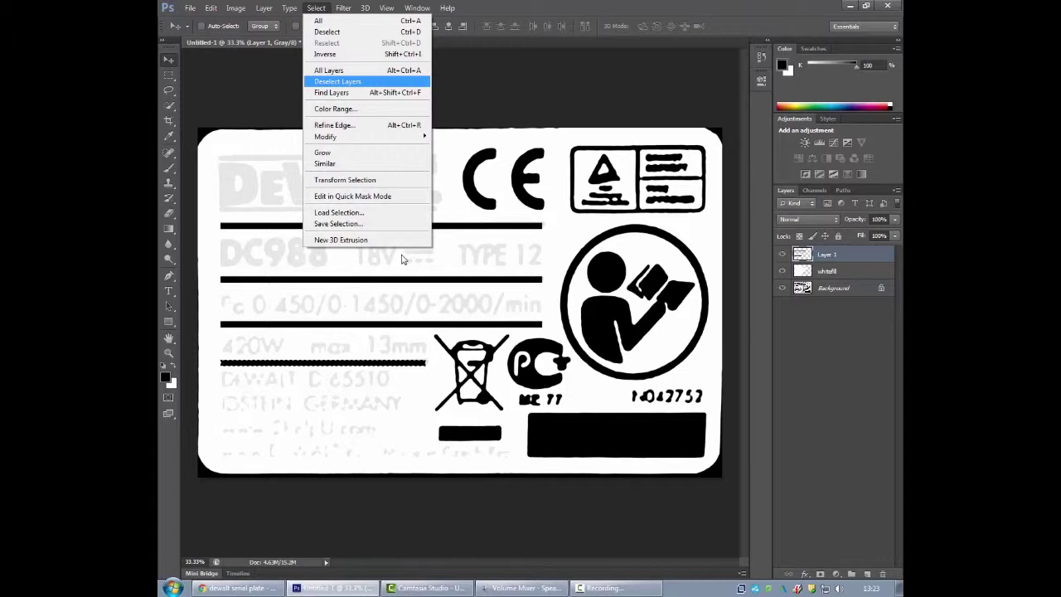
pyautogui.press('Return')
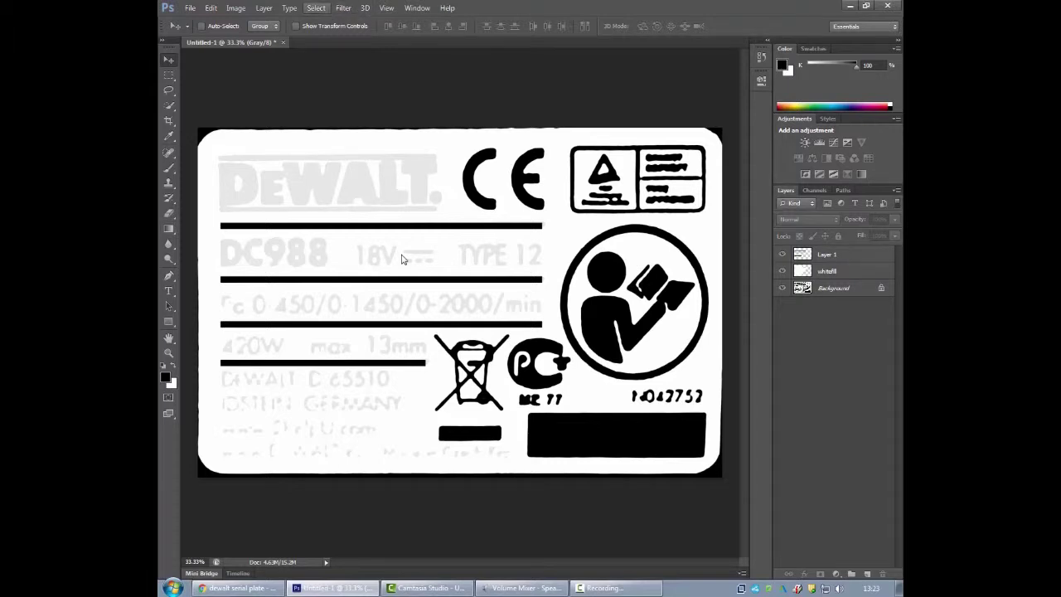
pyautogui.hotkey('alt', 's')
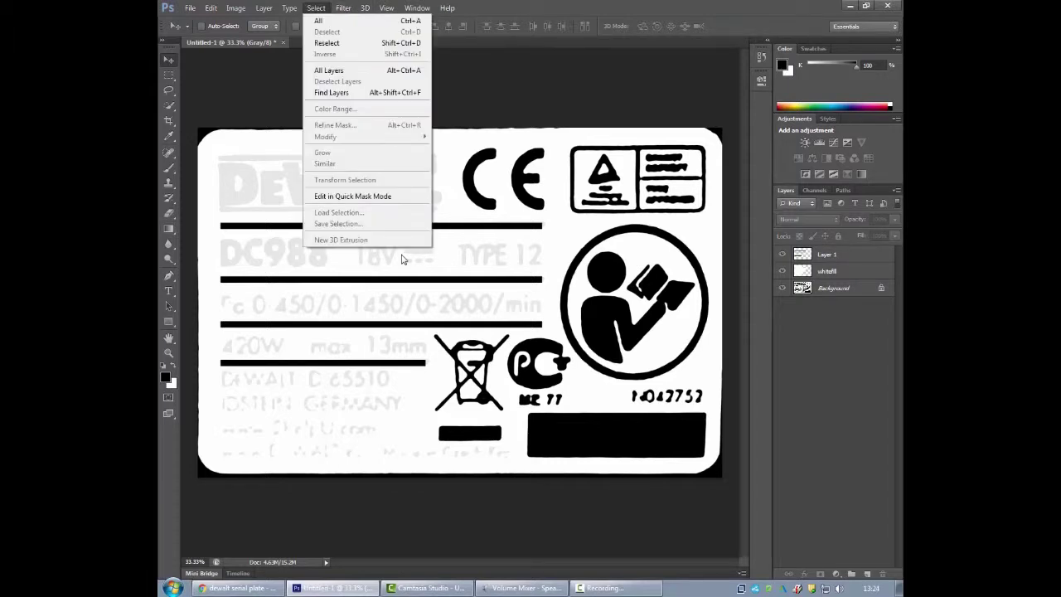
pyautogui.press('Down')
pyautogui.press('Down')
pyautogui.press('Escape')
pyautogui.press('Down')
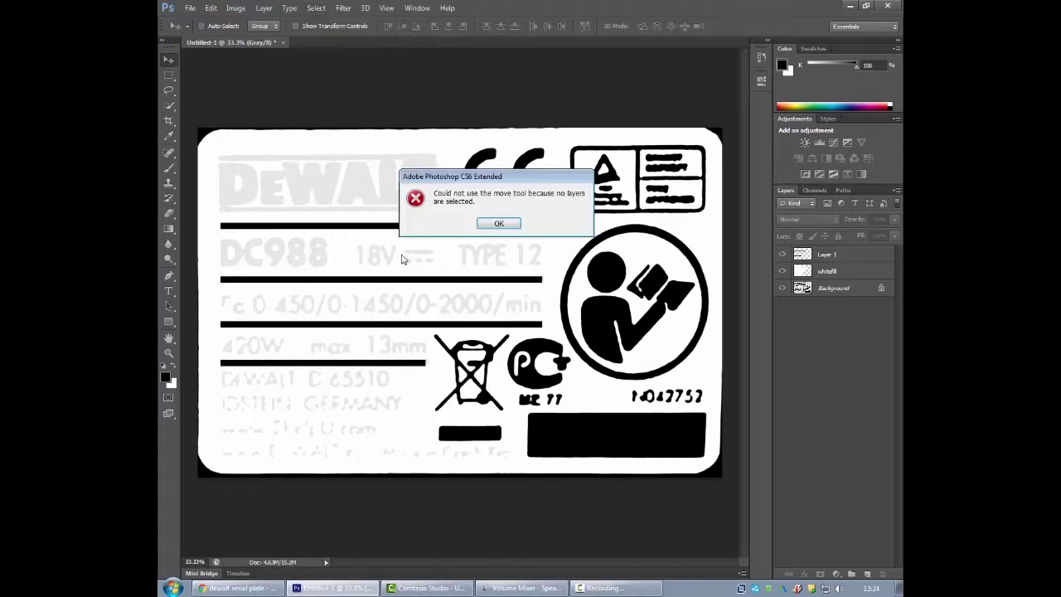
pyautogui.press('Return')
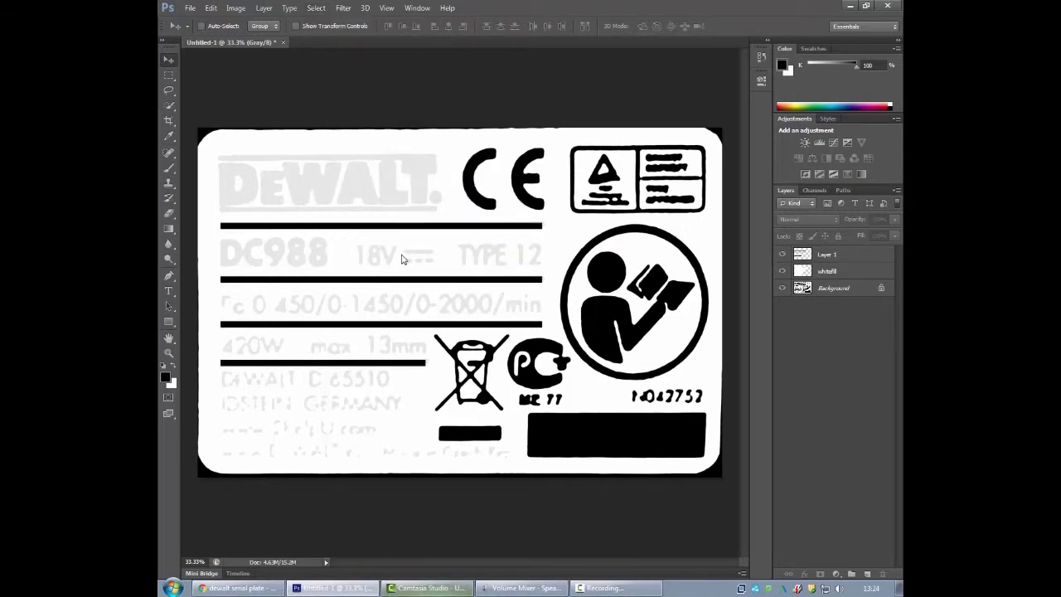
# Step: Switch to the Chrome window and search Google Images for "dewalt logo"
pyautogui.hotkey('alt', 'Tab')
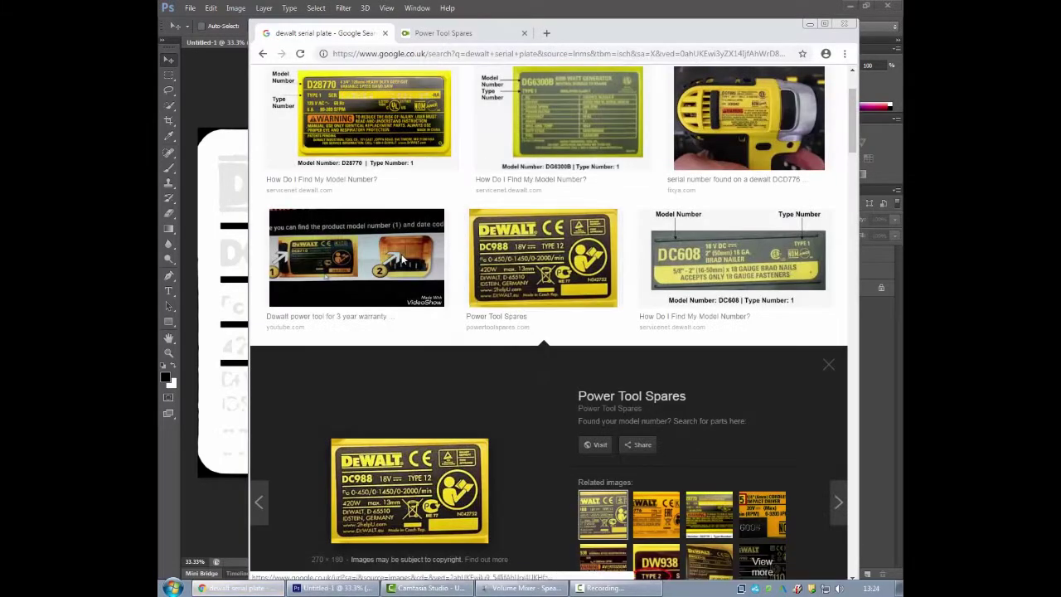
pyautogui.scroll(2, 401, 259)
pyautogui.hotkey('shift', 'Left')
pyautogui.hotkey('shift', 'Left')
pyautogui.hotkey('shift', 'Left')
pyautogui.hotkey('shift', 'Left')
pyautogui.hotkey('shift', 'Left')
pyautogui.hotkey('shift', 'Left')
pyautogui.hotkey('shift', 'Left')
pyautogui.hotkey('shift', 'Left')
pyautogui.hotkey('shift', 'Left')
pyautogui.hotkey('shift', 'Left')
pyautogui.hotkey('shift', 'Left')
pyautogui.hotkey('shift', 'Left')
pyautogui.press('BackSpace')
pyautogui.write('logo')
pyautogui.press('Return')
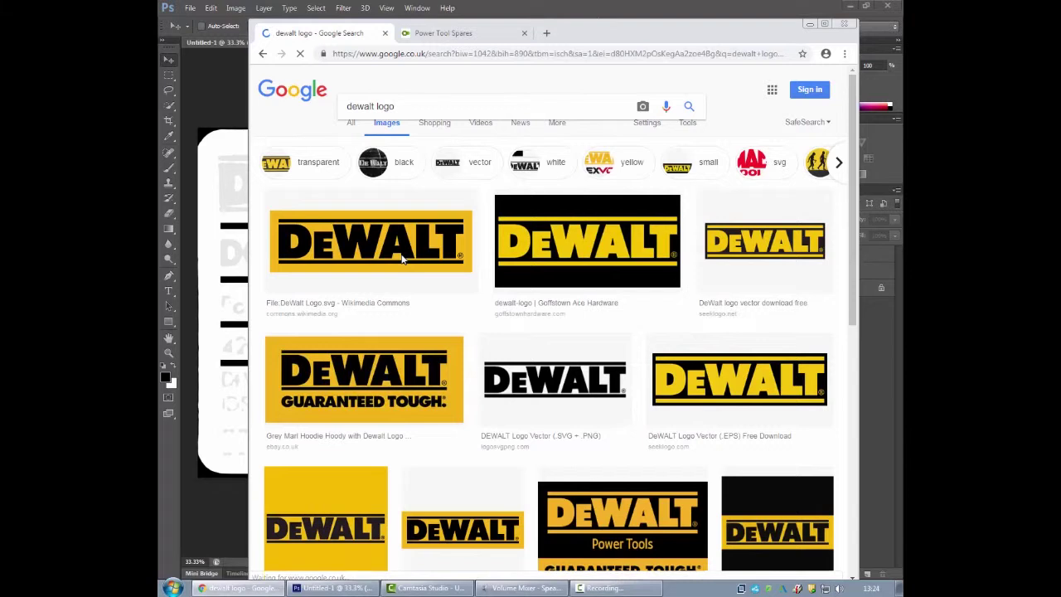
# Step: Copy the black-on-white DEWALT logo thumbnail from the image results
pyautogui.rightClick(402, 259)
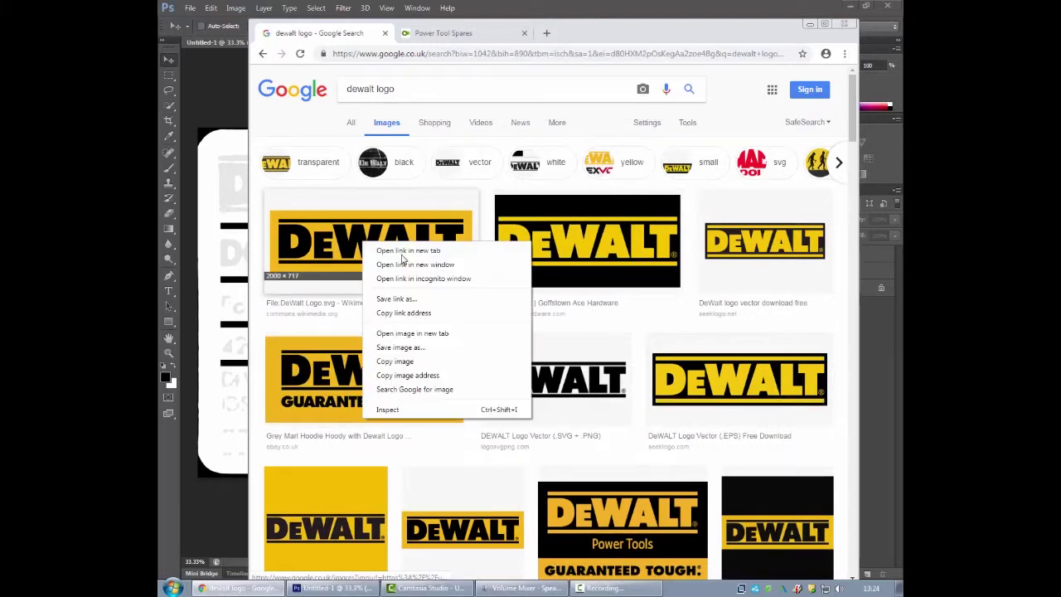
pyautogui.press('Up')
pyautogui.press('Return')
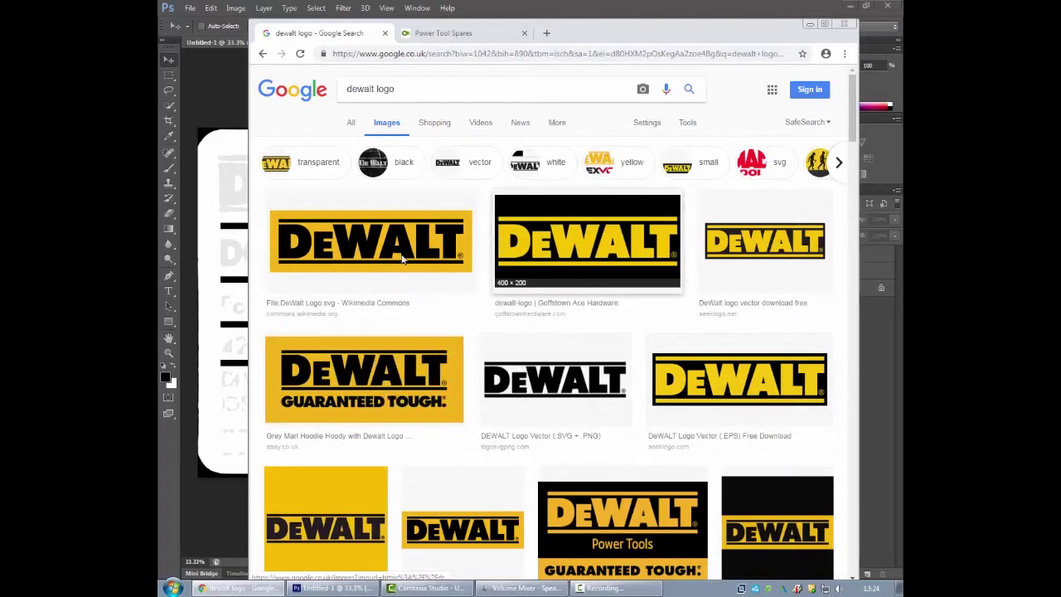
pyautogui.press('Menu')
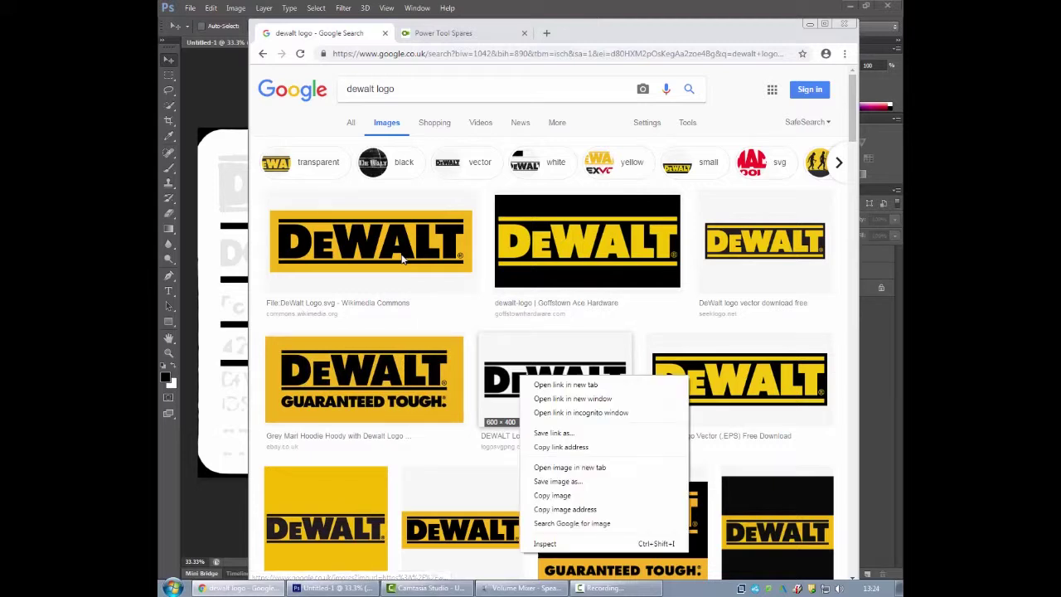
pyautogui.press('Down')
pyautogui.press('Down')
pyautogui.press('Down')
pyautogui.press('Down')
pyautogui.press('Down')
pyautogui.press('Down')
pyautogui.press('Down')
pyautogui.press('Down')
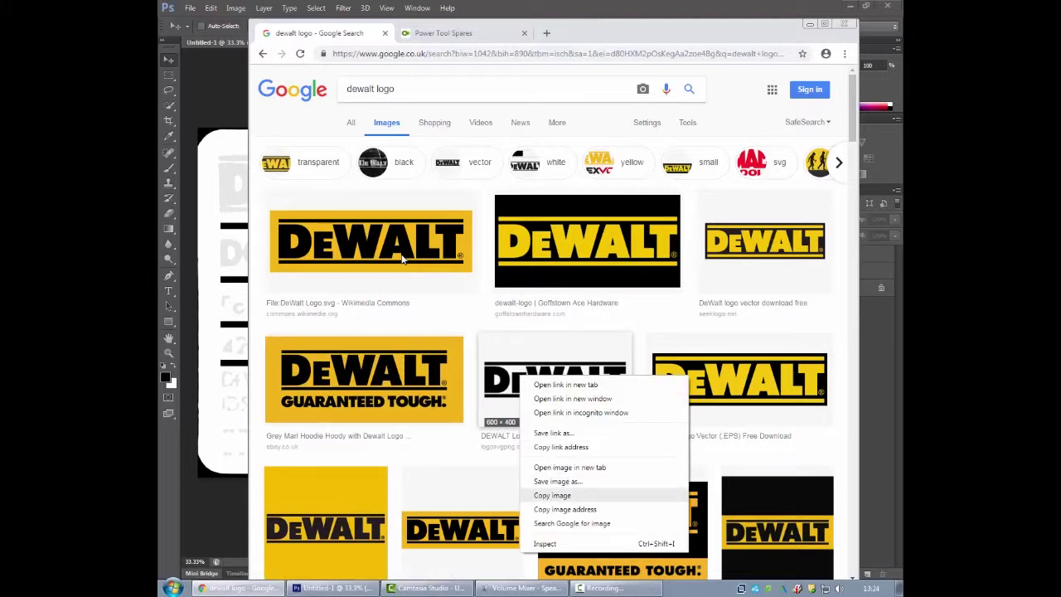
pyautogui.press('Return')
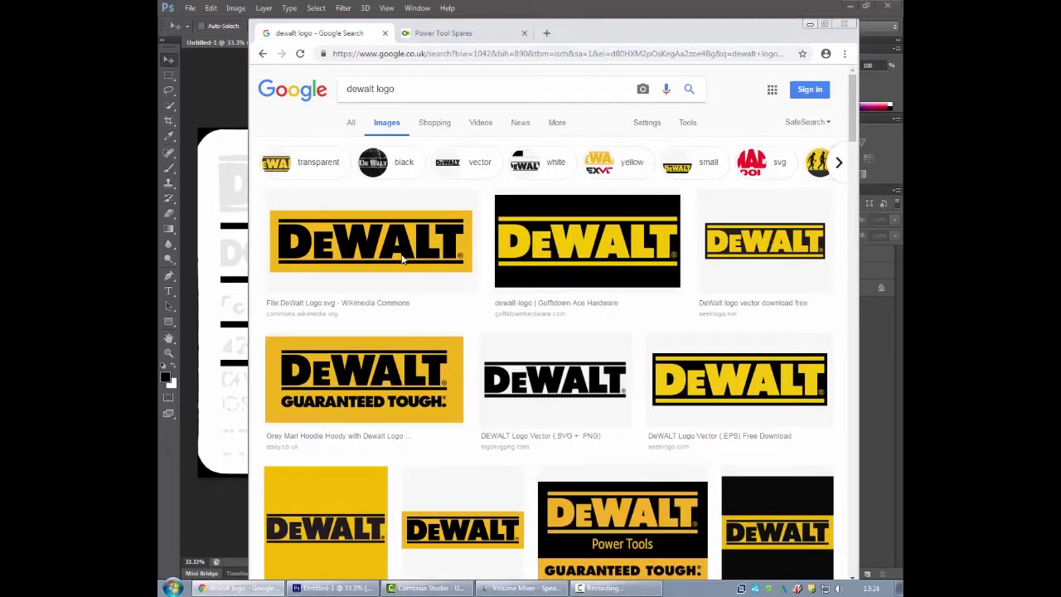
# Step: Open the Wikimedia Commons DeWalt logo result and copy its enlarged preview image
pyautogui.press('Menu')
pyautogui.press('Down')
pyautogui.press('Down')
pyautogui.press('Down')
pyautogui.press('Down')
pyautogui.press('Down')
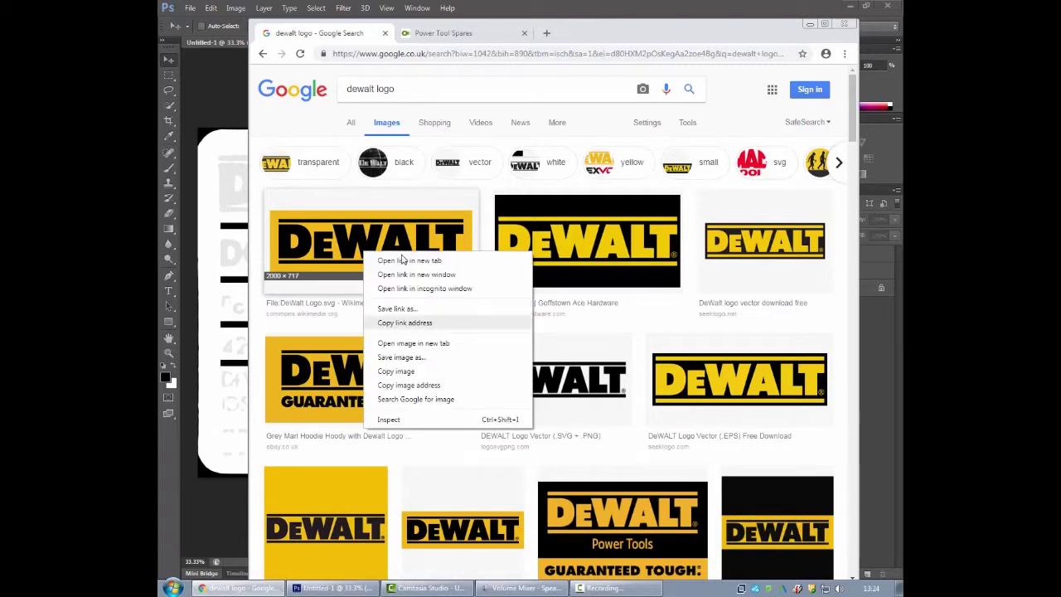
pyautogui.press('Escape')
pyautogui.press('Return')
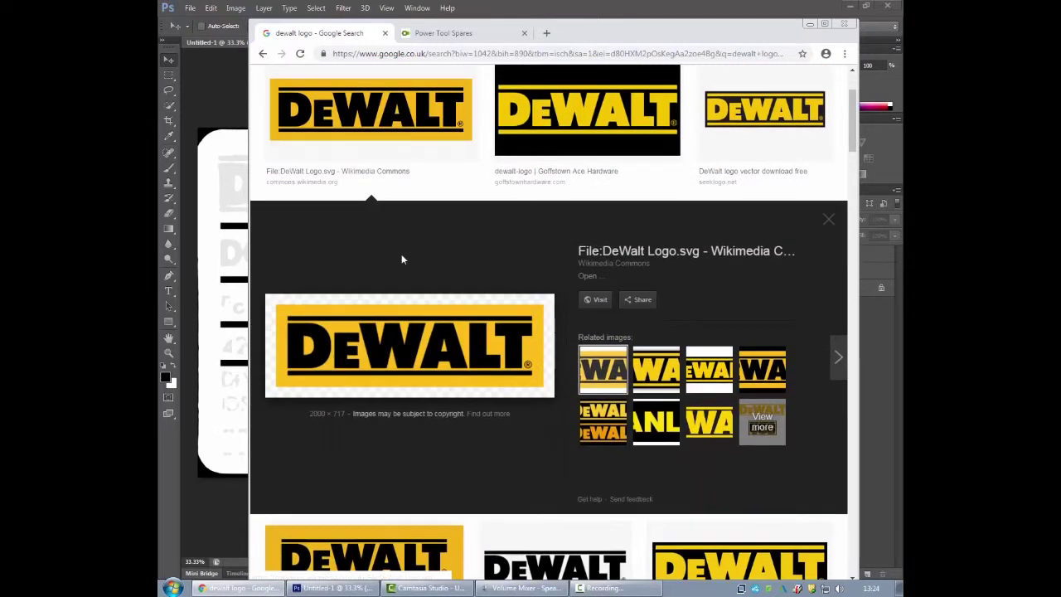
pyautogui.press('Menu')
pyautogui.press('Down')
pyautogui.press('Down')
pyautogui.press('Down')
pyautogui.press('Down')
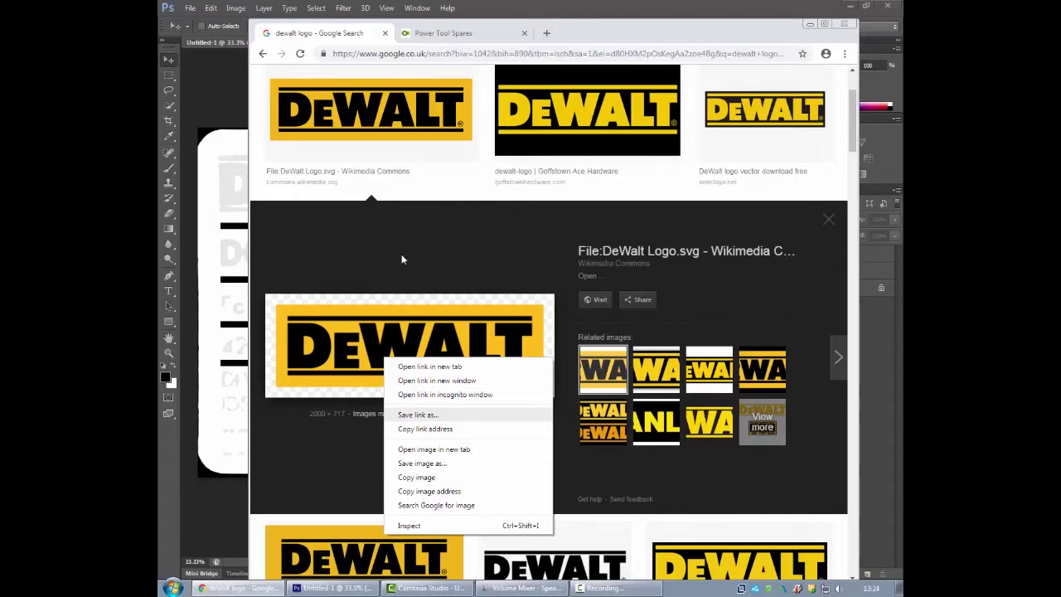
pyautogui.press('Down')
pyautogui.press('Down')
pyautogui.press('Down')
pyautogui.press('Down')
pyautogui.press('Return')
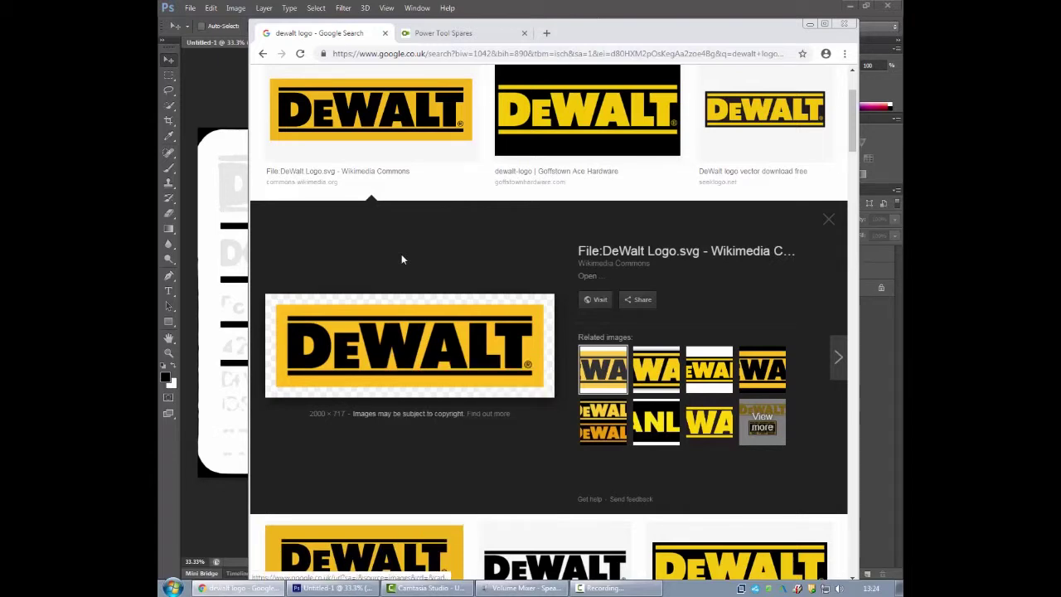
# Step: Switch back to Photoshop and paste the copied logo into the plate artwork
pyautogui.hotkey('alt', 'Tab')
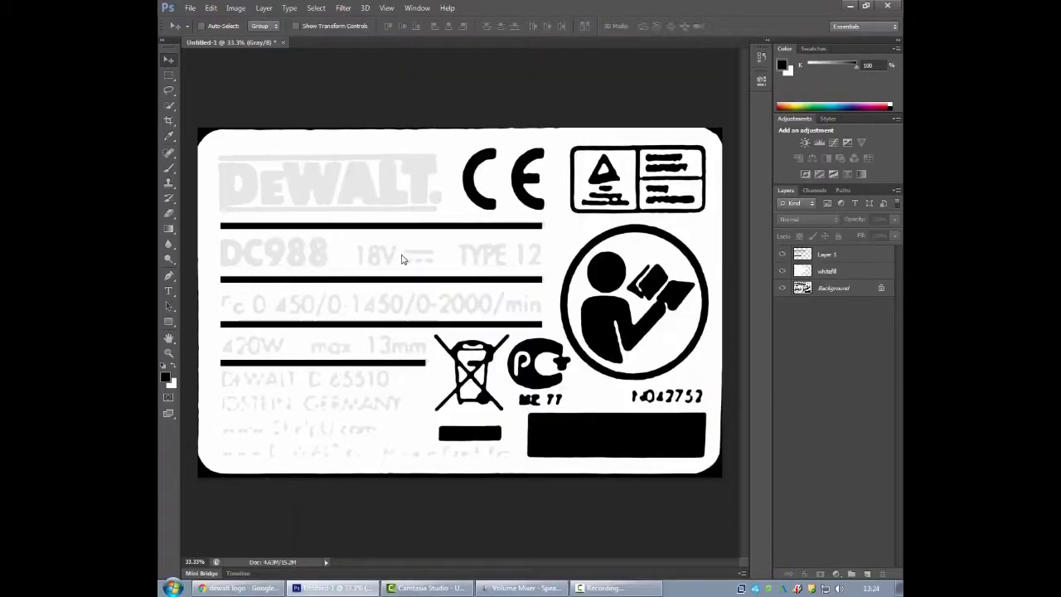
pyautogui.hotkey('ctrl', 'v')
pyautogui.hotkey('ctrl', 't')
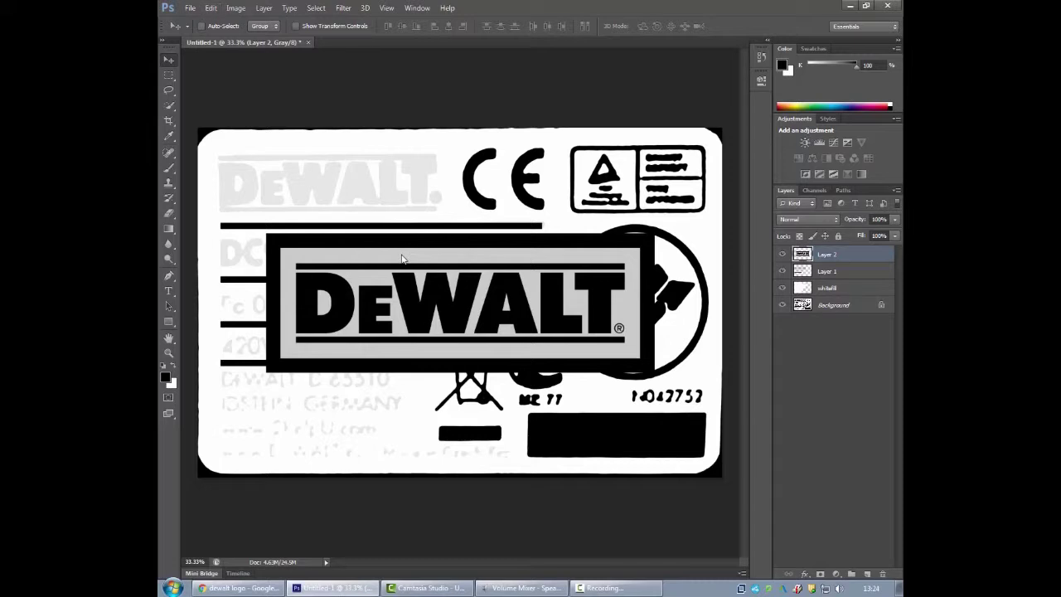
# Step: Select a rectangle just inside the pasted logo's black border, invert the selection, delete the surrounding border and deselect
pyautogui.press('p')
pyautogui.press('m')
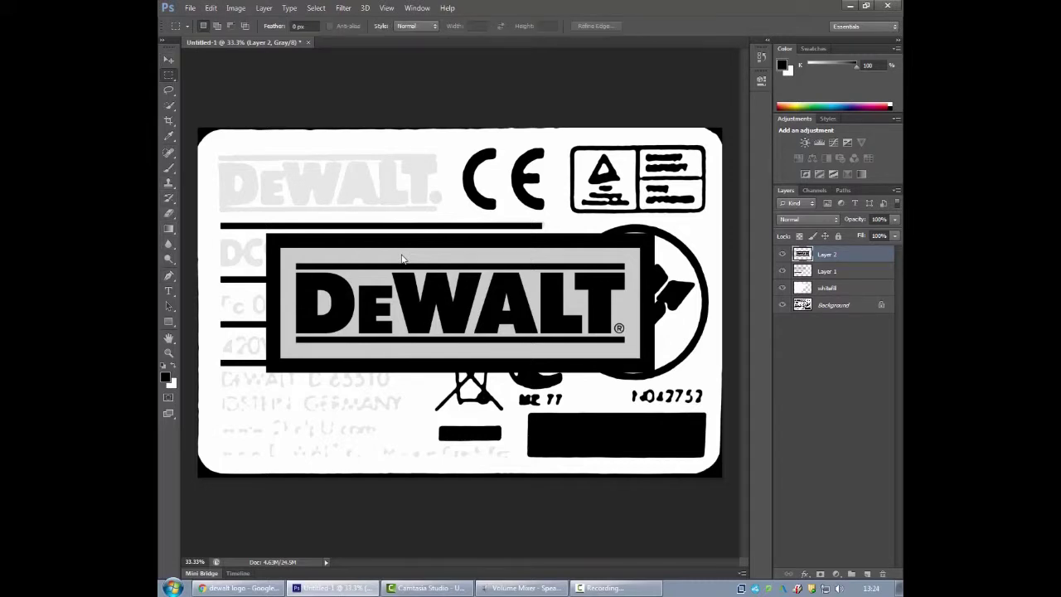
pyautogui.moveTo(287, 253); pyautogui.dragTo(639, 352)
pyautogui.hotkey('alt', 's')
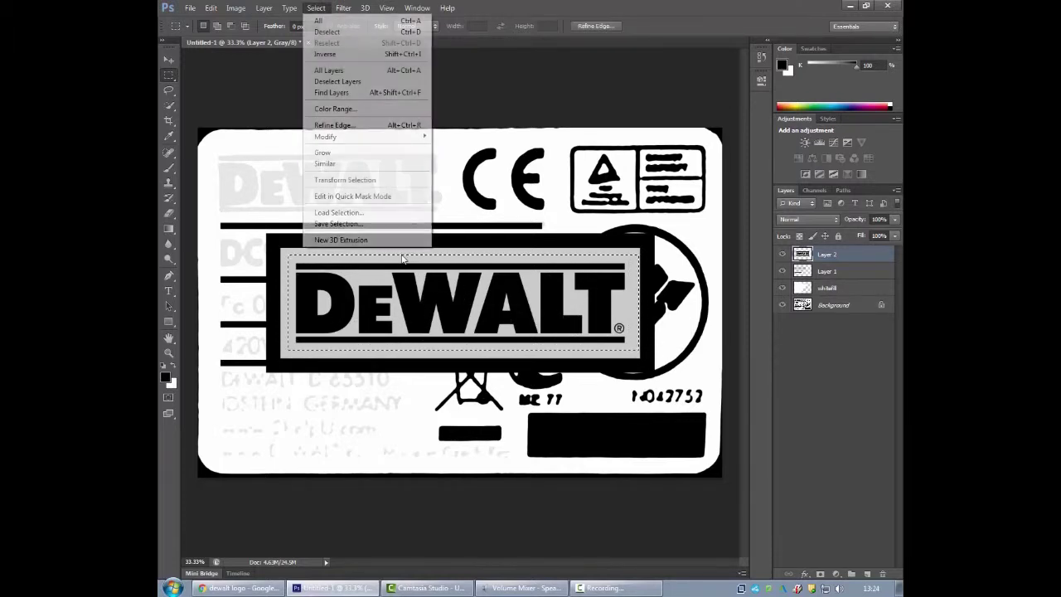
pyautogui.press('Down')
pyautogui.press('Down')
pyautogui.press('Down')
pyautogui.press('Down')
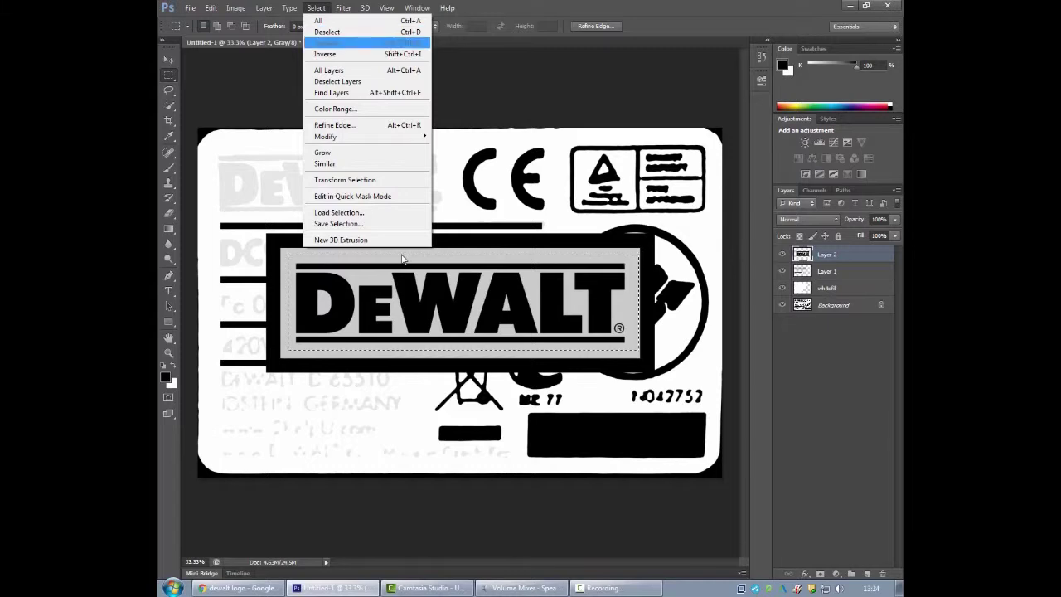
pyautogui.press('Return')
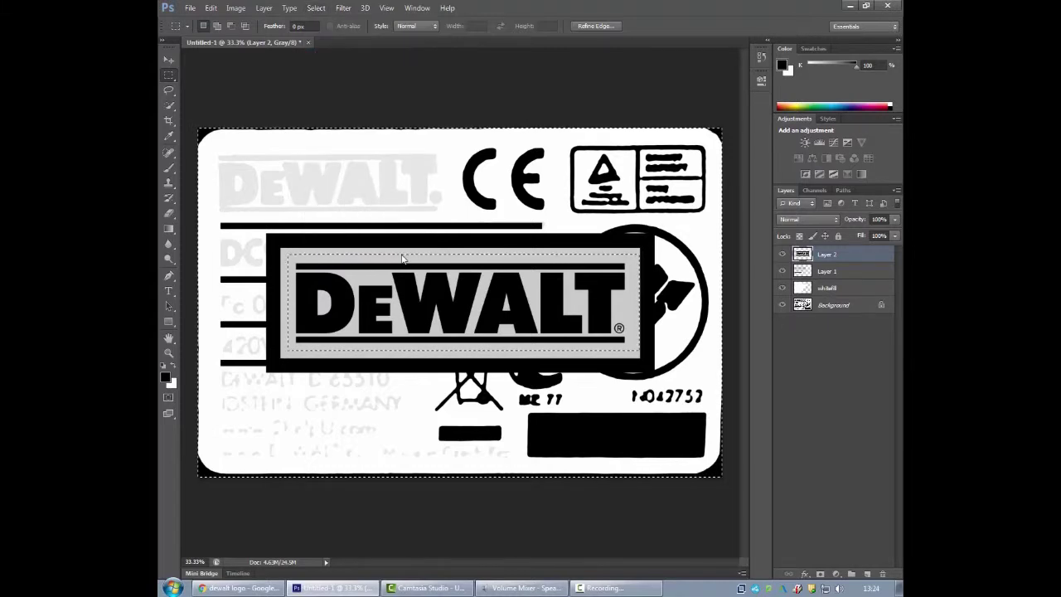
pyautogui.press('Delete')
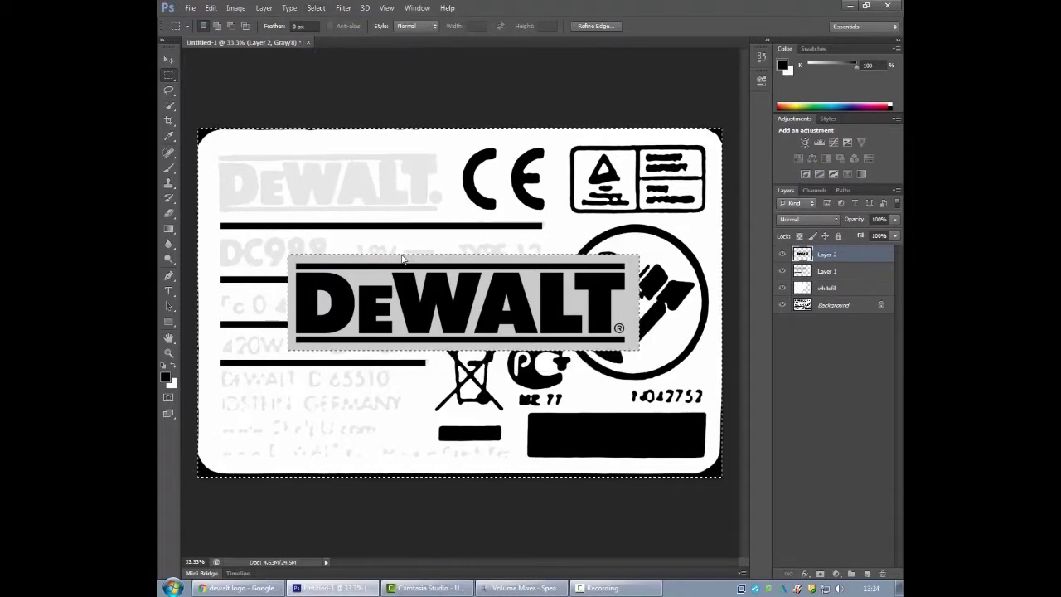
pyautogui.hotkey('ctrl', 'd')
# Step: Apply Brightness/Contrast to the logo layer with Use Legacy on, raising the contrast until the grey background turns white
pyautogui.hotkey('alt', 'i')
pyautogui.press('Down')
pyautogui.press('Down')
pyautogui.press('Up')
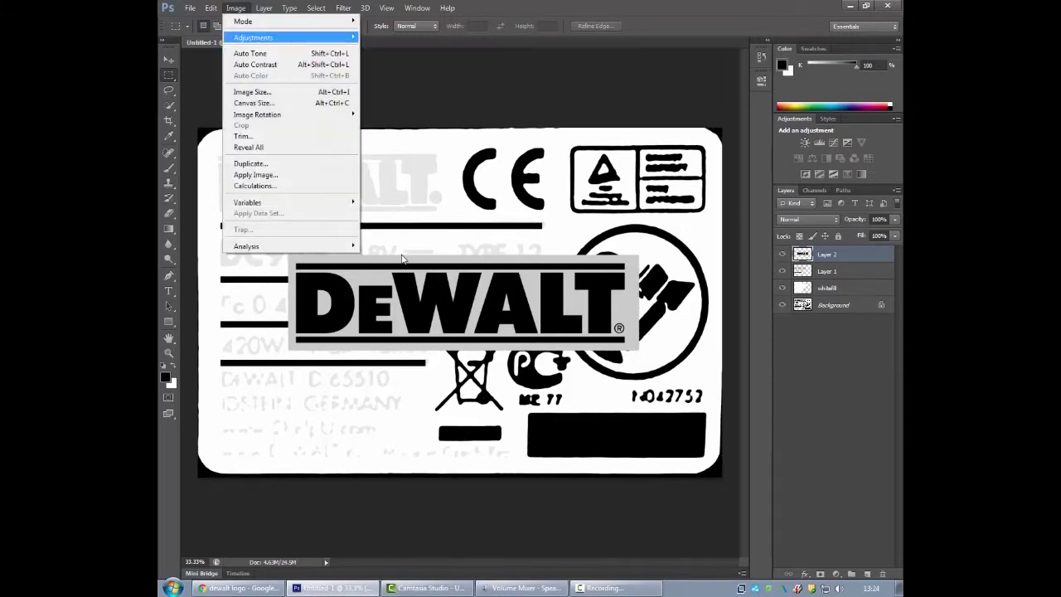
pyautogui.press('Right')
pyautogui.press('Return')
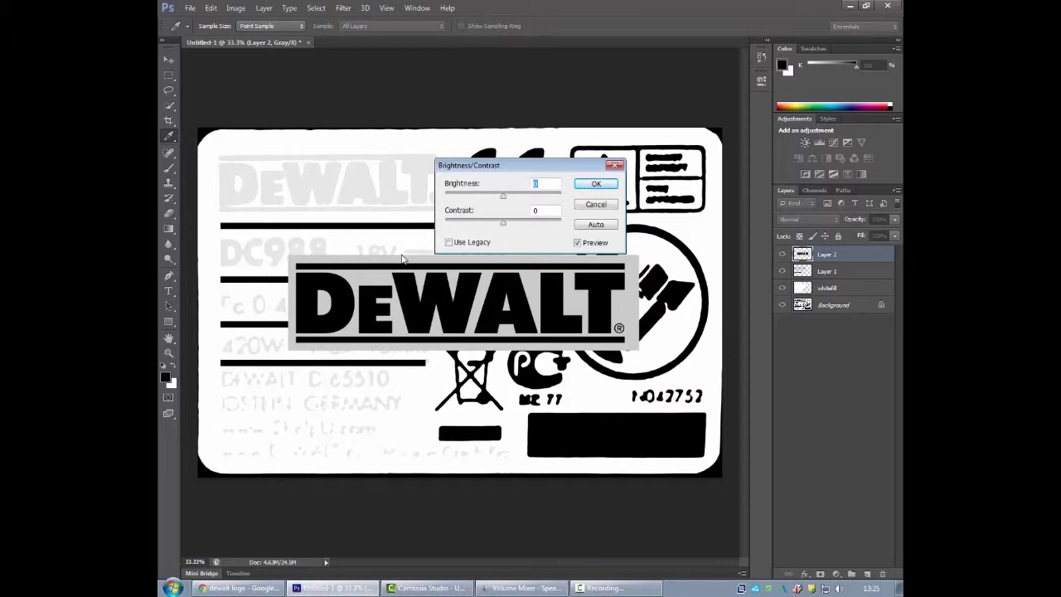
pyautogui.press('Tab')
pyautogui.hotkey('shift', 'Up')
pyautogui.hotkey('shift', 'Up')
pyautogui.hotkey('shift', 'Up')
pyautogui.hotkey('shift', 'Up')
pyautogui.hotkey('shift', 'Up')
pyautogui.hotkey('shift', 'Up')
pyautogui.hotkey('shift', 'Up')
pyautogui.hotkey('shift', 'Up')
pyautogui.hotkey('alt', 'l')
pyautogui.hotkey('shift', 'Up')
pyautogui.hotkey('shift', 'Up')
pyautogui.hotkey('shift', 'Up')
pyautogui.hotkey('shift', 'Up')
pyautogui.hotkey('shift', 'Up')
pyautogui.hotkey('shift', 'Up')
pyautogui.hotkey('shift', 'Up')
pyautogui.hotkey('shift', 'Up')
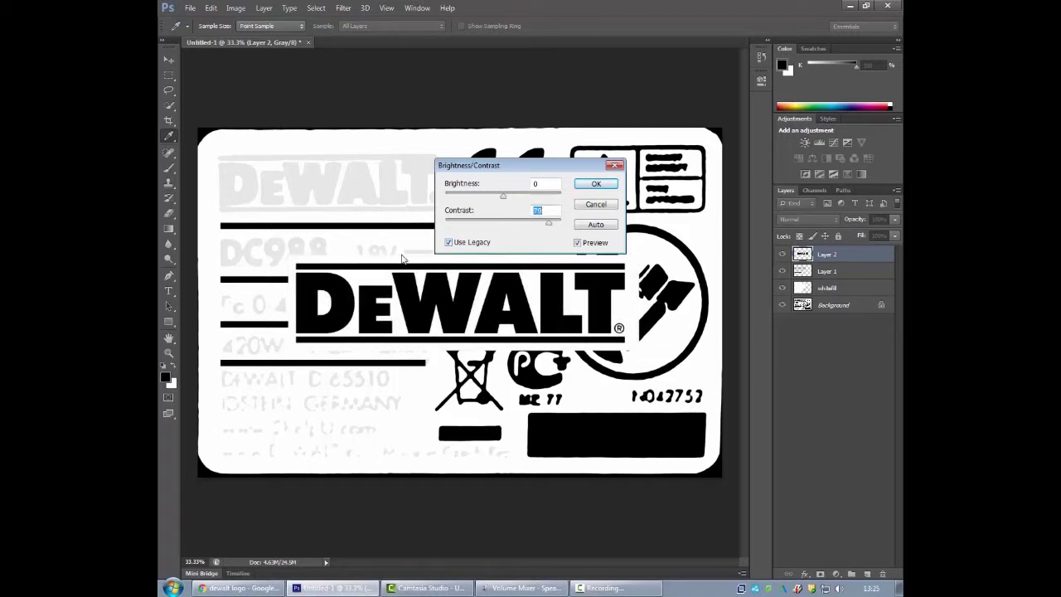
pyautogui.press('Return')
# Step: Scale the logo to about 67.7% and place it over the faint DEWALT lettering
pyautogui.press('m')
pyautogui.press('alt')
pyautogui.press('Right')
pyautogui.press('Down')
pyautogui.press('f')
pyautogui.press('Down')
pyautogui.press('Right')
pyautogui.press('Left')
pyautogui.press('Up')
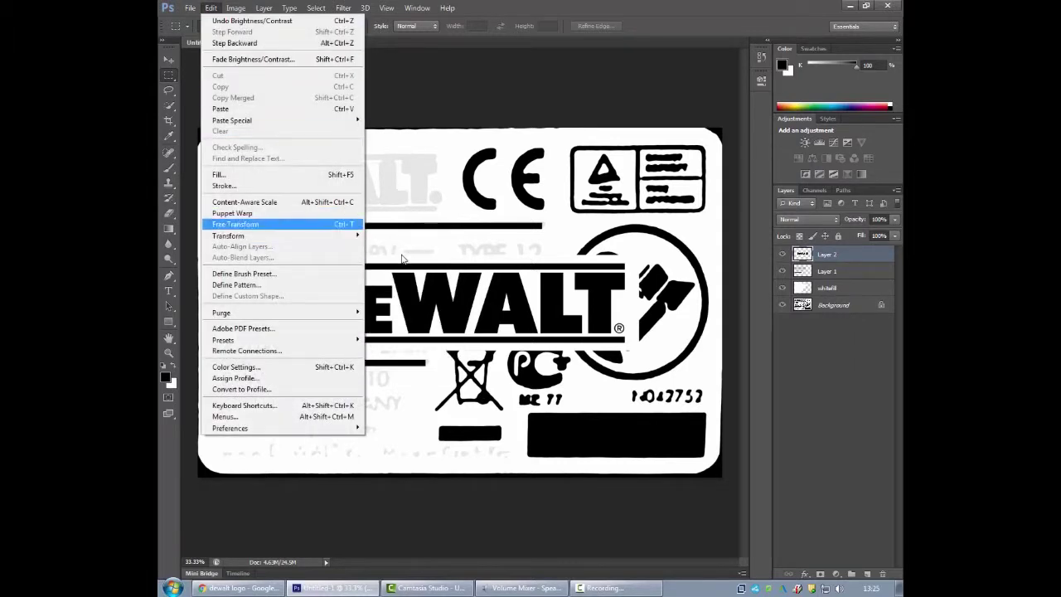
pyautogui.press('Down')
pyautogui.press('Right')
pyautogui.press('Down')
pyautogui.press('Return')
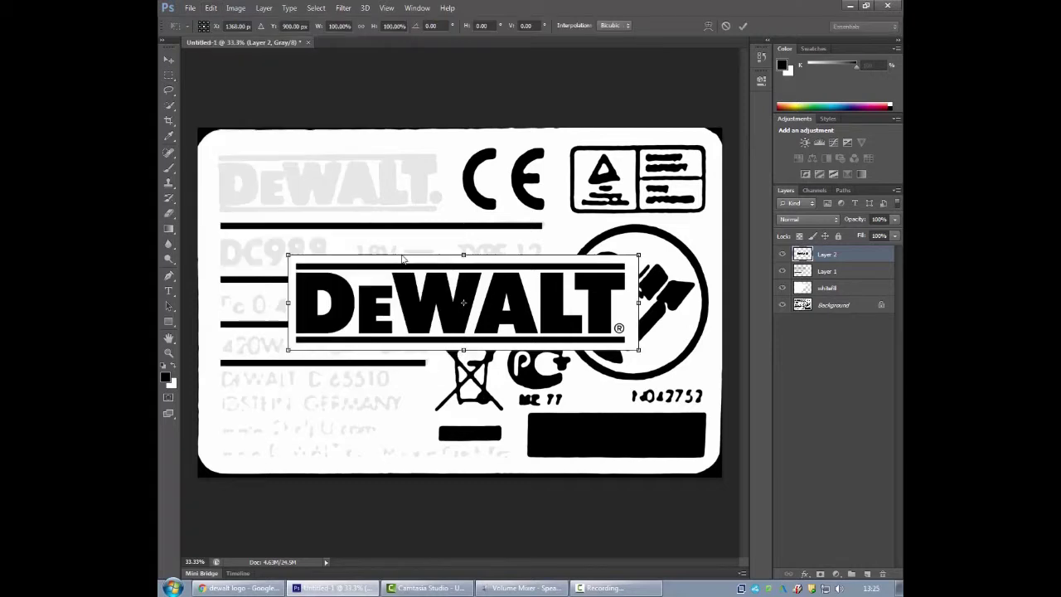
pyautogui.moveTo(639, 350); pyautogui.dragTo(450, 299)
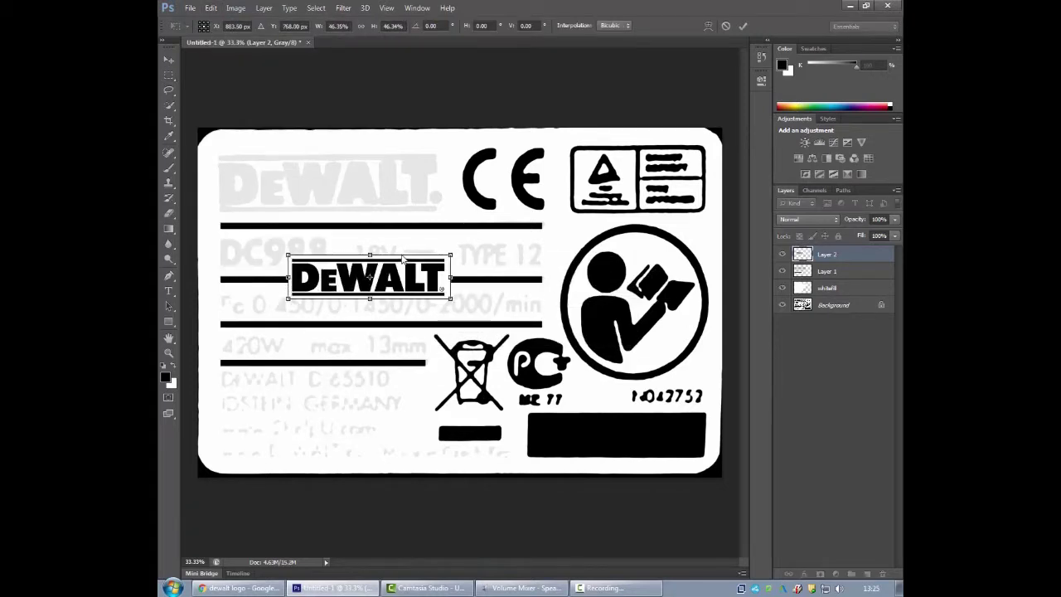
pyautogui.moveTo(401, 259); pyautogui.dragTo(330, 155)
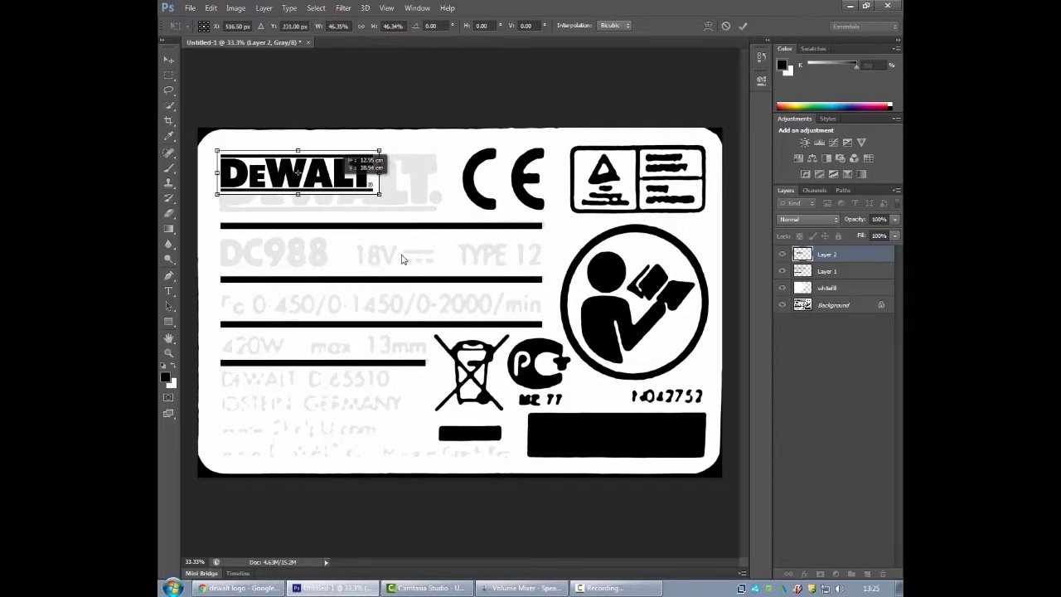
pyautogui.moveTo(380, 192); pyautogui.dragTo(453, 213)
pyautogui.moveTo(335, 181); pyautogui.dragTo(328, 184)
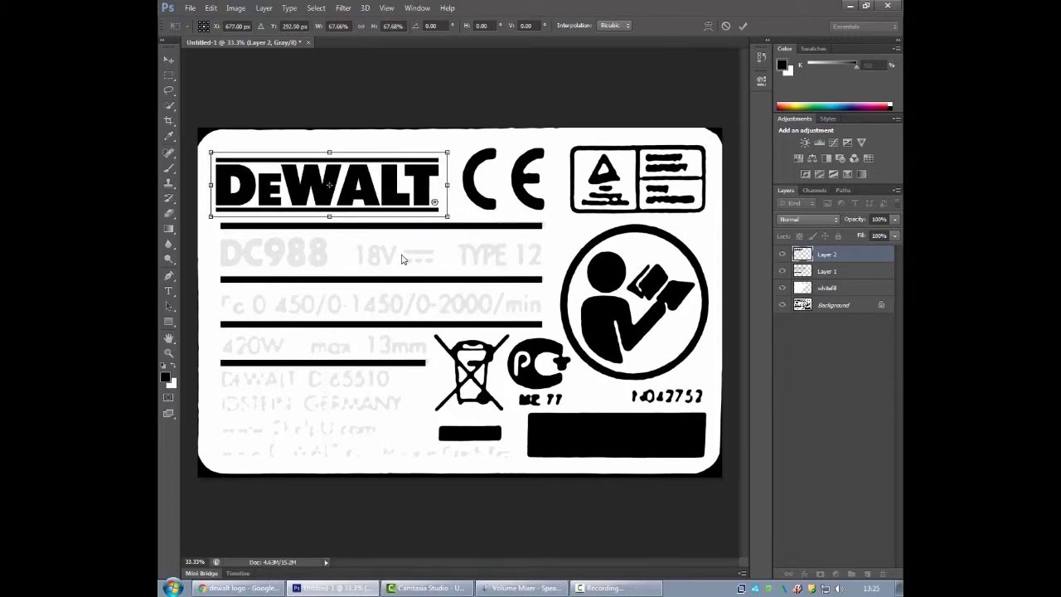
# Step: Nudge the logo right and up so it lines up with the divider lines' left end, and commit the transform
pyautogui.press('Right')
pyautogui.press('Right')
pyautogui.press('Right')
pyautogui.press('Right')
pyautogui.press('Right')
pyautogui.press('Right')
pyautogui.press('Right')
pyautogui.press('Right')
pyautogui.press('Right')
pyautogui.press('Right')
pyautogui.press('Right')
pyautogui.press('Right')
pyautogui.press('Right')
pyautogui.press('Right')
pyautogui.press('Right')
pyautogui.press('Right')
pyautogui.press('Right')
pyautogui.press('Right')
pyautogui.press('Right')
pyautogui.press('Right')
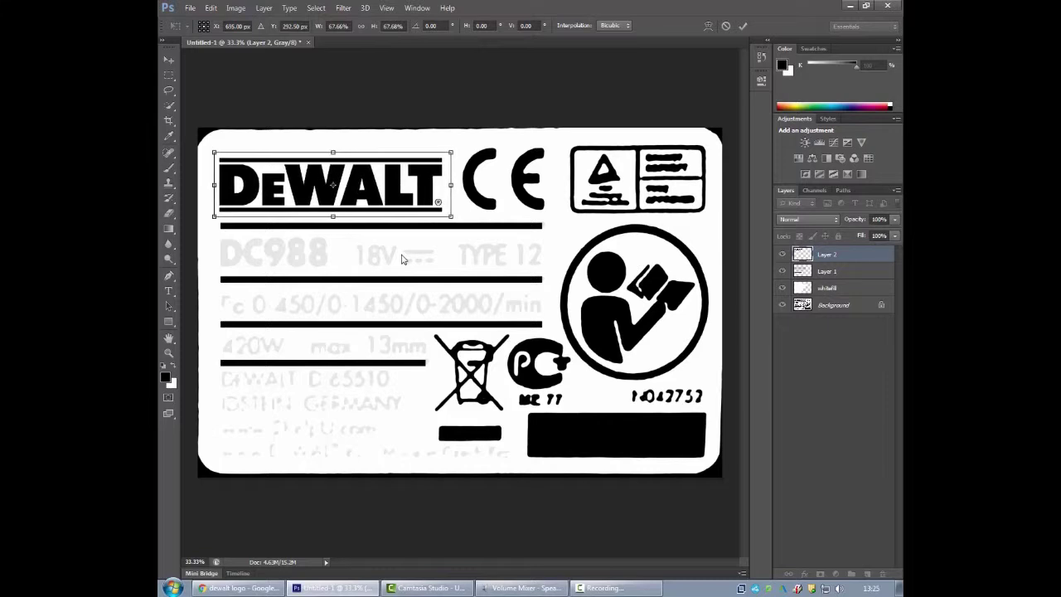
pyautogui.press('Right')
pyautogui.press('Right')
pyautogui.press('Right')
pyautogui.press('Up')
pyautogui.press('Up')
pyautogui.press('Up')
pyautogui.press('Up')
pyautogui.press('Up')
pyautogui.press('Up')
pyautogui.press('Up')
pyautogui.press('Up')
pyautogui.press('Up')
pyautogui.press('Up')
pyautogui.press('Up')
pyautogui.press('Up')
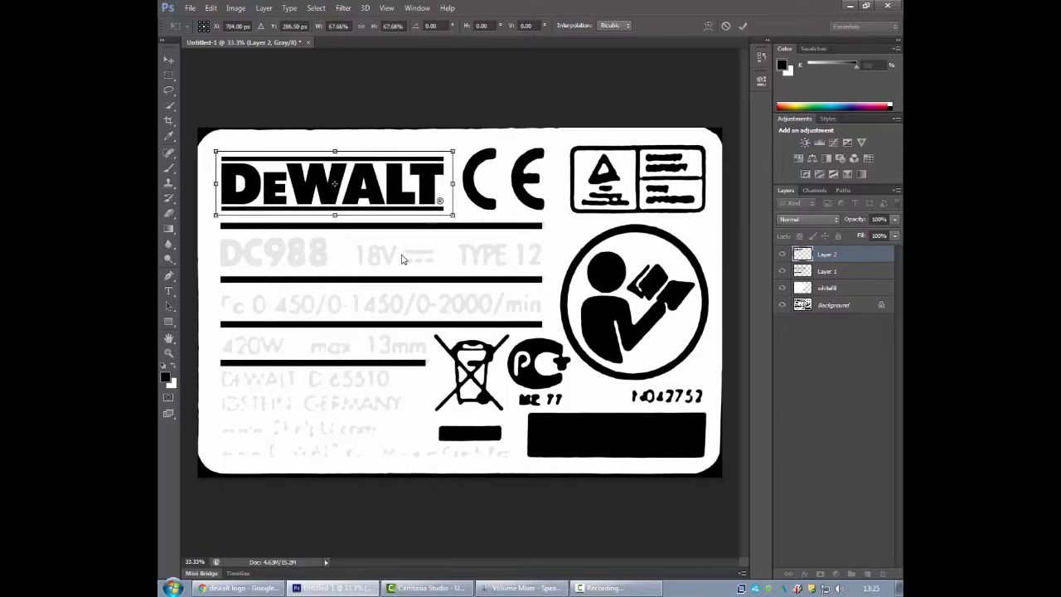
pyautogui.press('Up')
pyautogui.press('Up')
pyautogui.press('Up')
pyautogui.press('Return')
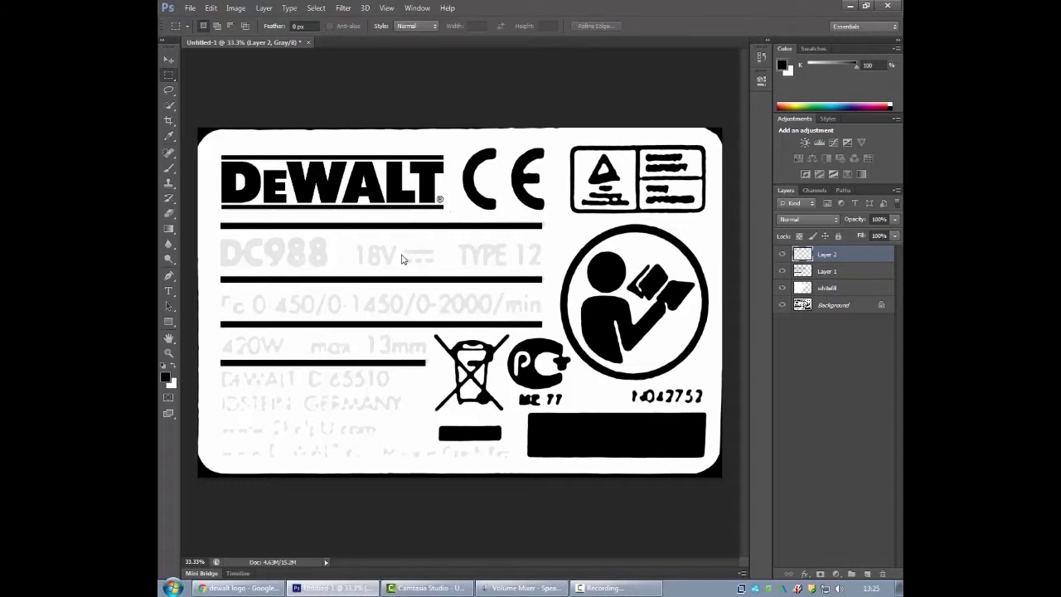
pyautogui.hotkey('shift', '+')
pyautogui.hotkey('shift', '-')
pyautogui.hotkey('shift', '+')
pyautogui.hotkey('shift', '-')
pyautogui.hotkey('shift', '+')
pyautogui.hotkey('shift', '-')
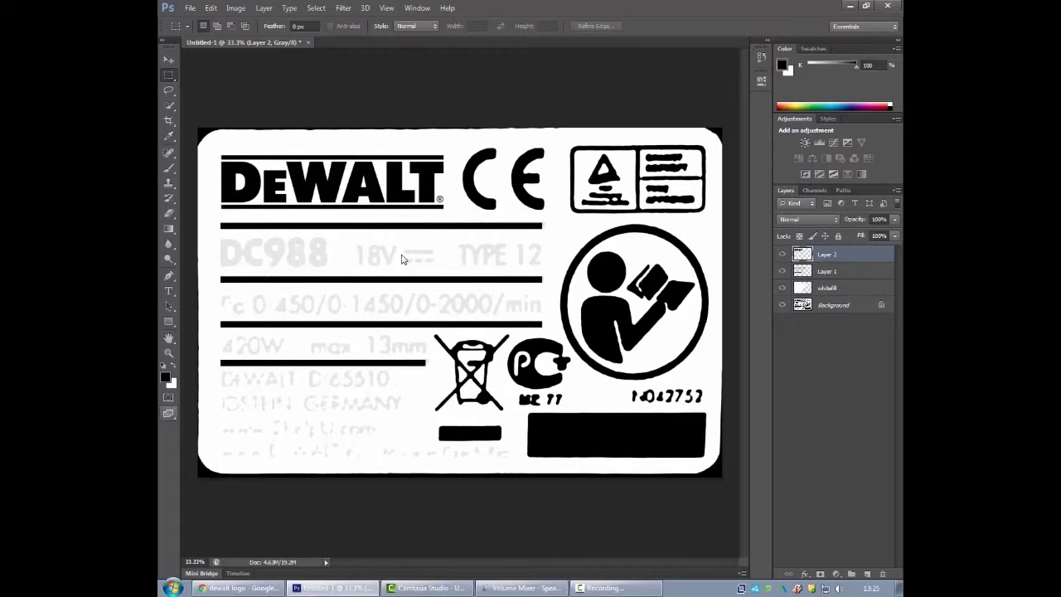
# Step: Start a text line at the beginning of the faint DC988 lettering and set its font to Arial
pyautogui.press('t')
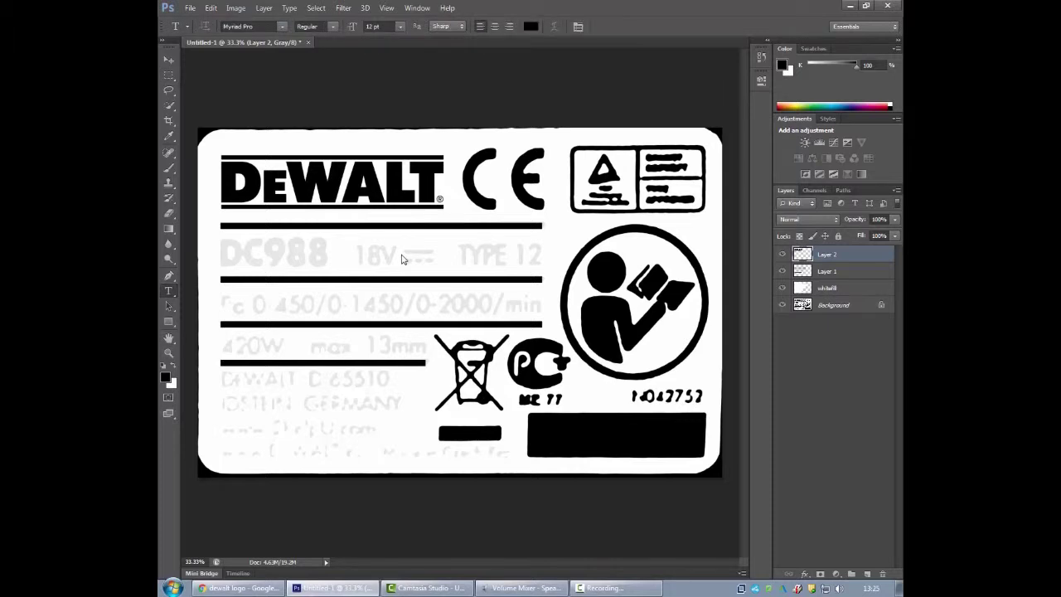
pyautogui.click(221, 260)
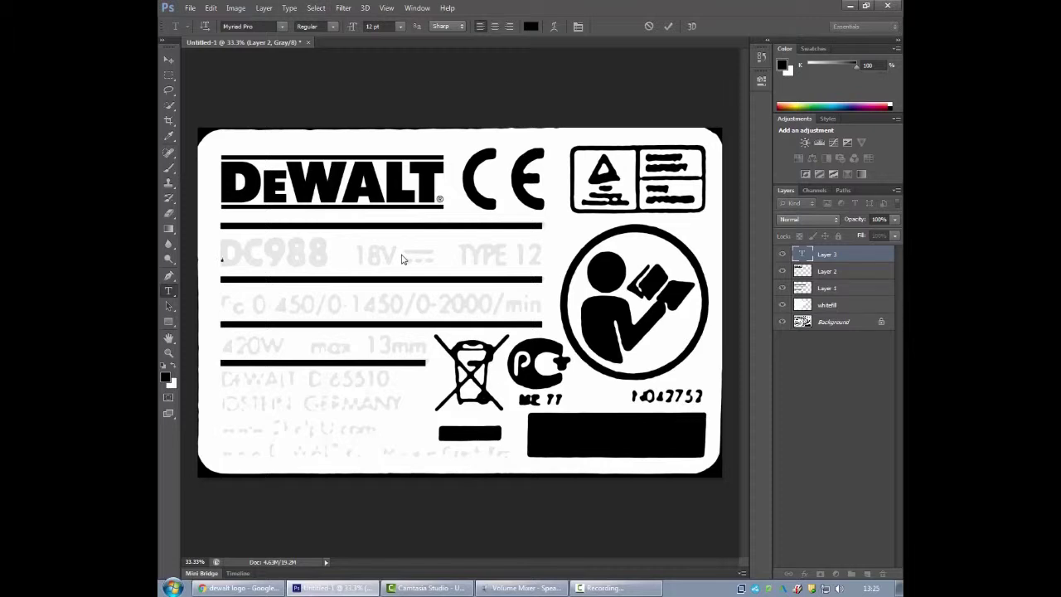
pyautogui.click(283, 26)
pyautogui.scroll(-10, 401, 259)
pyautogui.scroll(10, 401, 259)
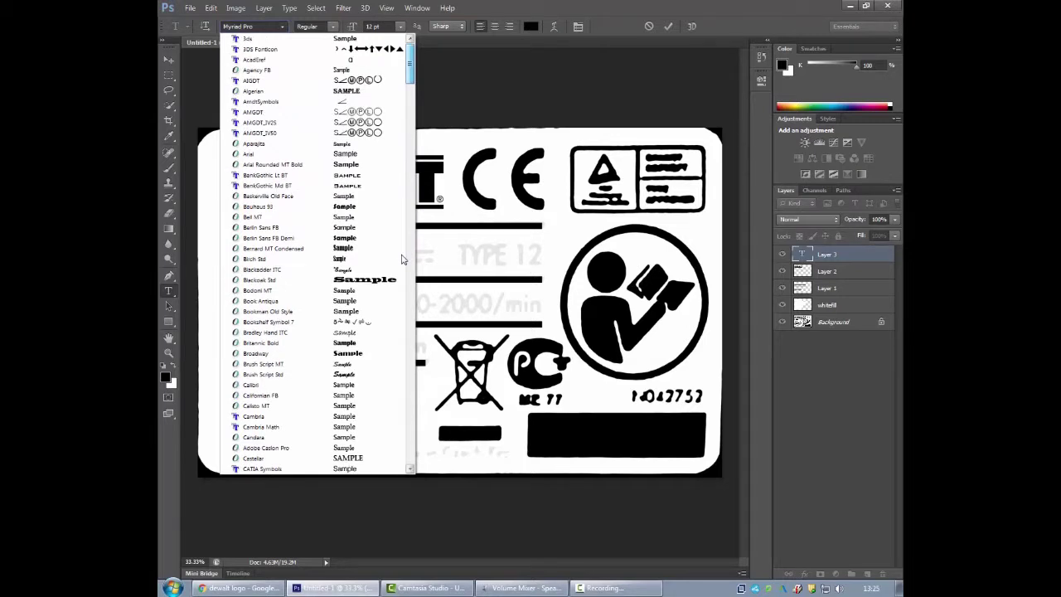
pyautogui.write('Arial')
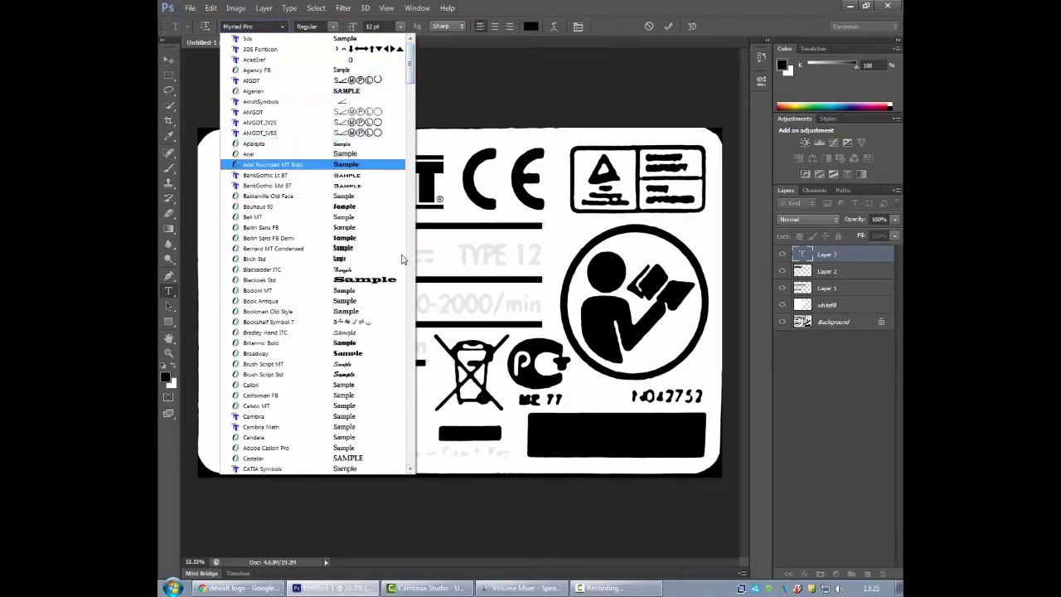
pyautogui.press('Return')
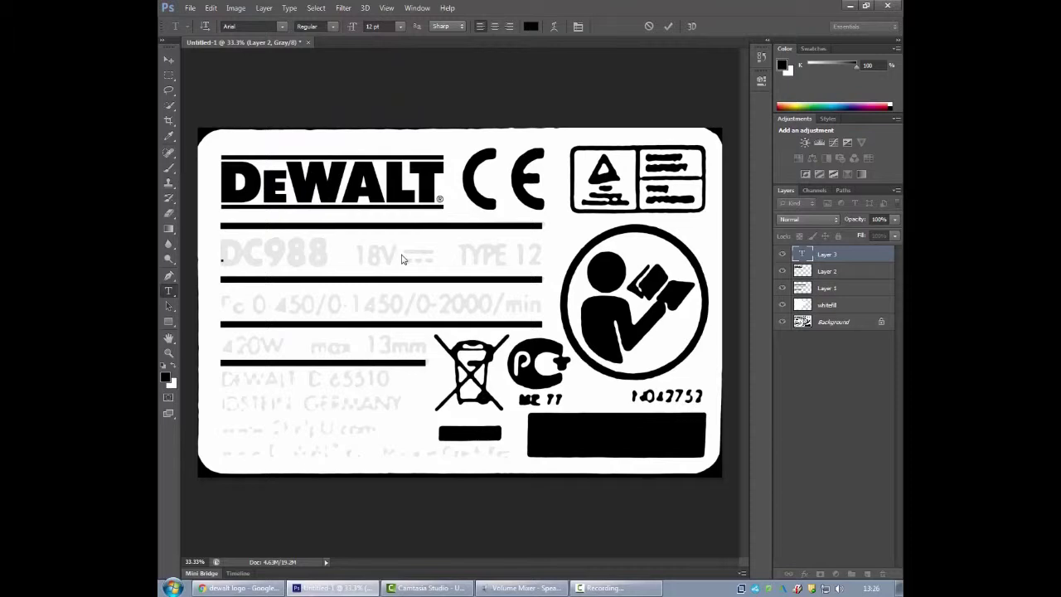
# Step: Set the new text line to Bold at 72 pt and enter DC725 over the faint DC988 lettering
pyautogui.press('Tab')
pyautogui.hotkey('alt', 'Down')
pyautogui.press('Down')
pyautogui.press('Down')
pyautogui.press('Up')
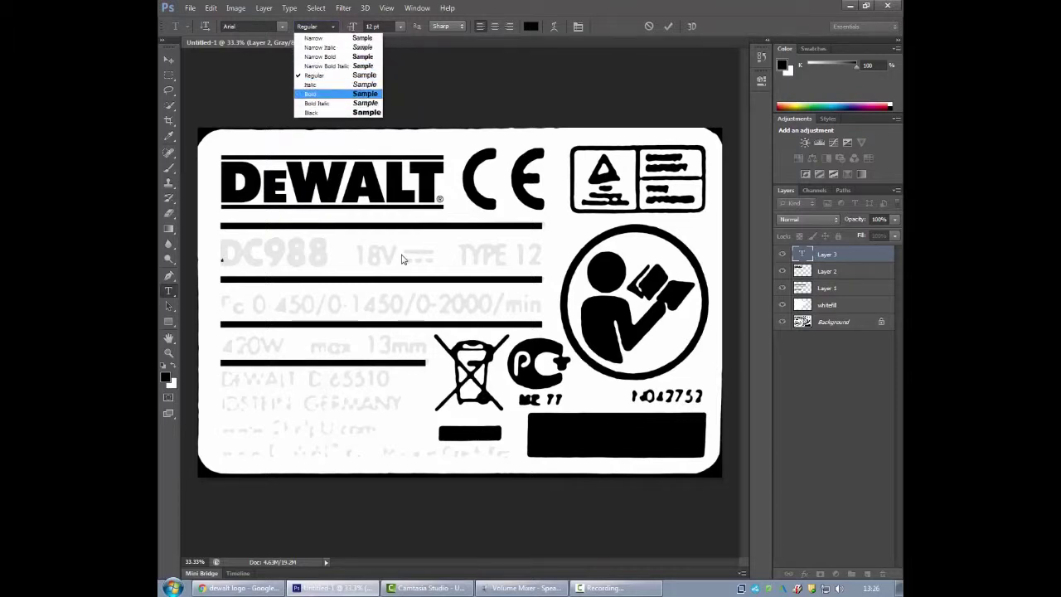
pyautogui.press('Return')
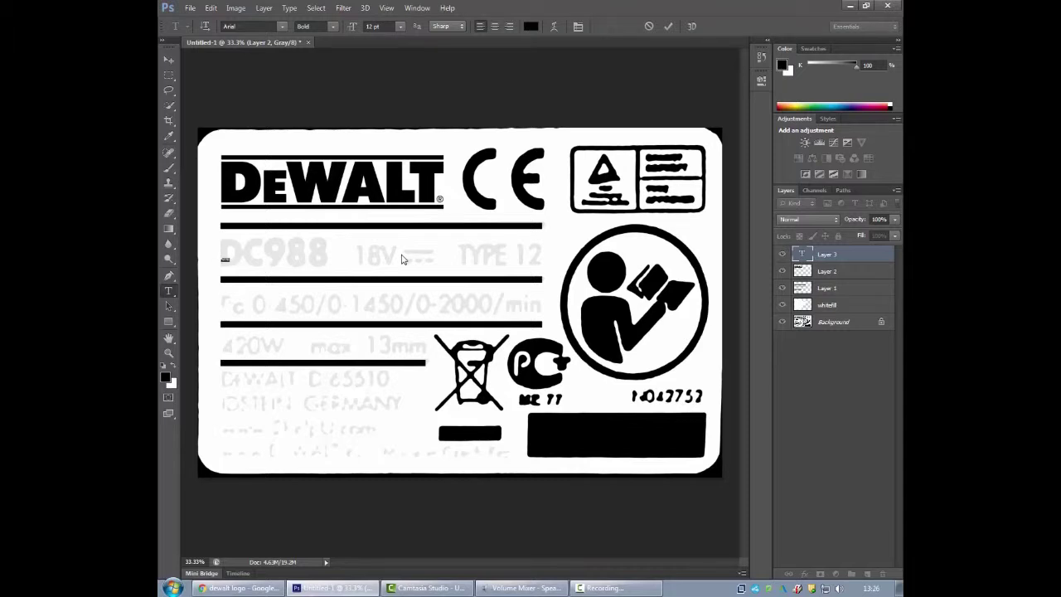
pyautogui.click(400, 25)
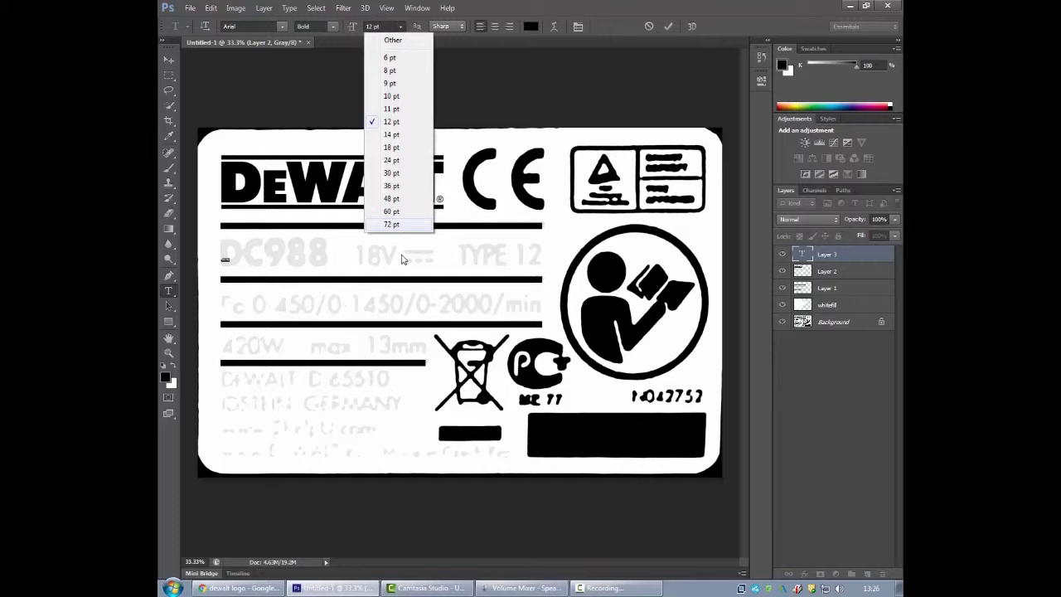
pyautogui.click(390, 229)
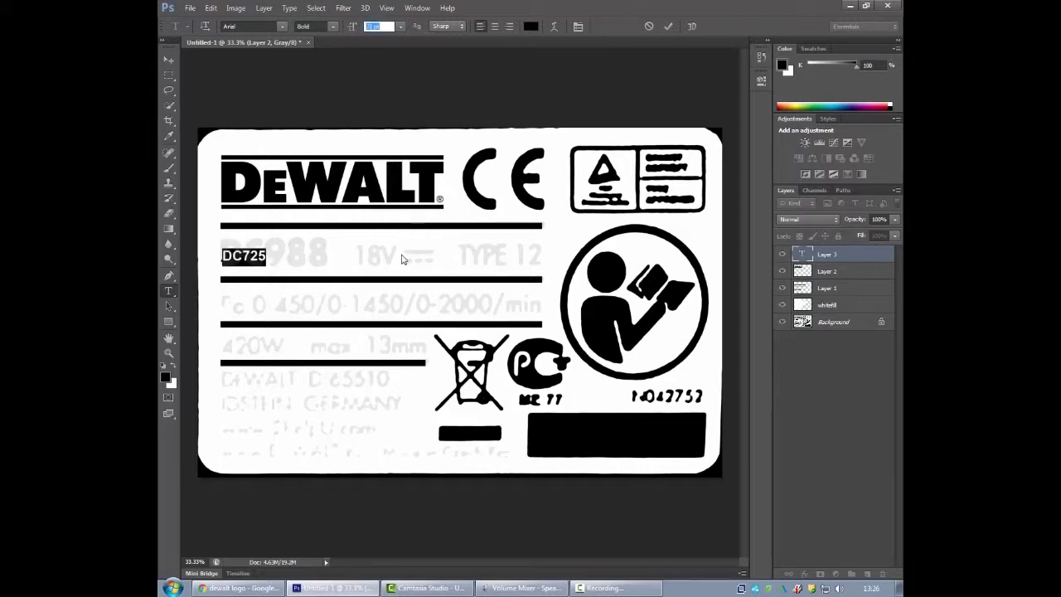
# Step: Enlarge the DC725 lettering, trying 150 pt and 165 pt before setting its size to 180 pt
pyautogui.write('150')
pyautogui.press('Return')
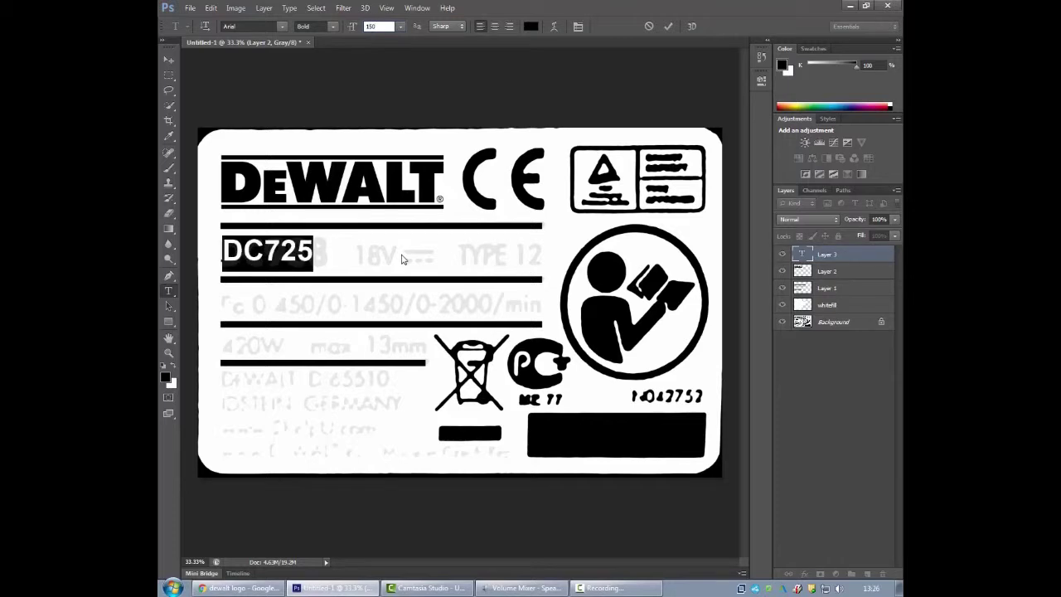
pyautogui.write('180')
pyautogui.press('Return')
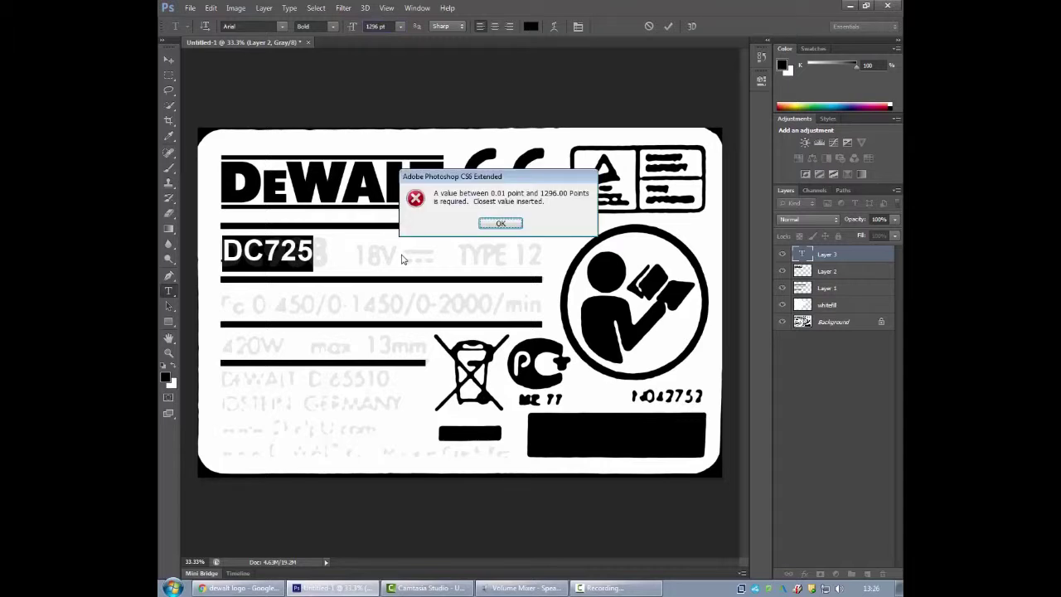
pyautogui.press('Return')
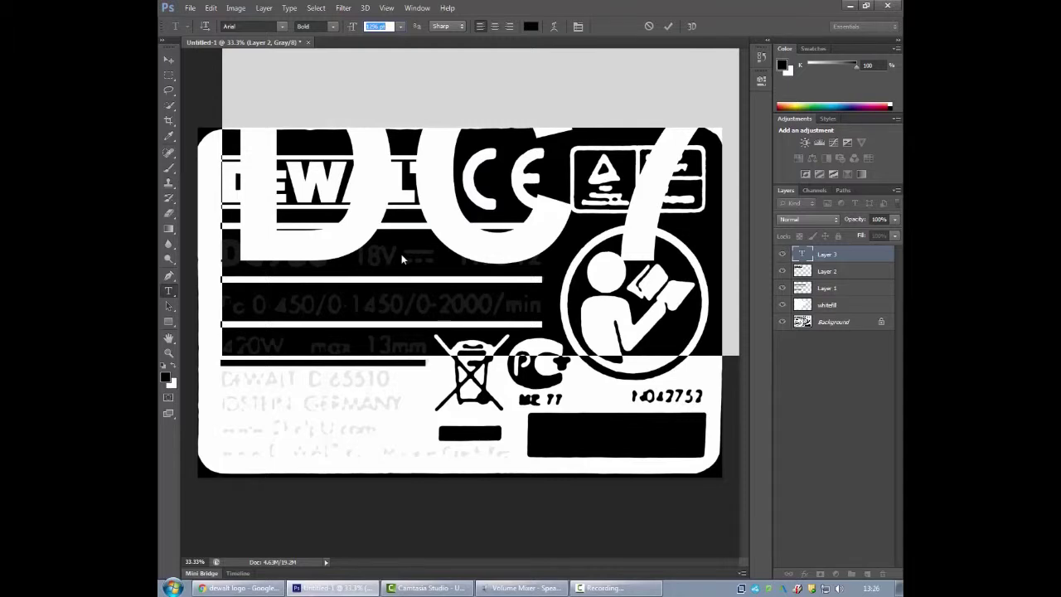
pyautogui.write('165')
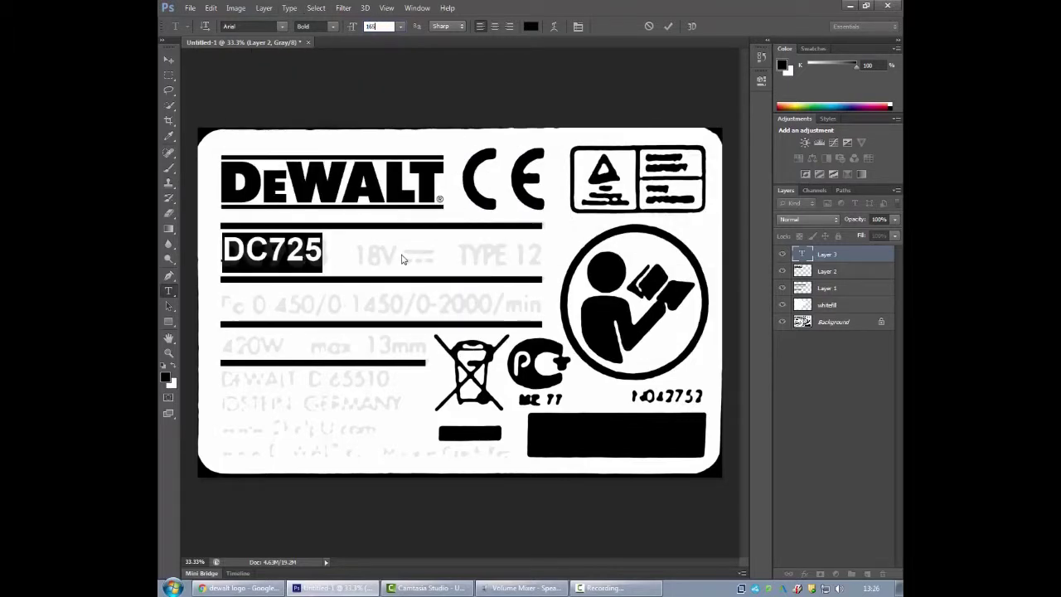
pyautogui.press('Return')
pyautogui.write('180')
pyautogui.press('Return')
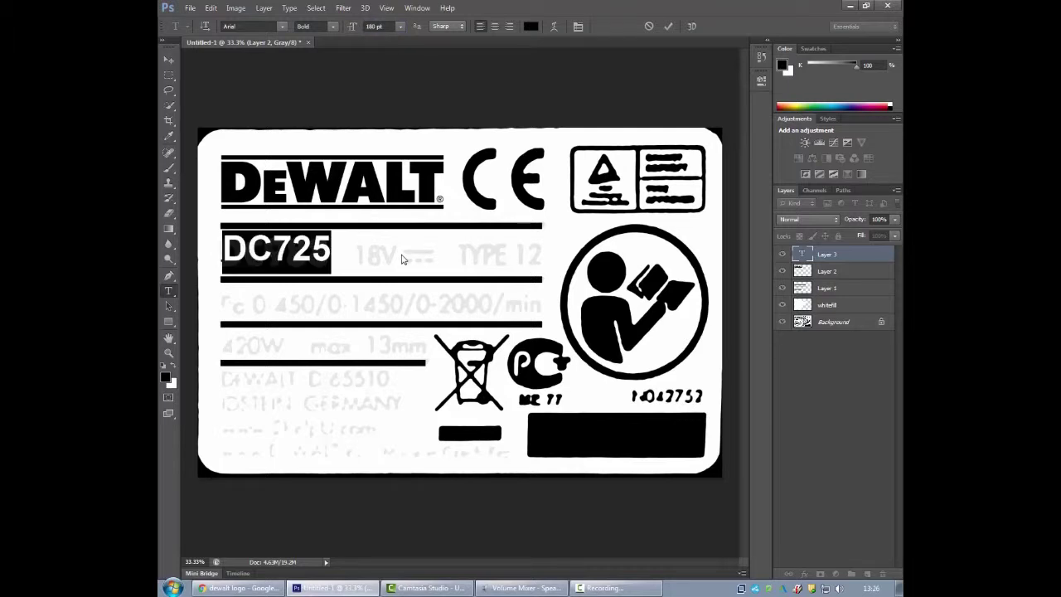
# Step: Change the DC725 lettering's font style to Black and commit the text
pyautogui.hotkey('alt', 'Down')
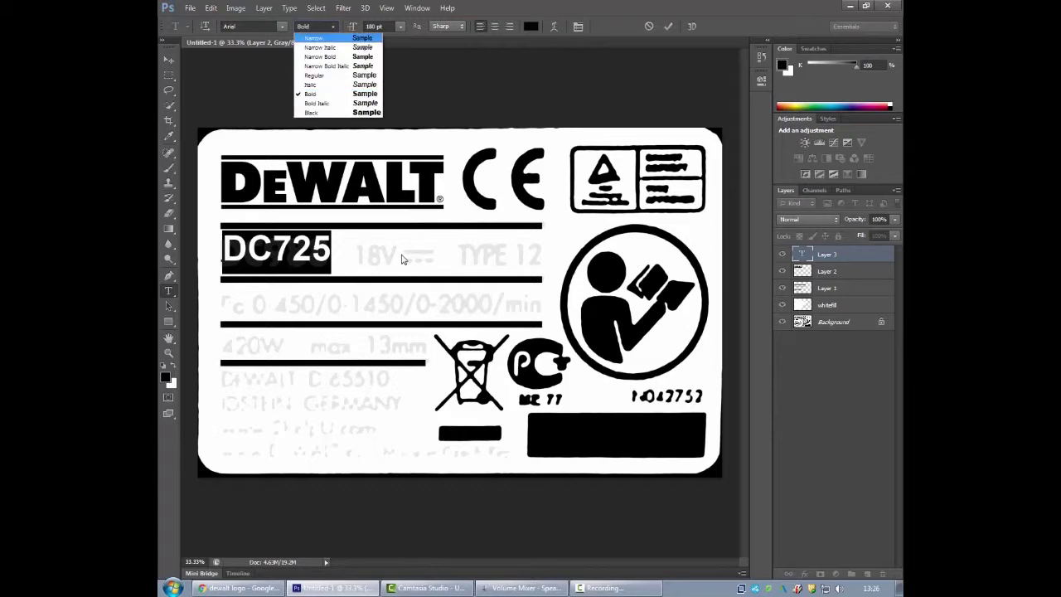
pyautogui.press('Return')
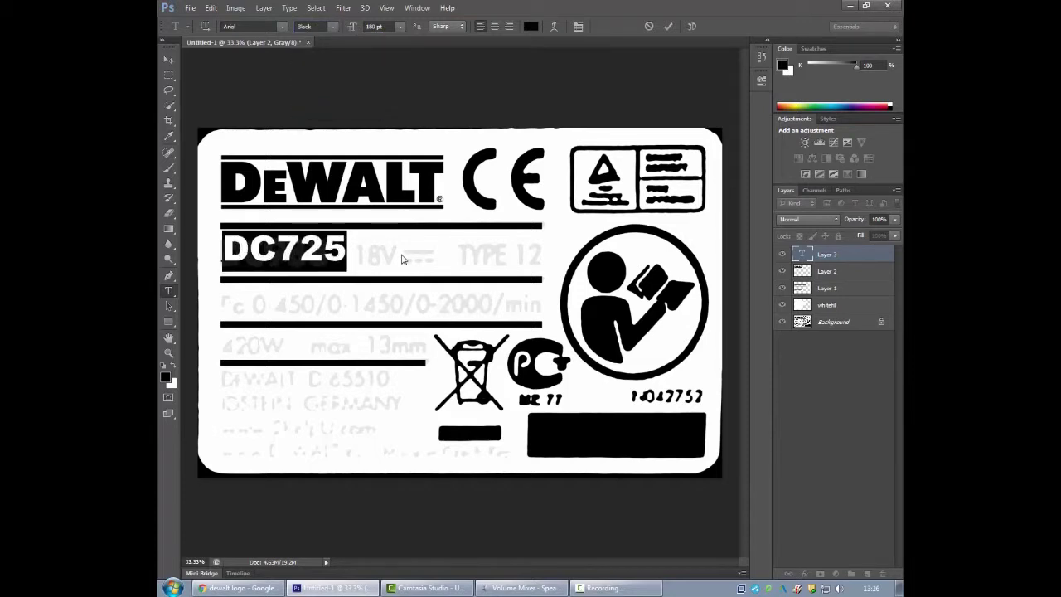
pyautogui.hotkey('ctrl', 'Return')
# Step: Nudge the DC725 text left and down so it starts at the divider lines' left end and sits centred between them
pyautogui.press('v')
pyautogui.press('Left')
pyautogui.press('Left')
pyautogui.press('Left')
pyautogui.press('Left')
pyautogui.press('Left')
pyautogui.press('Down')
pyautogui.press('Down')
pyautogui.press('Down')
pyautogui.press('b')
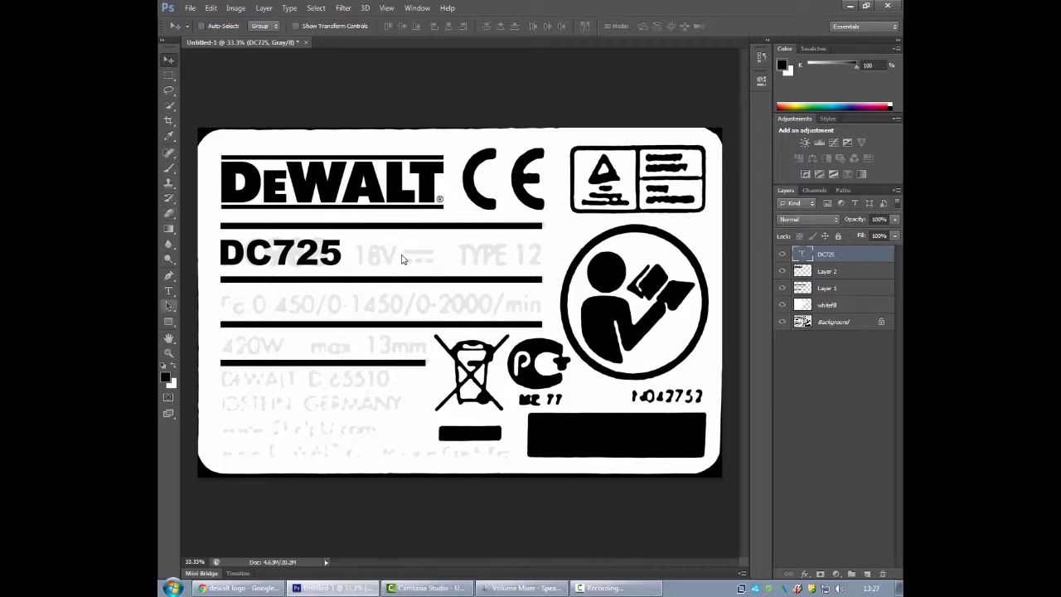
# Step: Add a separate TYPE 10 text in Arial Bold at 180 pt on the DC725 row and commit it
pyautogui.press('t')
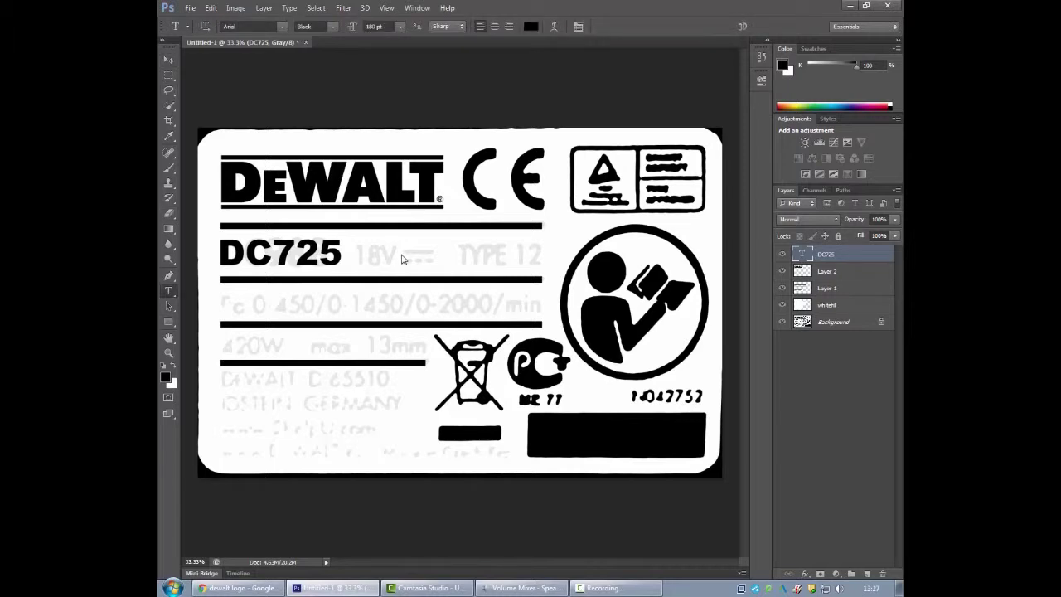
pyautogui.click(401, 259)
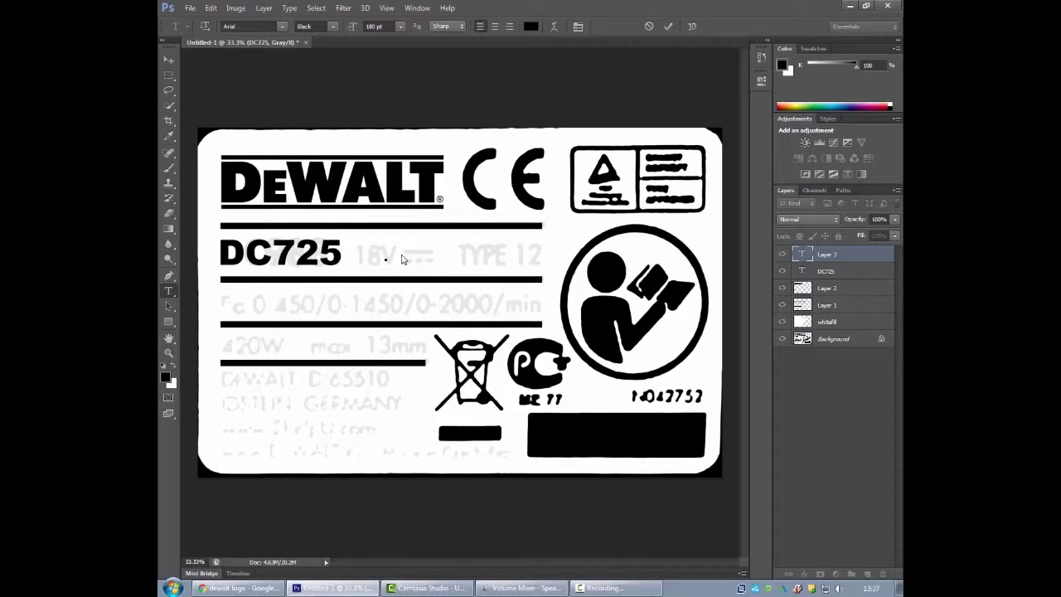
pyautogui.click(315, 26)
pyautogui.click(315, 93)
pyautogui.write('YPE 10')
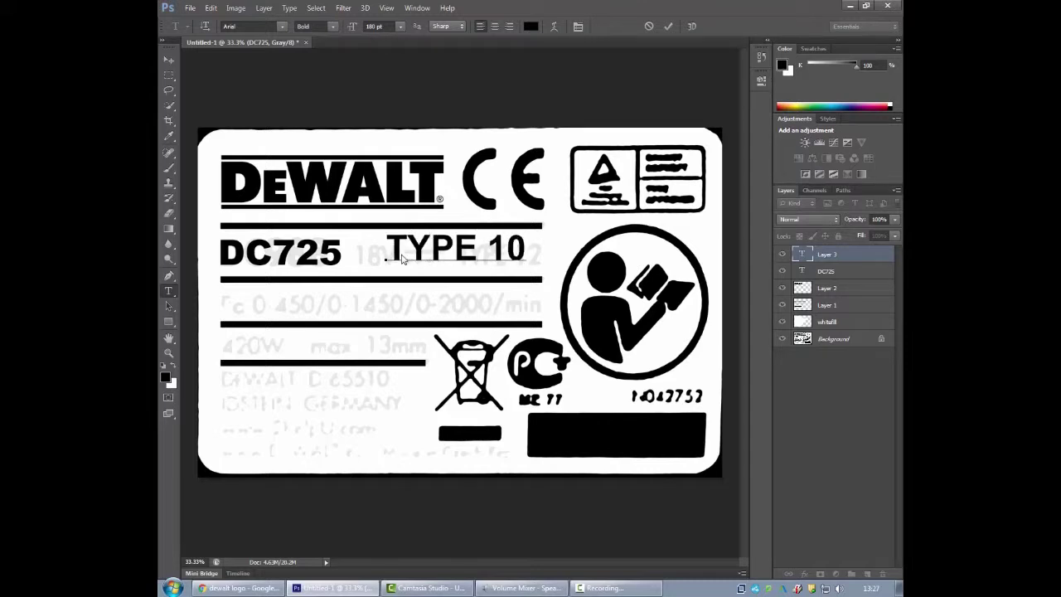
pyautogui.hotkey('ctrl', 'Return')
# Step: Move the TYPE 10 text right and down so it ends at the divider lines' right end, level with DC725
pyautogui.press('v')
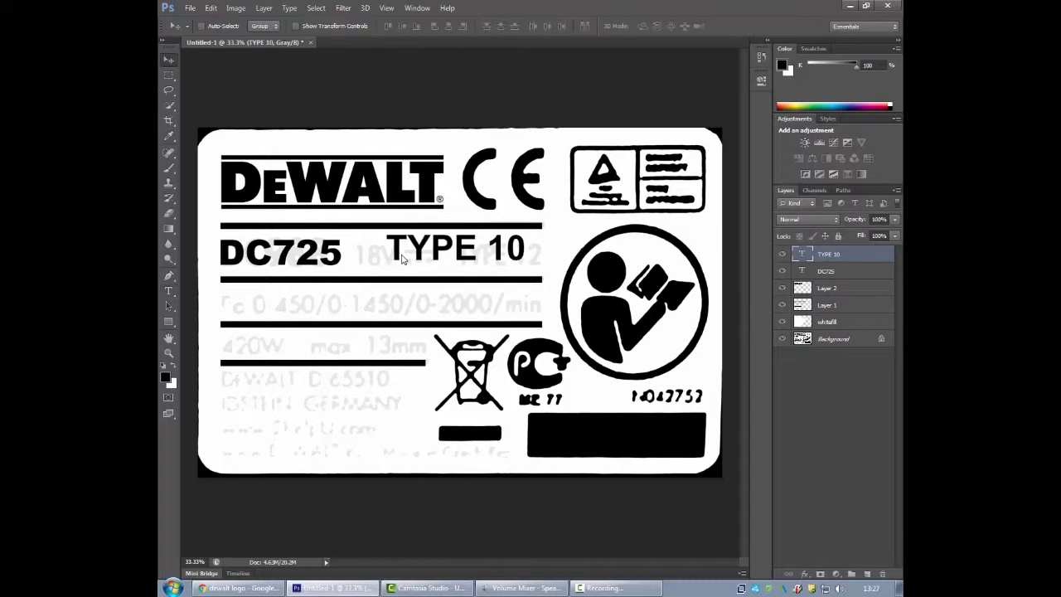
pyautogui.hotkey('shift', 'Right')
pyautogui.hotkey('shift', 'Right')
pyautogui.hotkey('shift', 'Right')
pyautogui.hotkey('shift', 'Right')
pyautogui.hotkey('shift', 'Right')
pyautogui.hotkey('shift', 'Right')
pyautogui.hotkey('shift', 'Down')
pyautogui.hotkey('shift', 'Down')
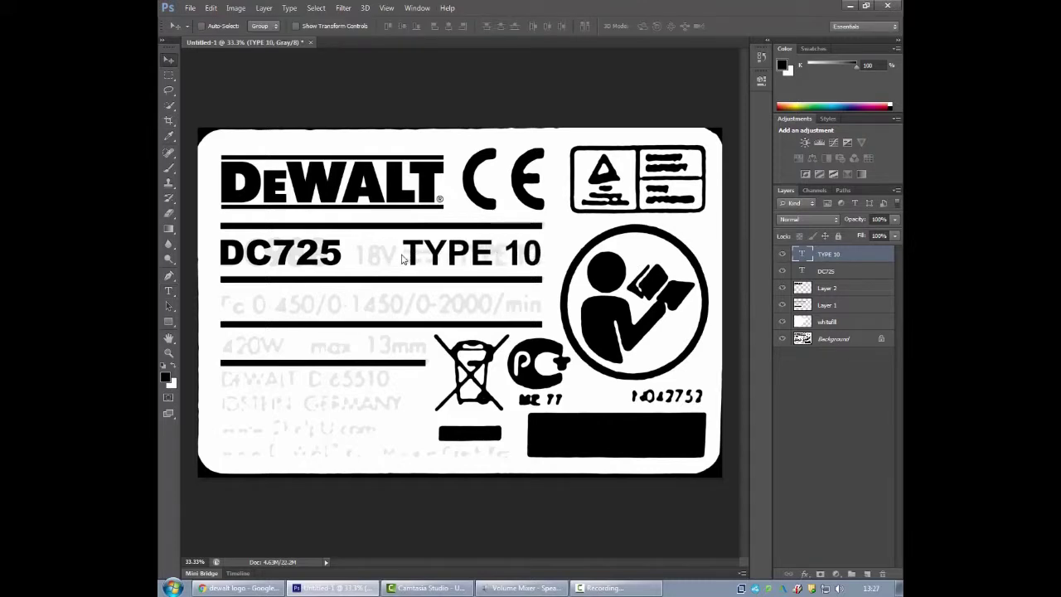
# Step: Duplicate the TYPE 10 text to the start of the row below and scale the copy to about 73%
pyautogui.moveTo(484, 225); pyautogui.dragTo(303, 278)
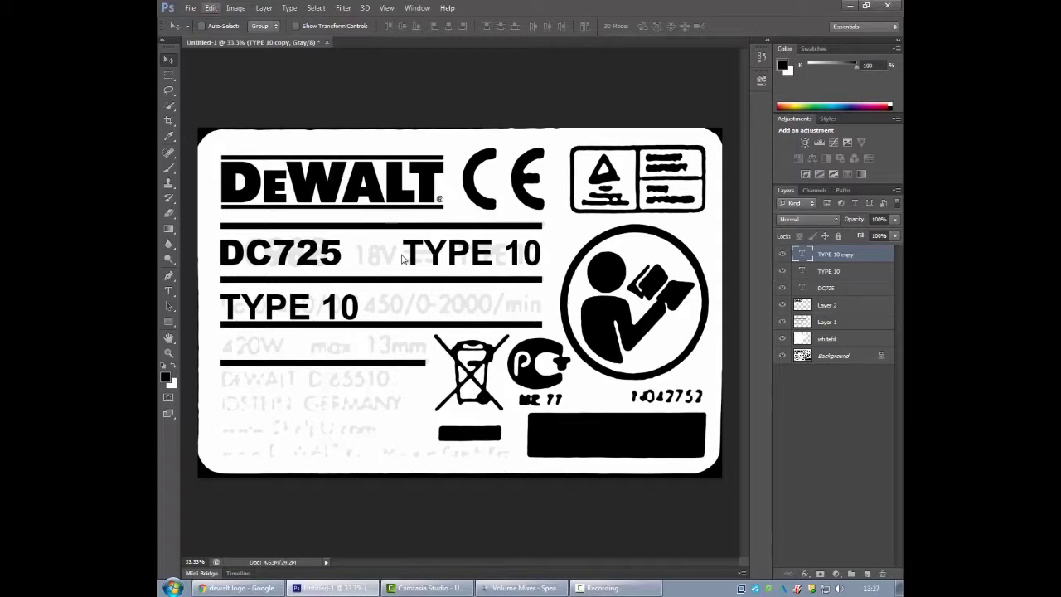
pyautogui.click(211, 7)
pyautogui.moveTo(248, 235)
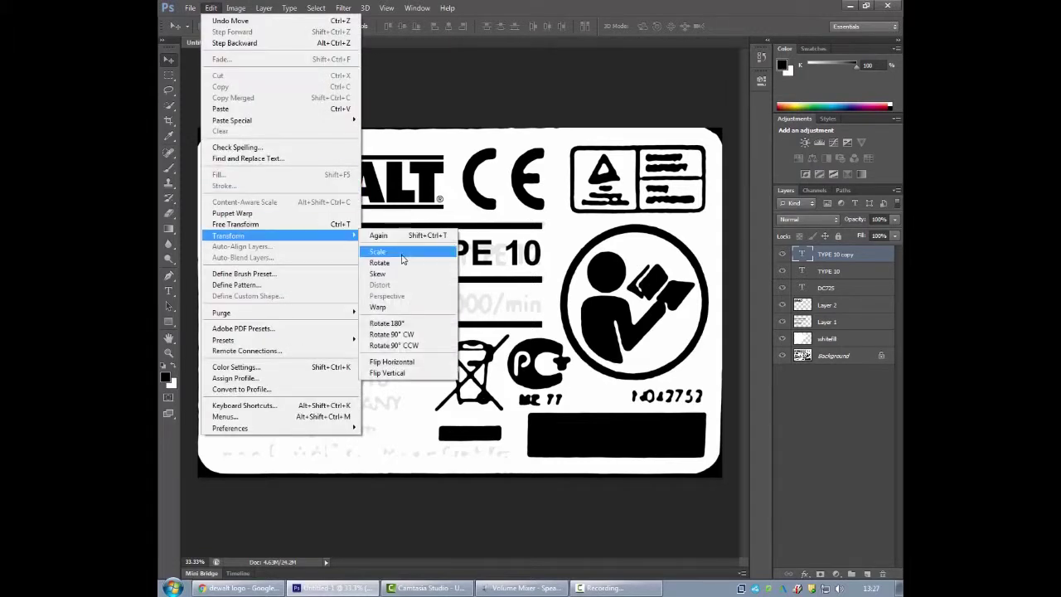
pyautogui.click(401, 255)
pyautogui.moveTo(359, 332); pyautogui.dragTo(322, 318)
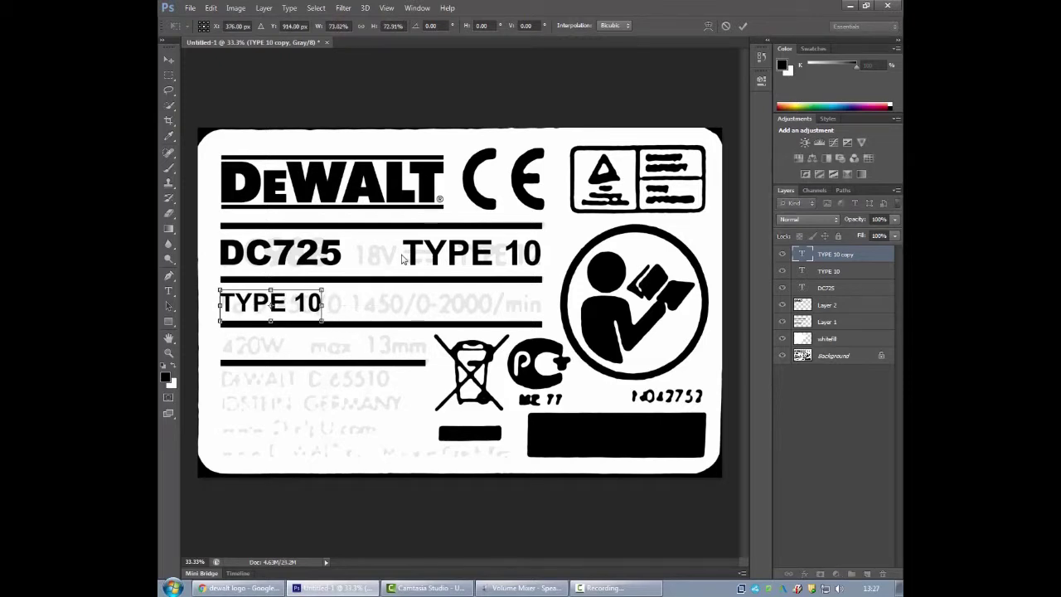
pyautogui.press('Return')
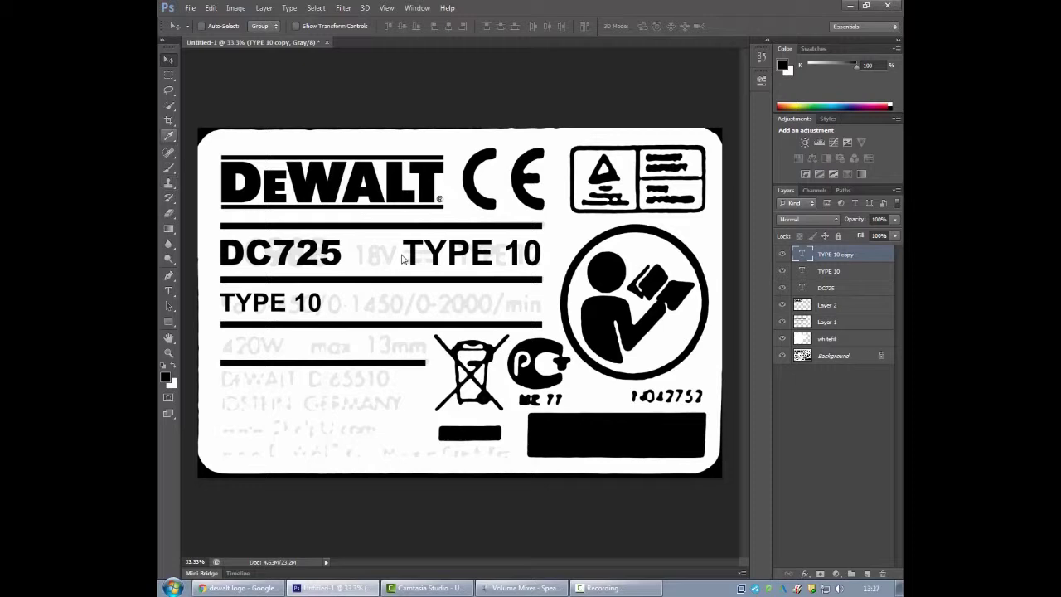
# Step: Replace the copied TYPE 10 text with 18 V DC in capitals, followed by several spaces
pyautogui.press('t')
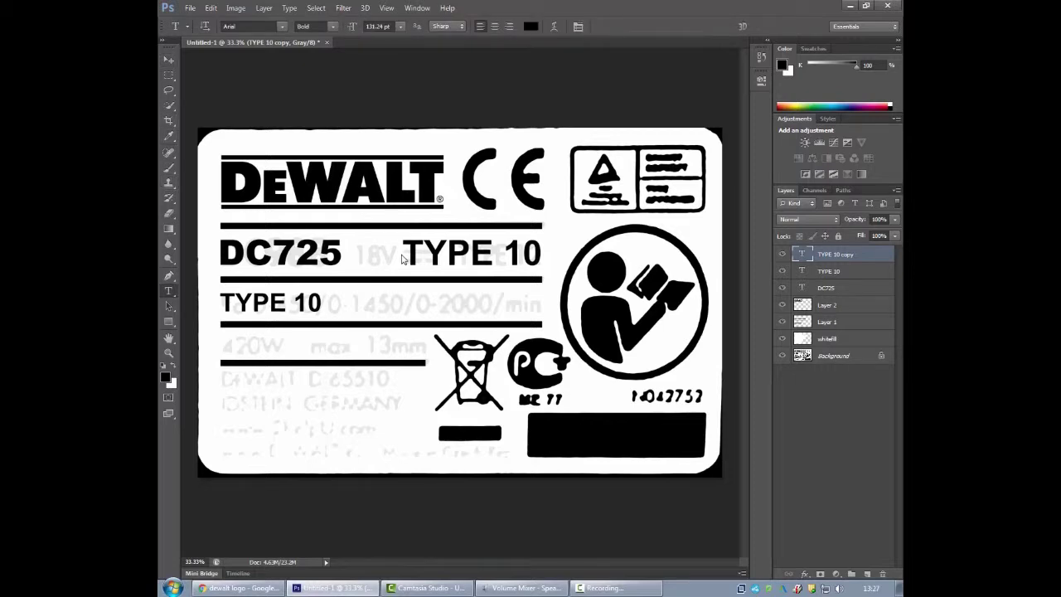
pyautogui.press('Return')
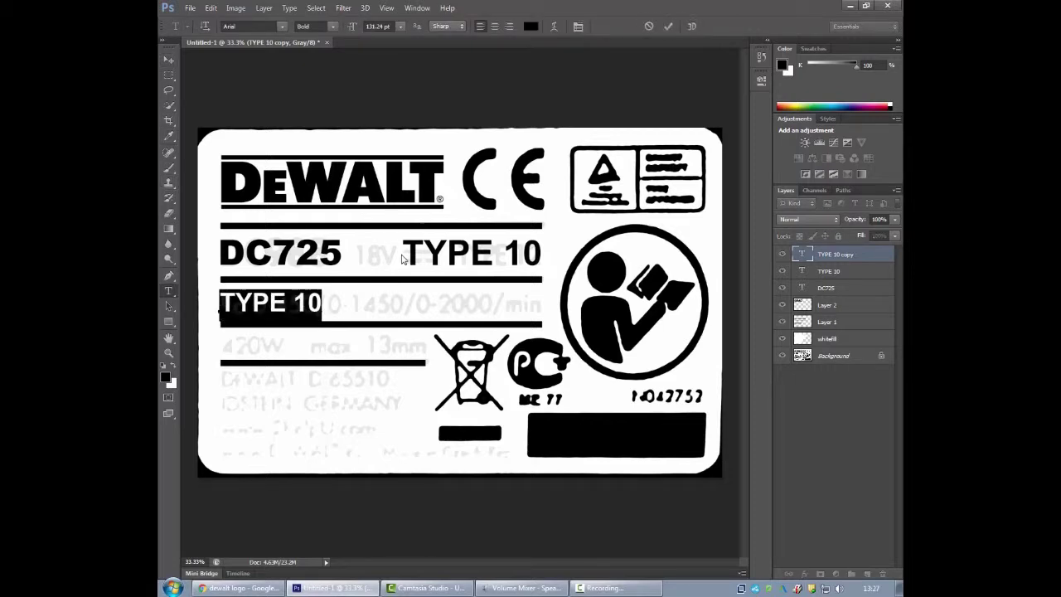
pyautogui.write('1')
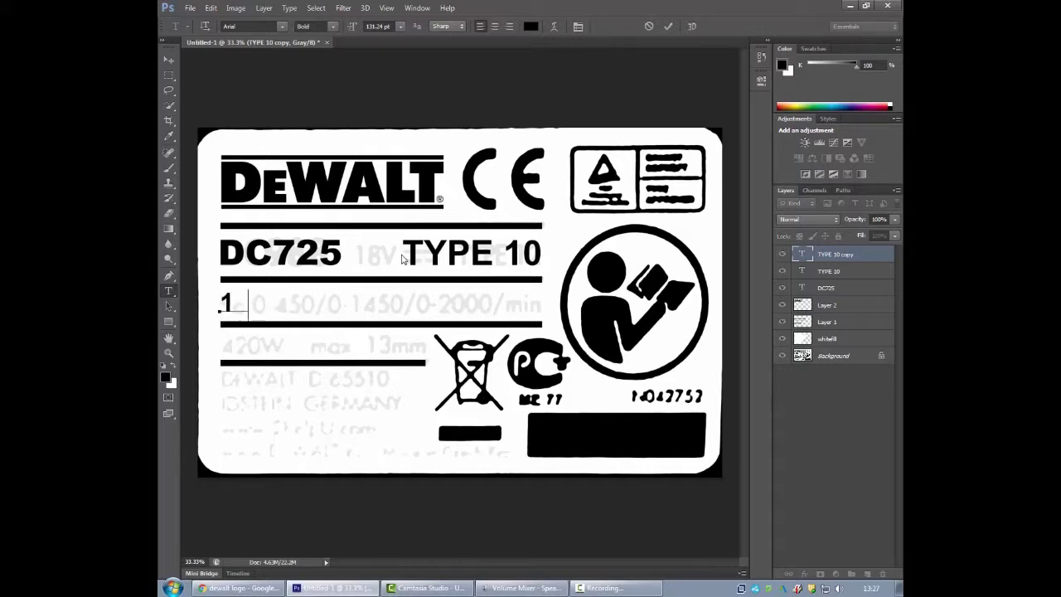
pyautogui.write('8 v dc')
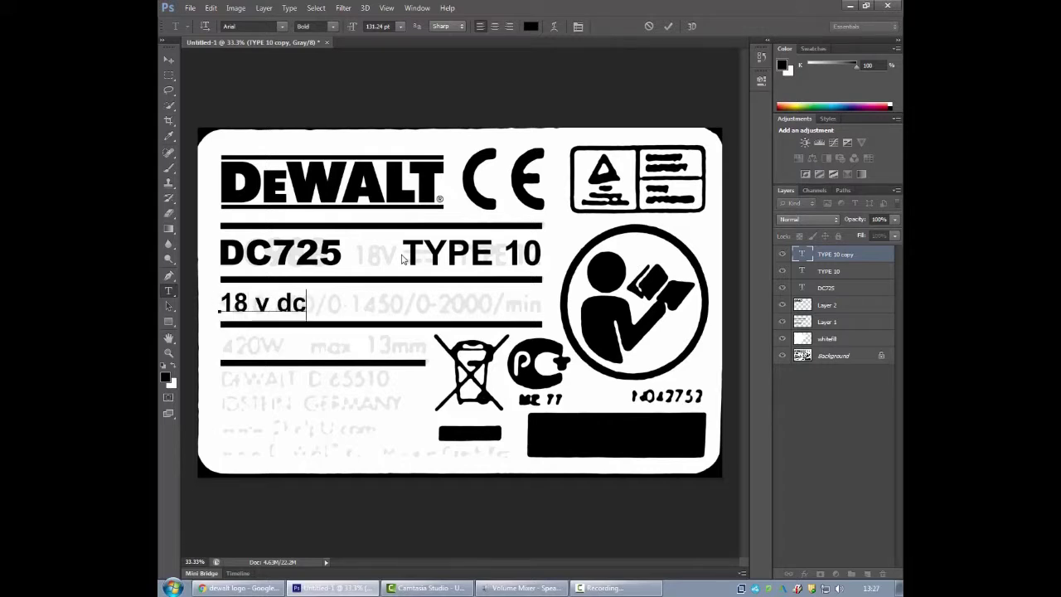
pyautogui.press('BackSpace')
pyautogui.press('BackSpace')
pyautogui.press('BackSpace')
pyautogui.press('BackSpace')
pyautogui.press('BackSpace')
pyautogui.press('BackSpace')
pyautogui.write('V DC     ')
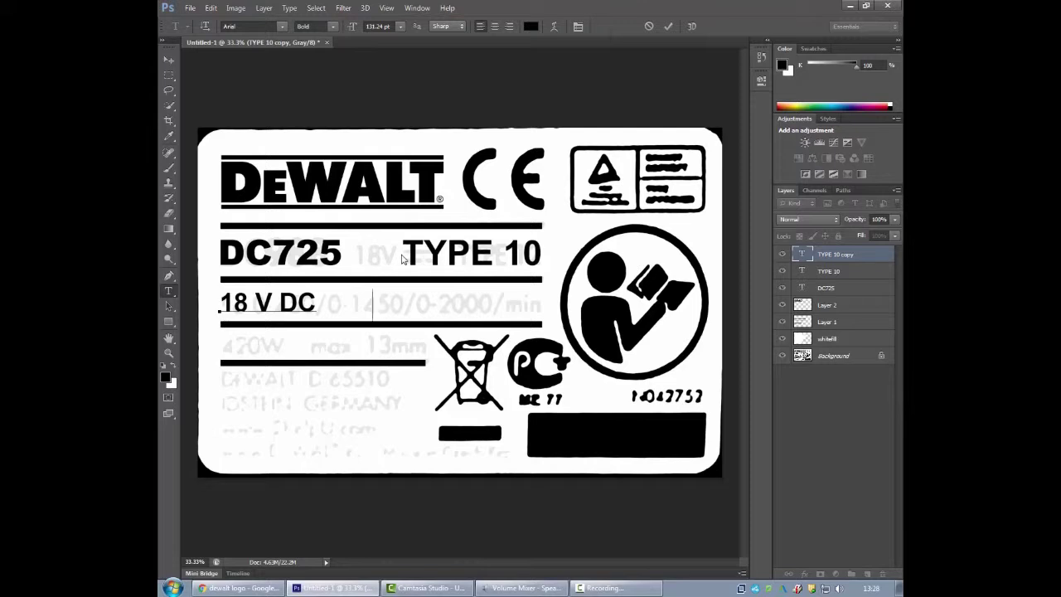
# Step: Complete the 18 V DC row with O13mm 400W, spaced to reach the divider lines' right end, and commit the text
pyautogui.write('   O13')
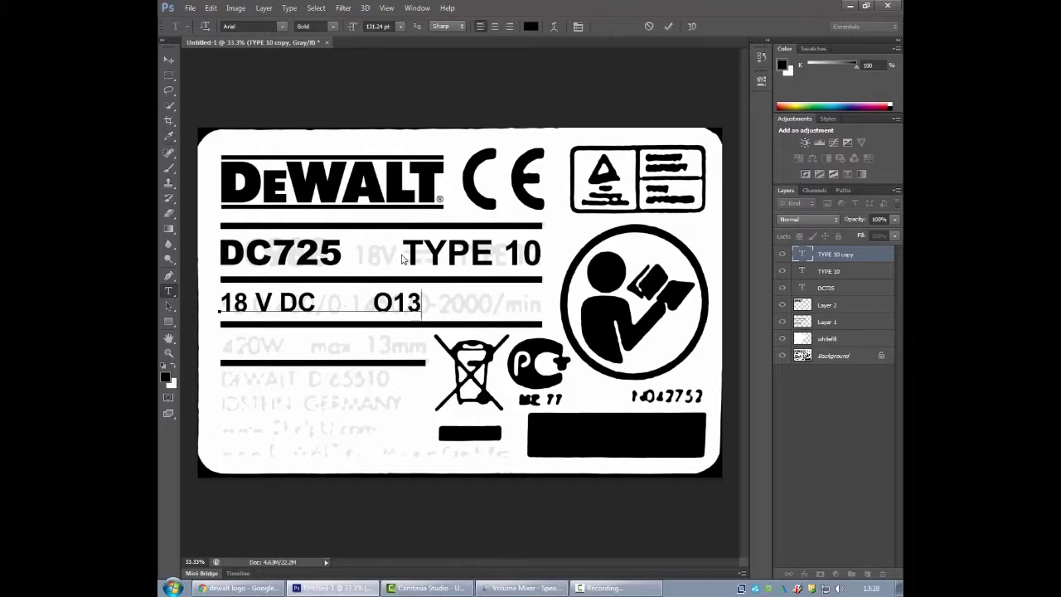
pyautogui.write('mm')
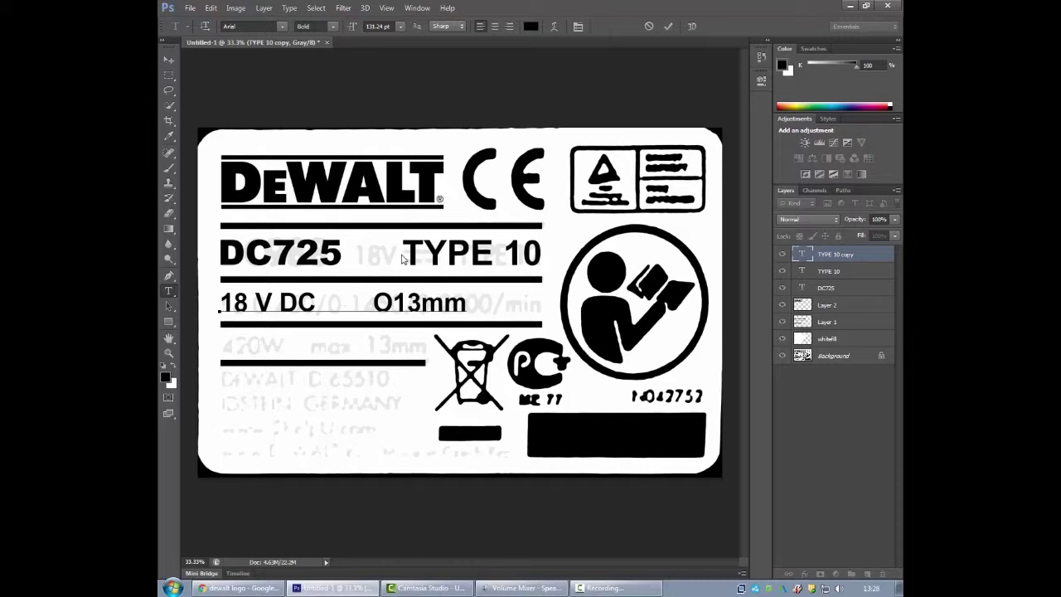
pyautogui.write(' 400W')
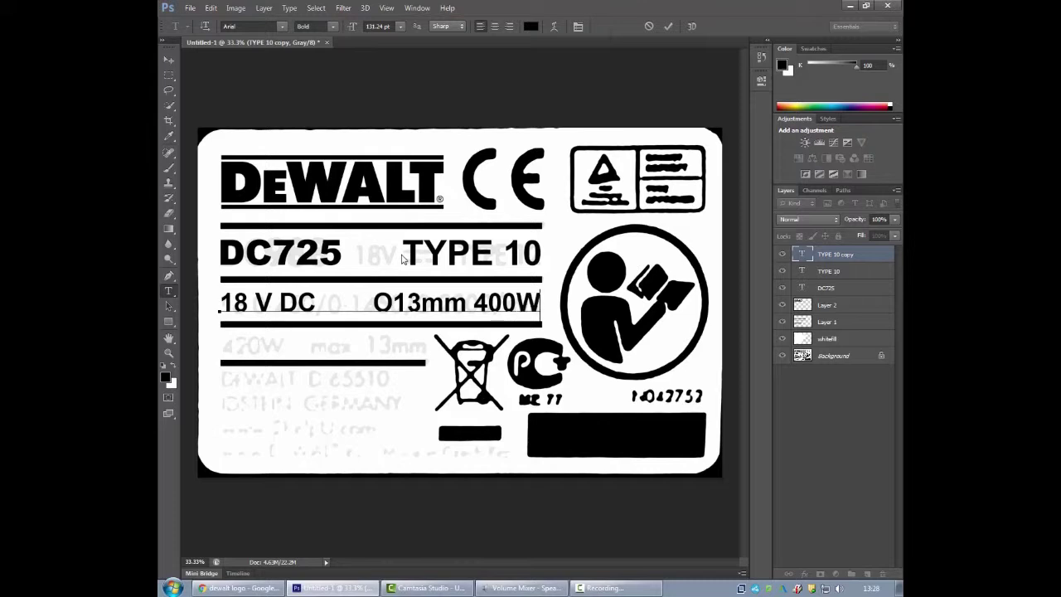
pyautogui.hotkey('ctrl', 'Return')
pyautogui.press('v')
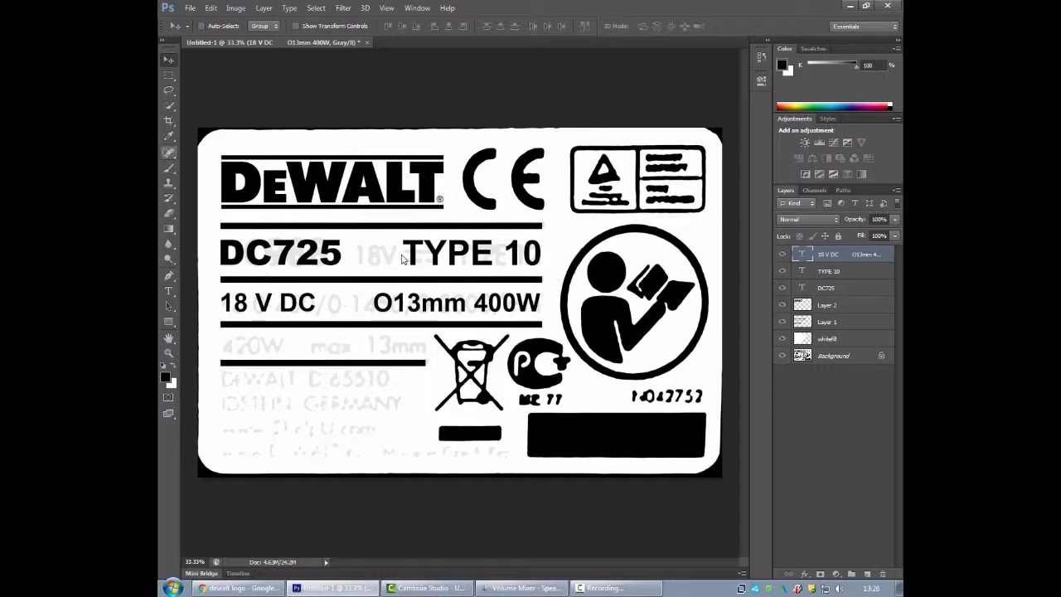
# Step: Reopen the 18 V DC text and add a new line below it reading 0-500/min/0-1700/min
pyautogui.press('t')
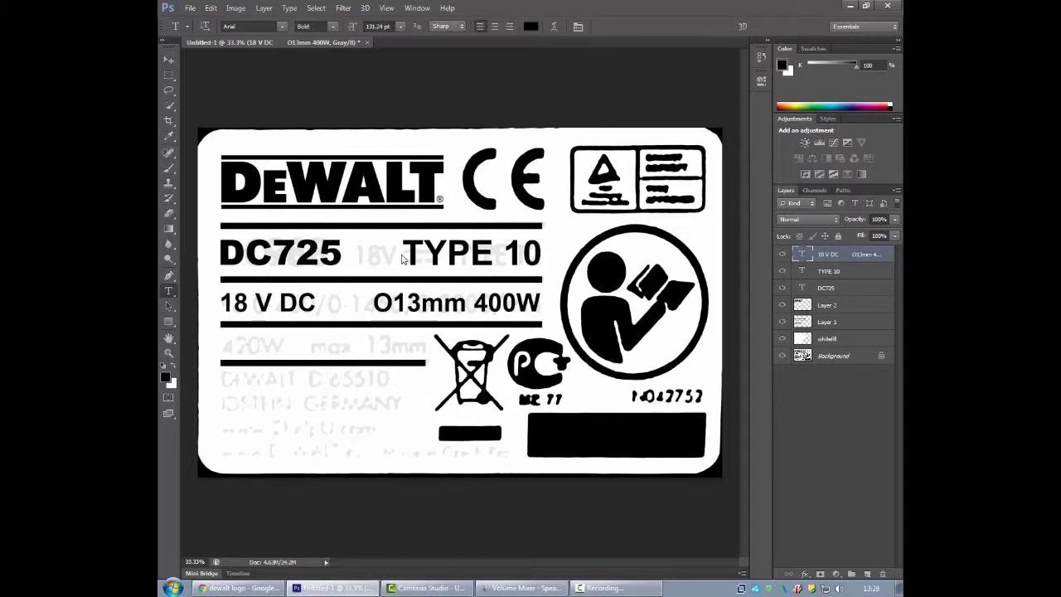
pyautogui.press('Return')
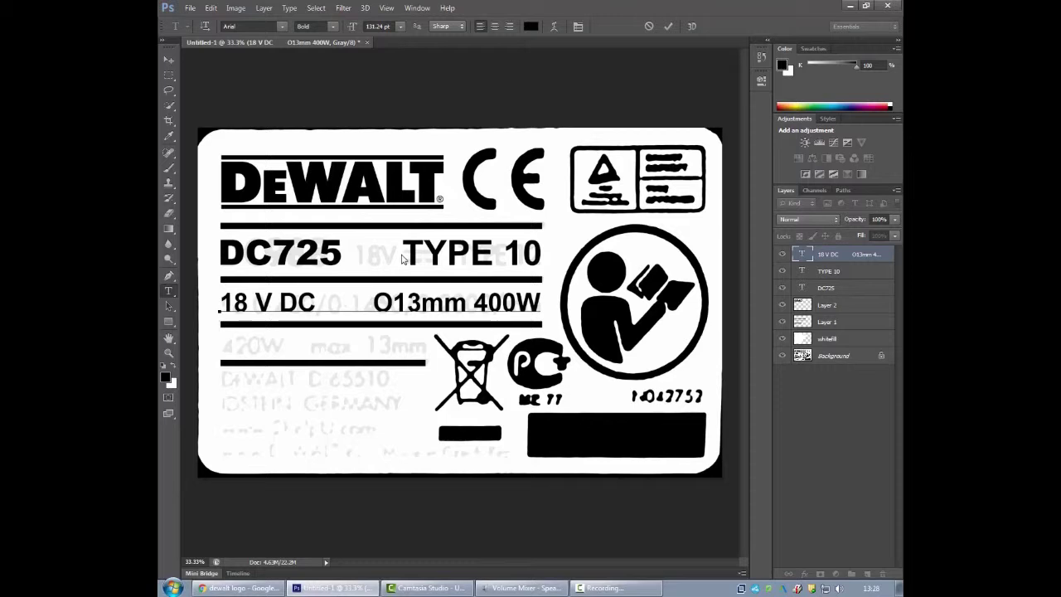
pyautogui.press('Return')
pyautogui.write('0-500/MI')
pyautogui.press('BackSpace')
pyautogui.press('BackSpace')
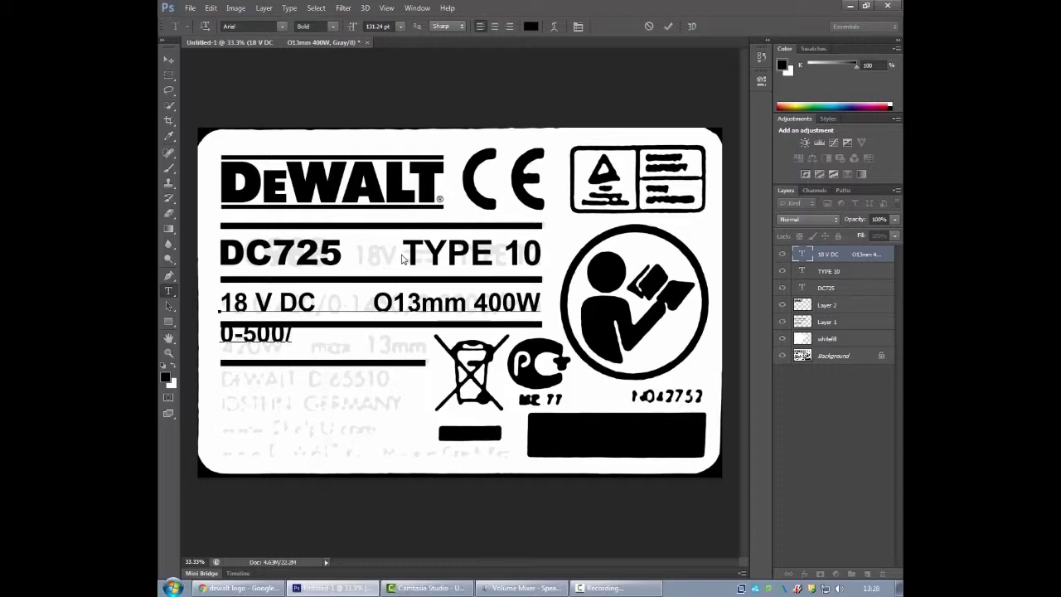
pyautogui.write('min/0-')
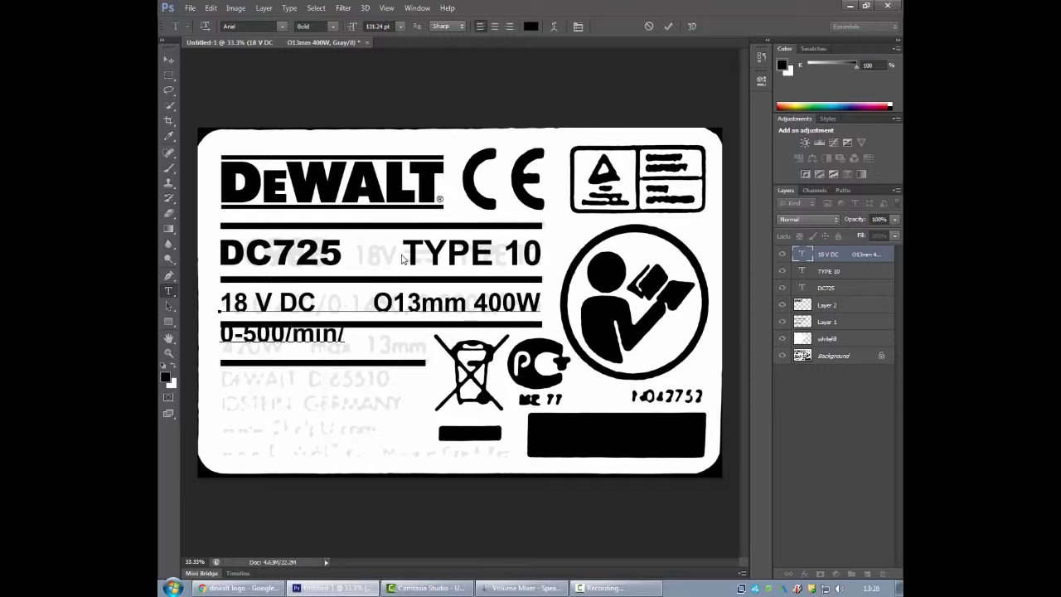
pyautogui.write('1700')
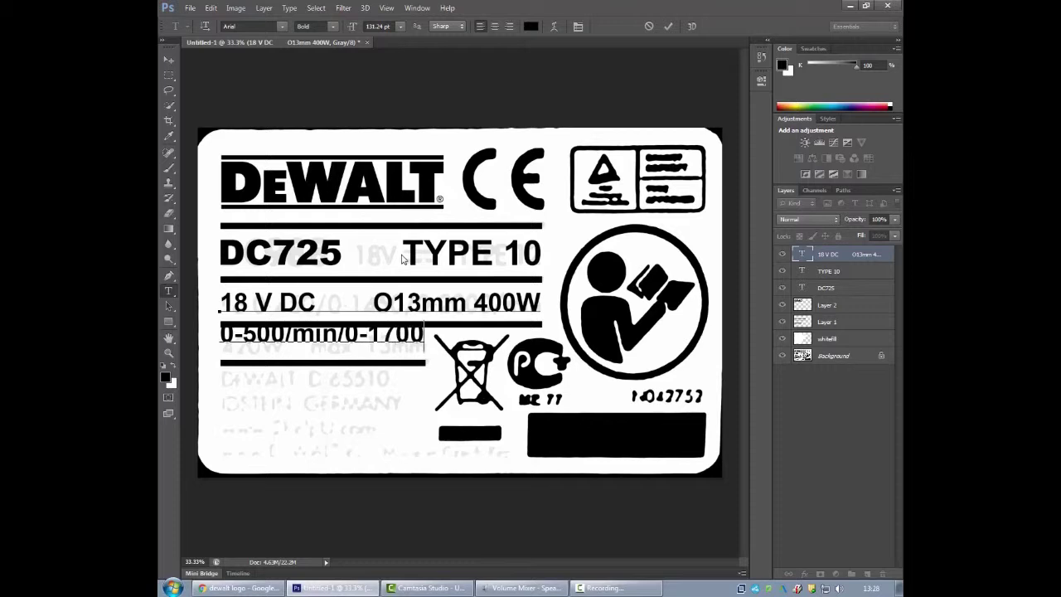
pyautogui.write('/min')
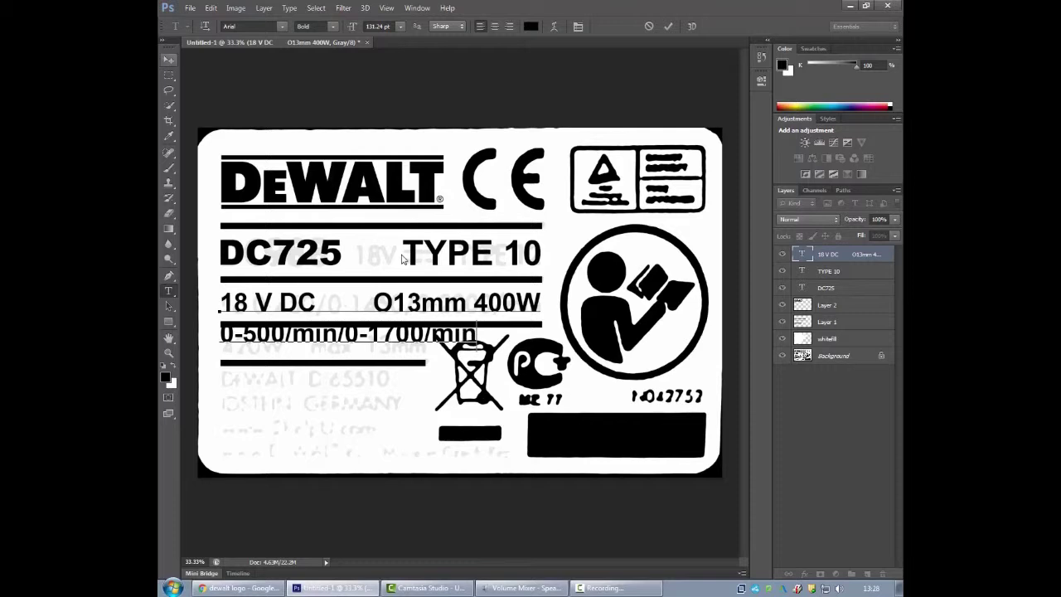
# Step: Copy the 0-500/min/0-1700/min line, delete it from the 18 V DC text and commit the text
pyautogui.hotkey('shift', 'Home')
pyautogui.hotkey('ctrl', 'c')
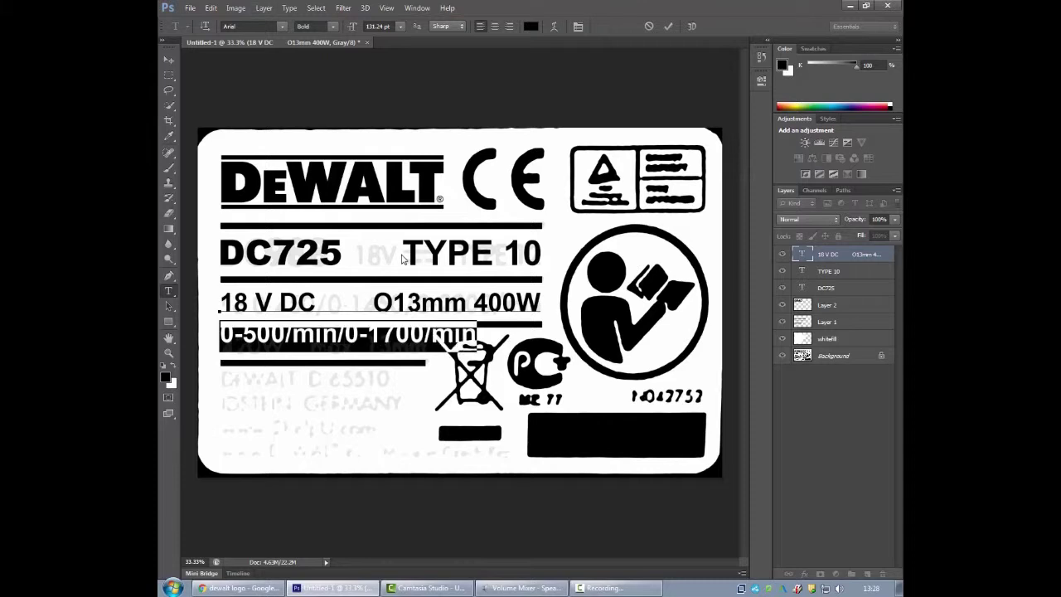
pyautogui.press('BackSpace')
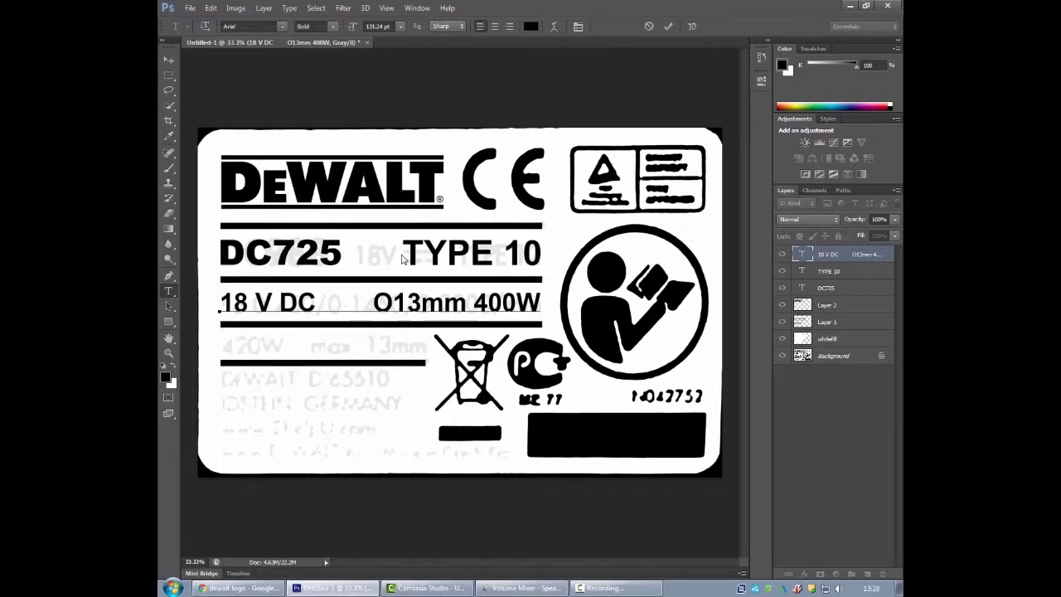
pyautogui.hotkey('ctrl', 'Return')
pyautogui.press('v')
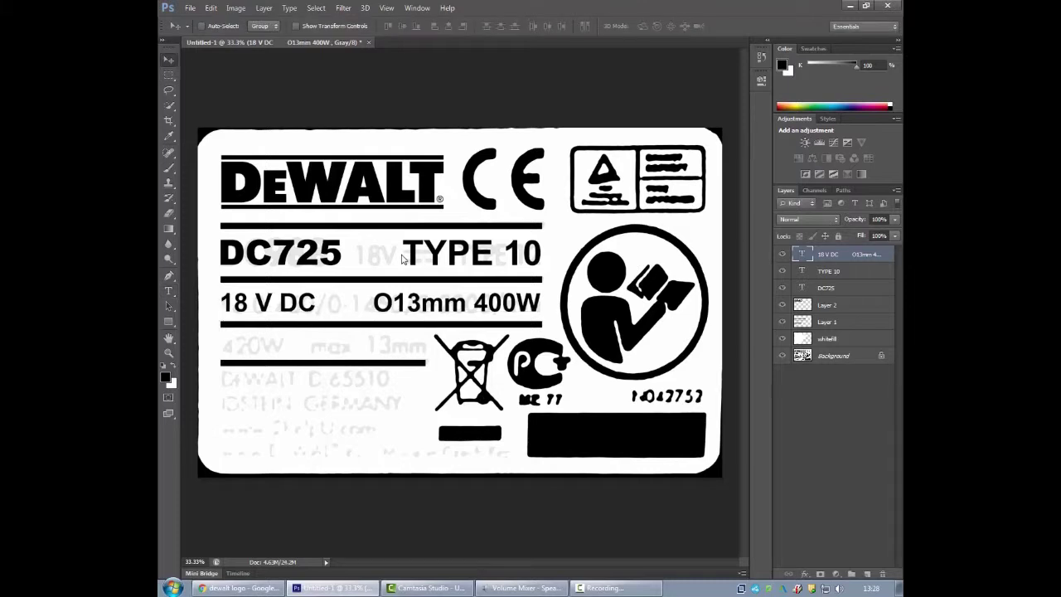
# Step: Display the Character settings for the 18 V DC text layer
pyautogui.hotkey('alt', 'w')
pyautogui.press('Down')
pyautogui.press('Down')
pyautogui.press('Down')
pyautogui.press('Down')
pyautogui.press('Down')
pyautogui.press('Down')
pyautogui.press('Down')
pyautogui.press('Down')
pyautogui.press('Down')
pyautogui.press('Down')
pyautogui.press('Down')
pyautogui.press('Down')
pyautogui.press('Down')
pyautogui.press('Down')
pyautogui.press('Down')
pyautogui.press('Down')
pyautogui.press('Up')
pyautogui.press('Up')
pyautogui.press('Up')
pyautogui.press('Up')
pyautogui.press('Up')
pyautogui.press('Up')
pyautogui.press('Up')
pyautogui.press('Return')
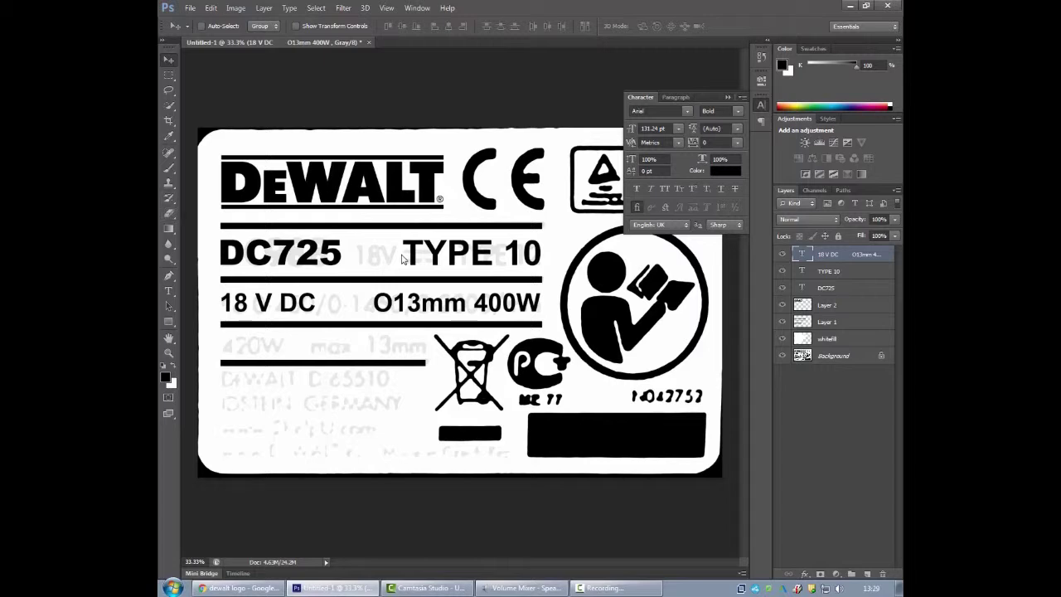
# Step: Paste the copied 0-500/min/0-1700/min text back as a new line under the 18 V DC row
pyautogui.press('BackSpace')
pyautogui.press('t')
pyautogui.press('Return')
pyautogui.press('Return')
pyautogui.hotkey('ctrl', 'v')
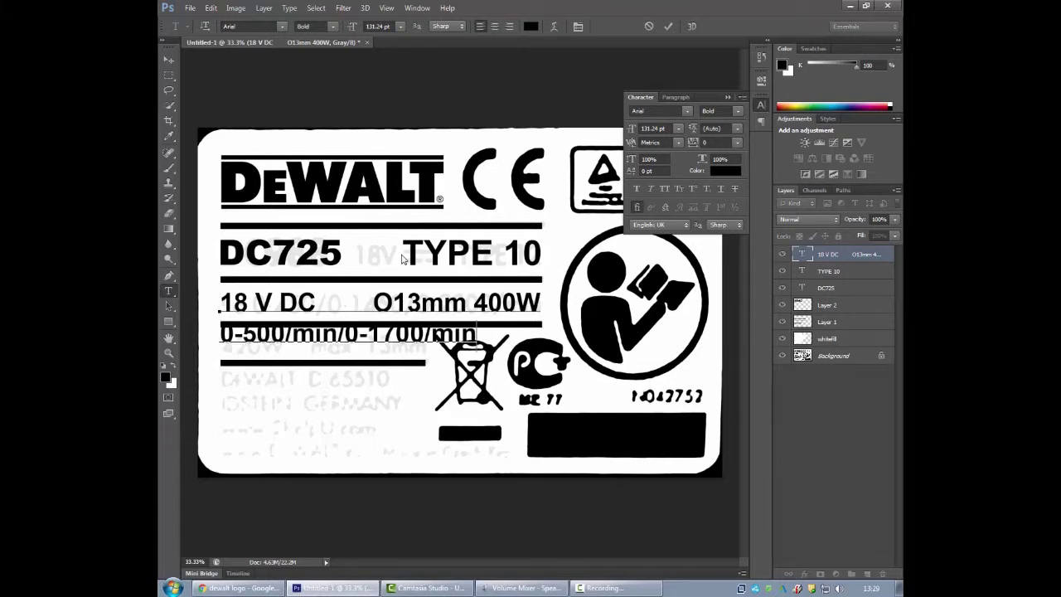
# Step: Set the font size of the 0-500/min/0-1700/min line to 100 pt
pyautogui.hotkey('shift', 'Home')
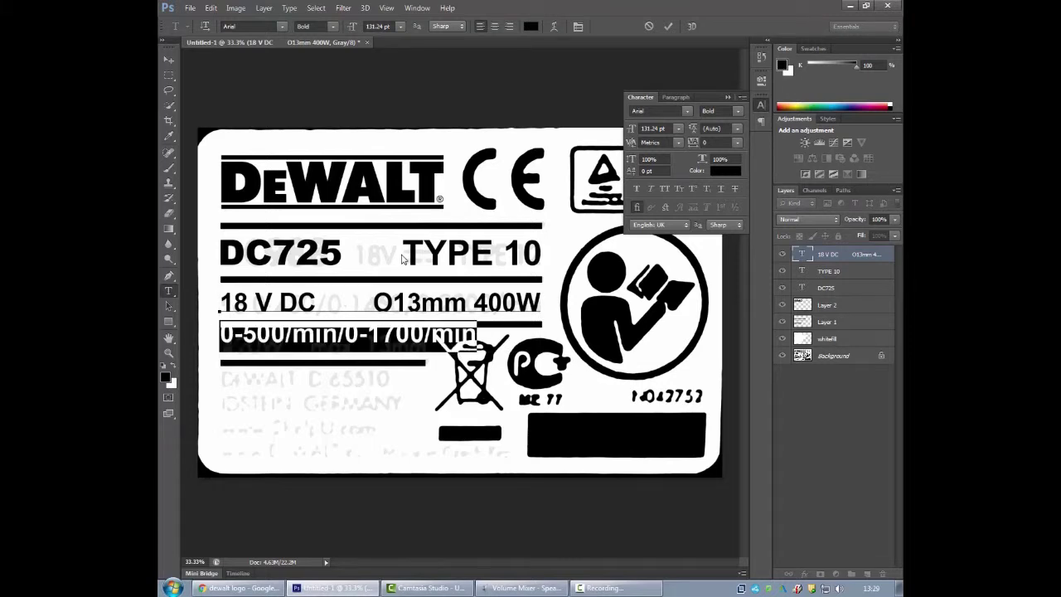
pyautogui.hotkey('alt', 'Down')
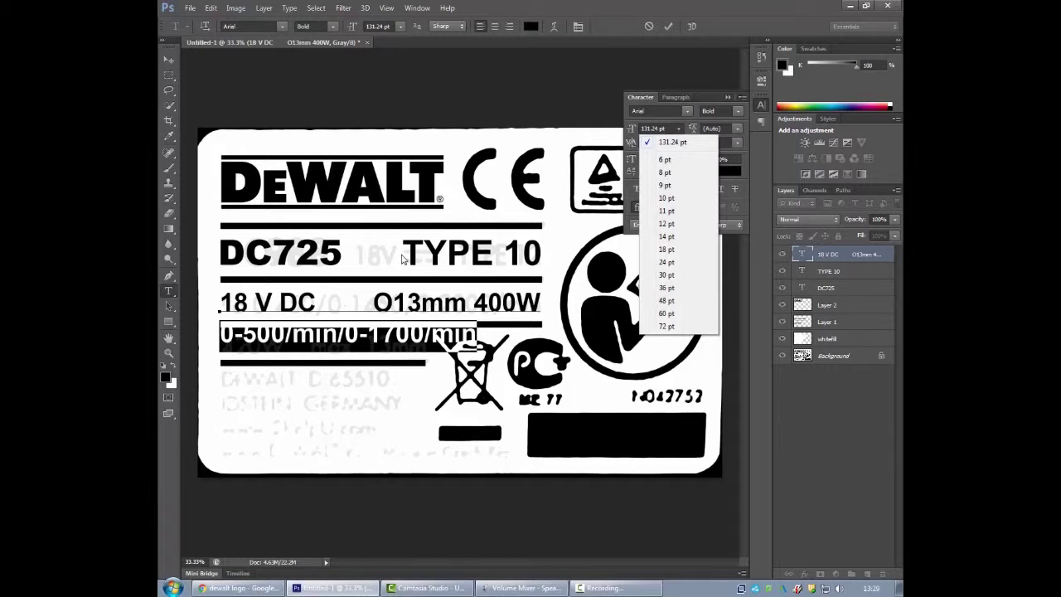
pyautogui.press('Escape')
pyautogui.write('100')
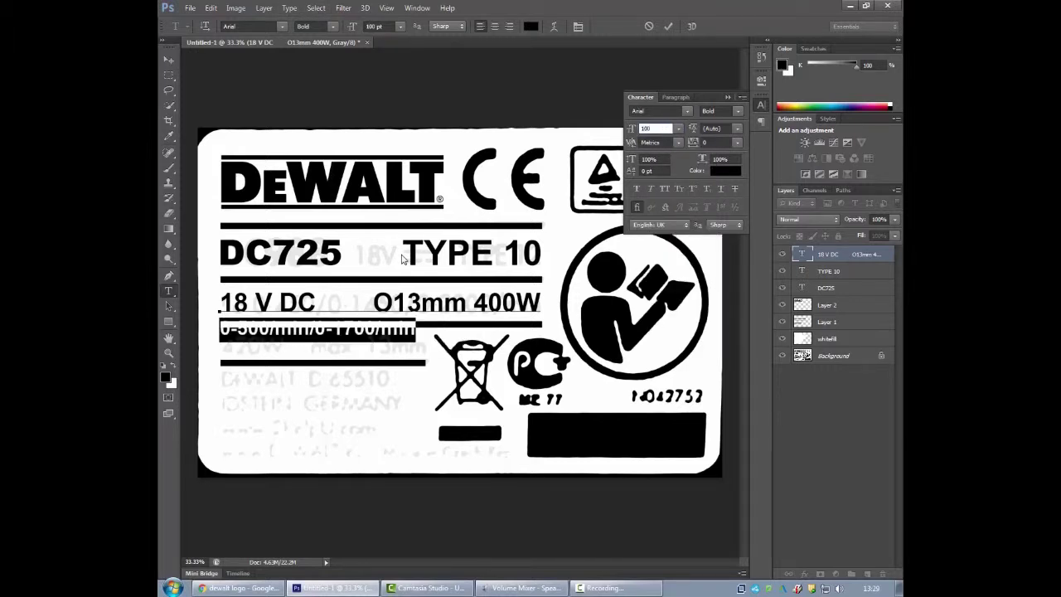
# Step: Set the leading of the 0-500/min/0-1700/min line to 200 pt, trying 150 and 180 pt first
pyautogui.hotkey('alt', 'Down')
pyautogui.press('Up')
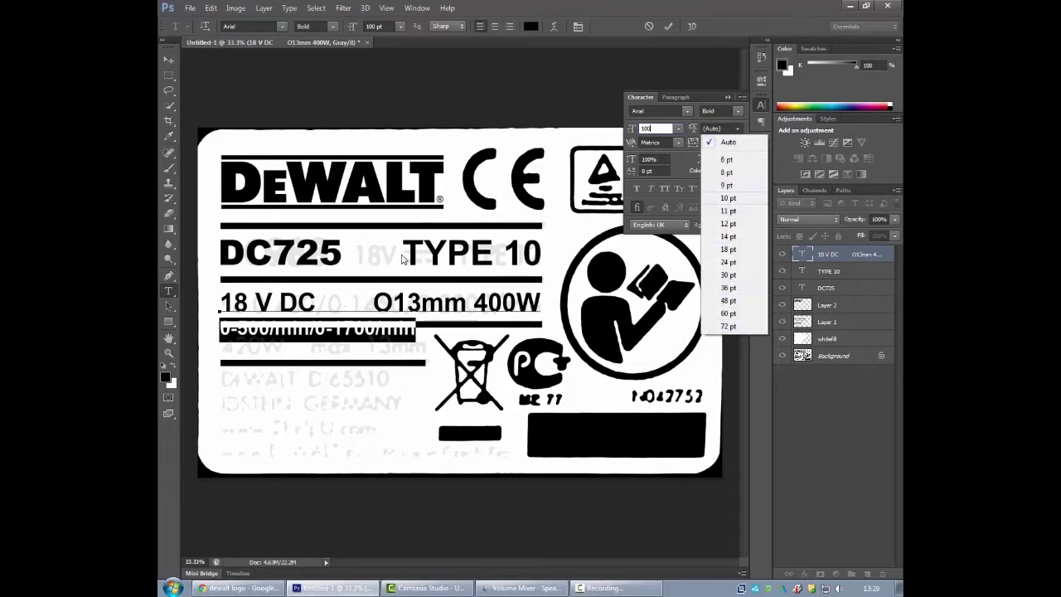
pyautogui.press('Down')
pyautogui.press('Escape')
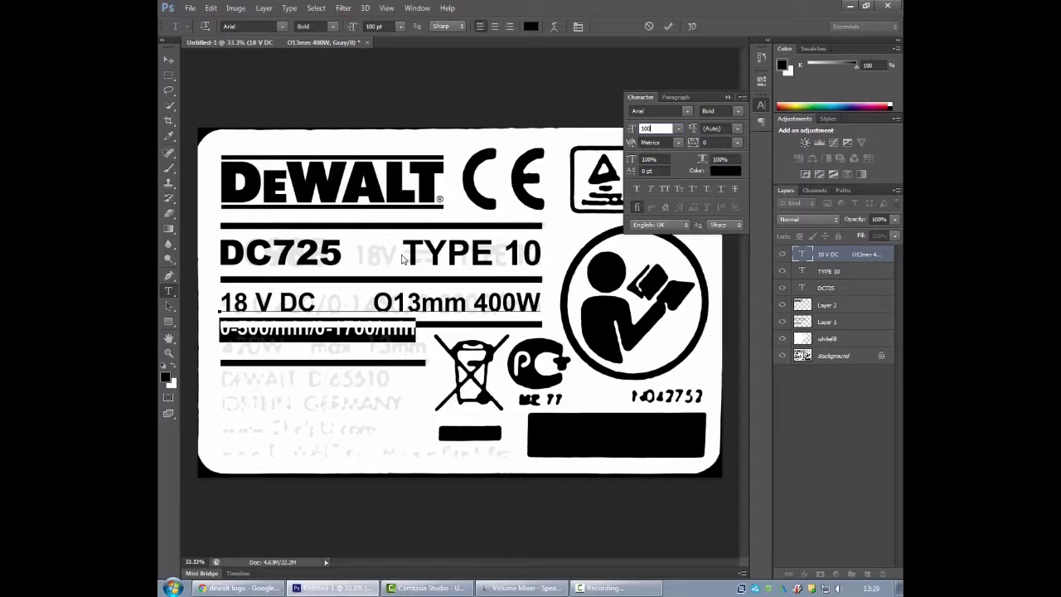
pyautogui.press('Tab')
pyautogui.write('150')
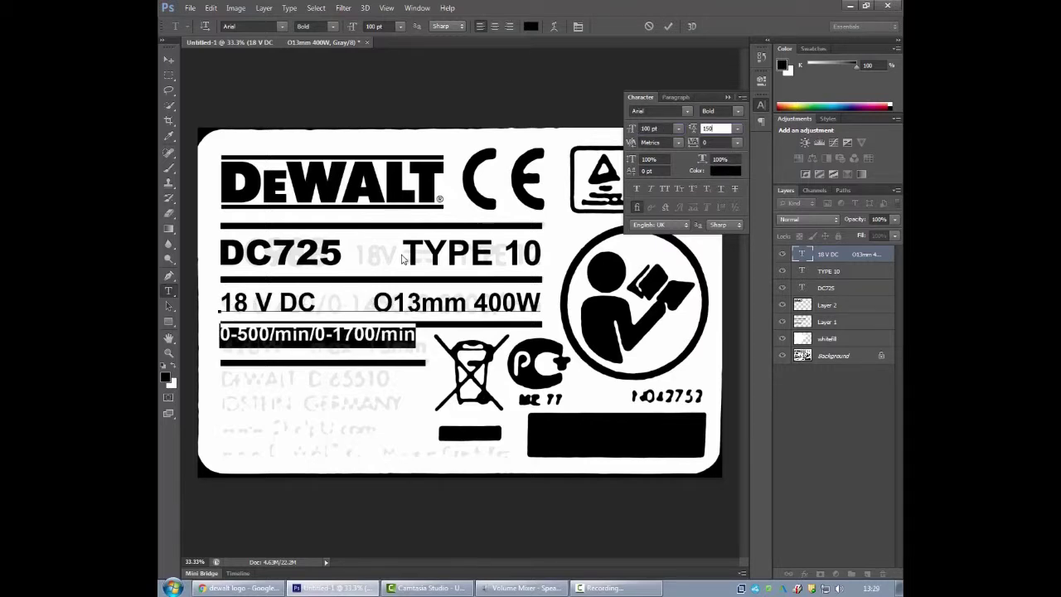
pyautogui.hotkey('shift', 'Up')
pyautogui.hotkey('shift', 'Up')
pyautogui.hotkey('shift', 'Up')
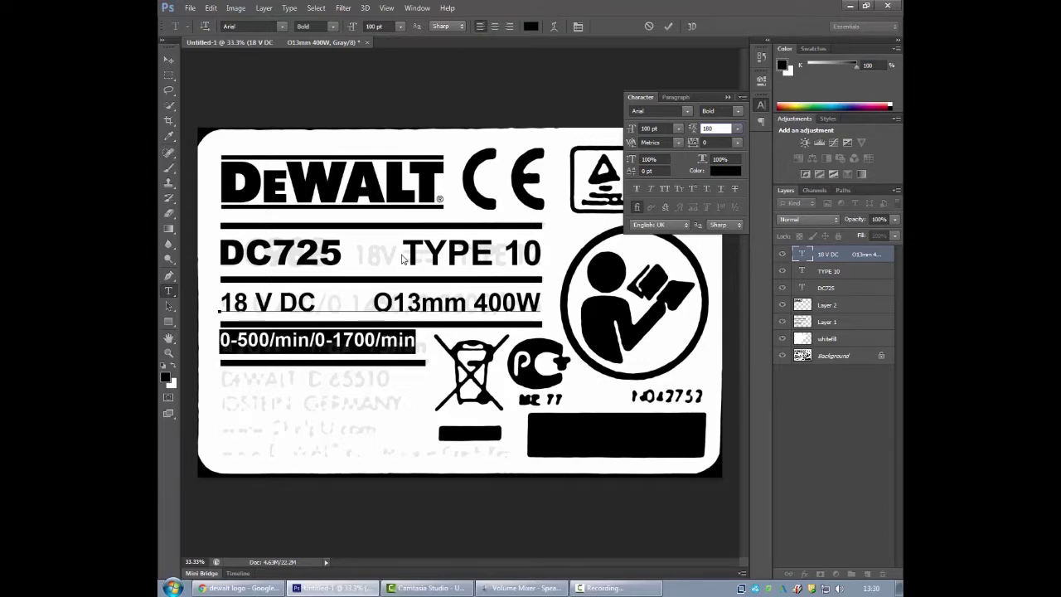
pyautogui.press('BackSpace')
pyautogui.write('200')
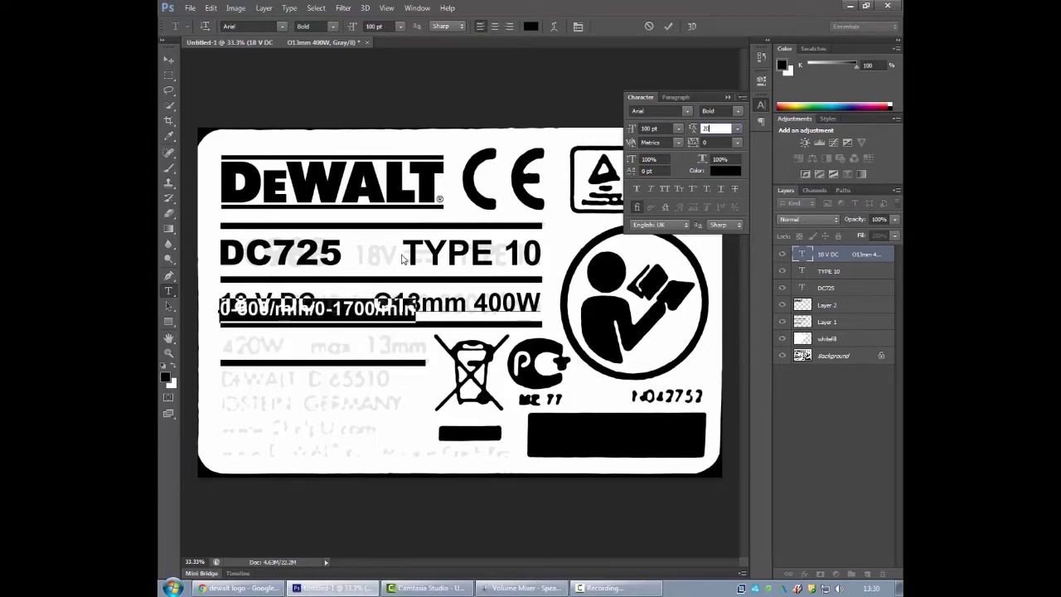
pyautogui.press('Return')
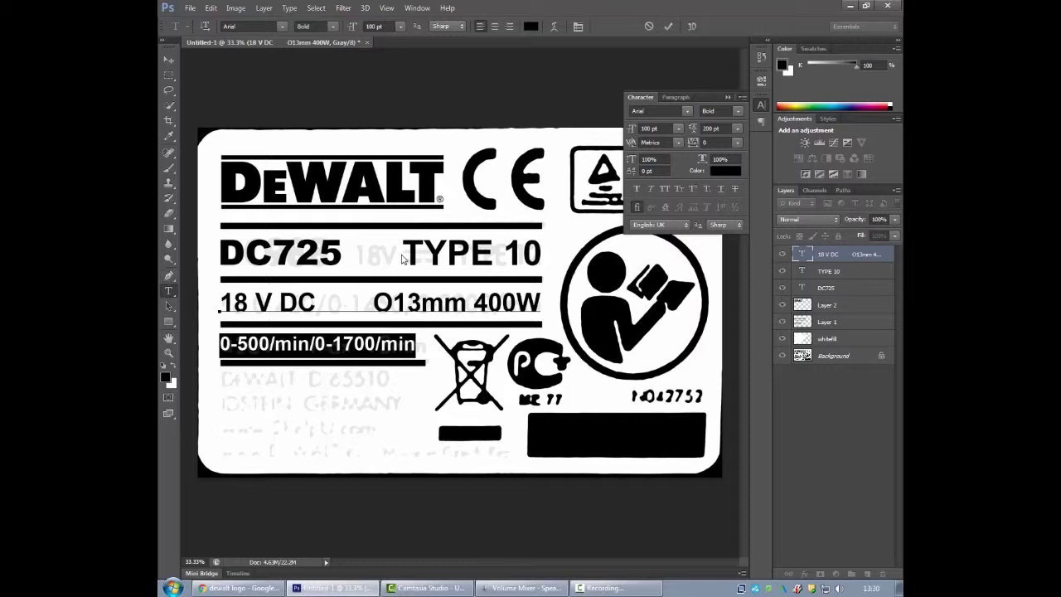
# Step: Add another line below the 0-500/min row reading DEWALT D-665 IDSTEIN, GERMANY in capitals
pyautogui.press('Right')
pyautogui.press('Return')
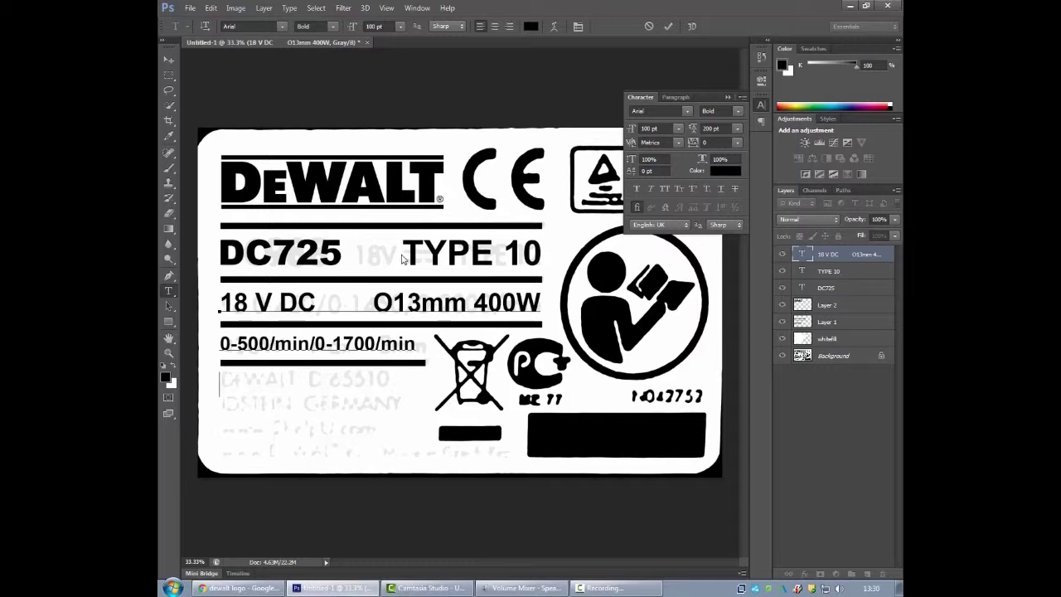
pyautogui.write('DEWALT')
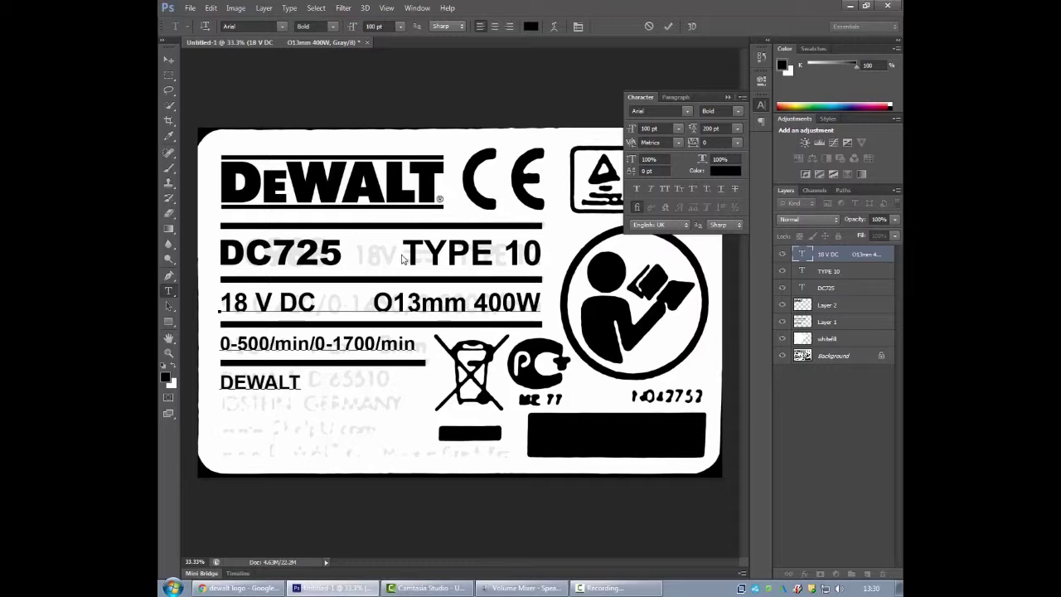
pyautogui.write(' D-66')
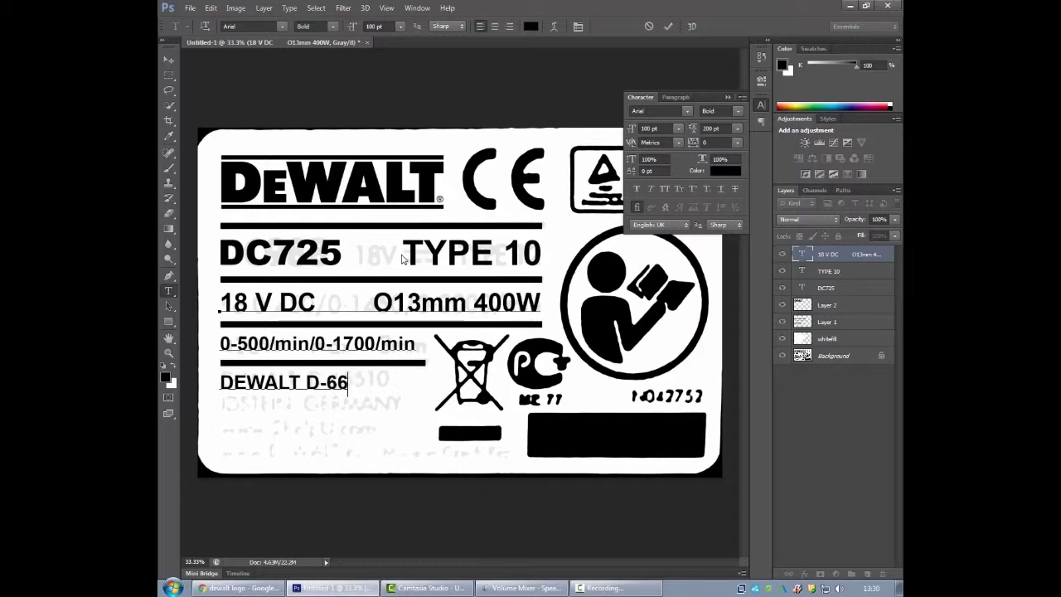
pyautogui.write('5 IDS')
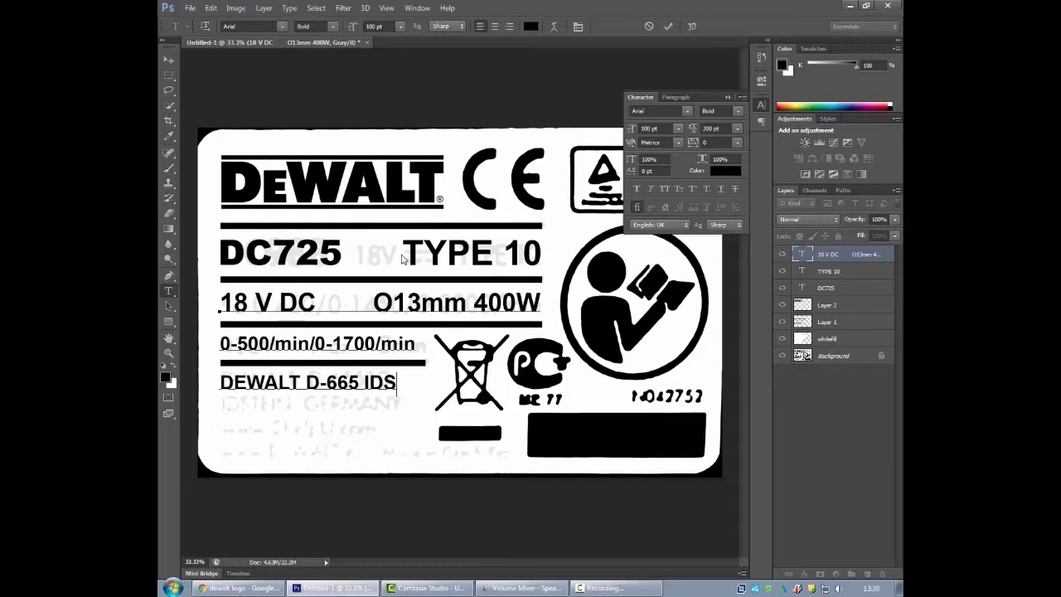
pyautogui.write('TEIN, GER')
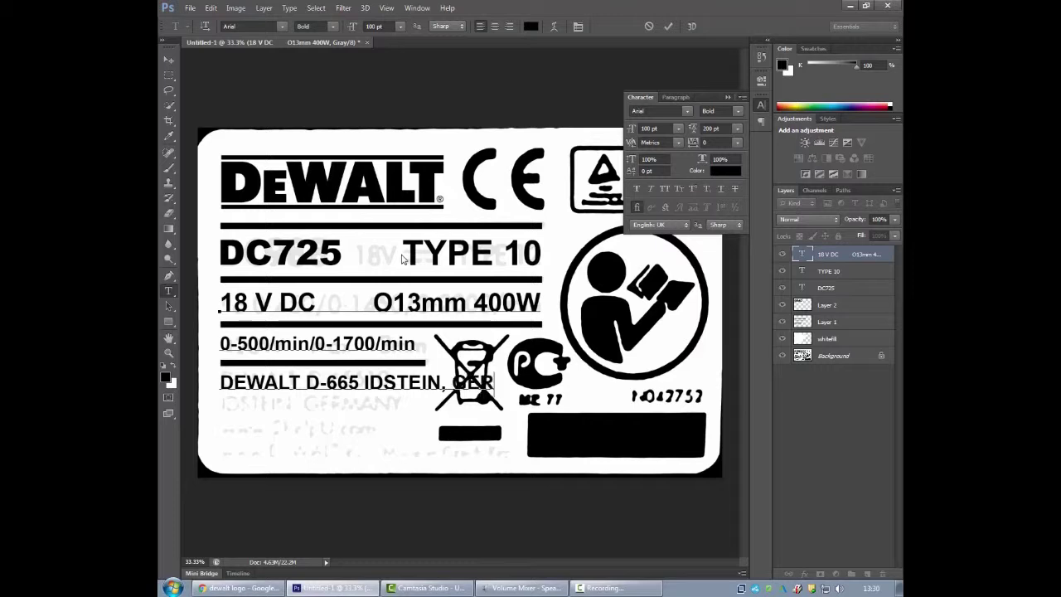
pyautogui.write('MAN')
# Step: Select the DEWALT D-665 IDSTEIN, GERMANY line and set its horizontal scale to 90%, trying 60% and 100% first
pyautogui.hotkey('ctrl', 'a')
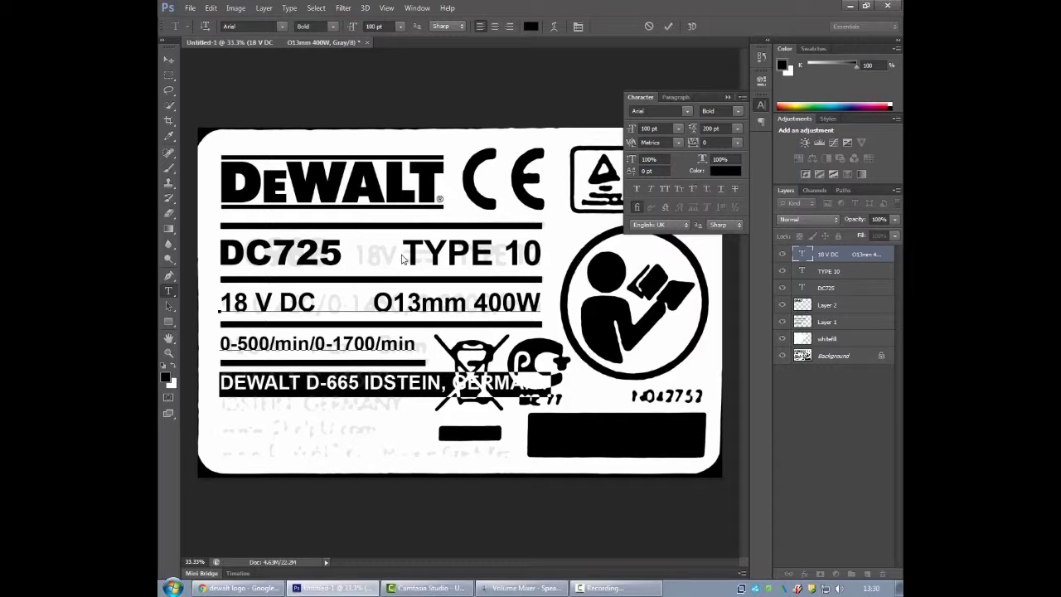
pyautogui.press('Tab')
pyautogui.write('-60')
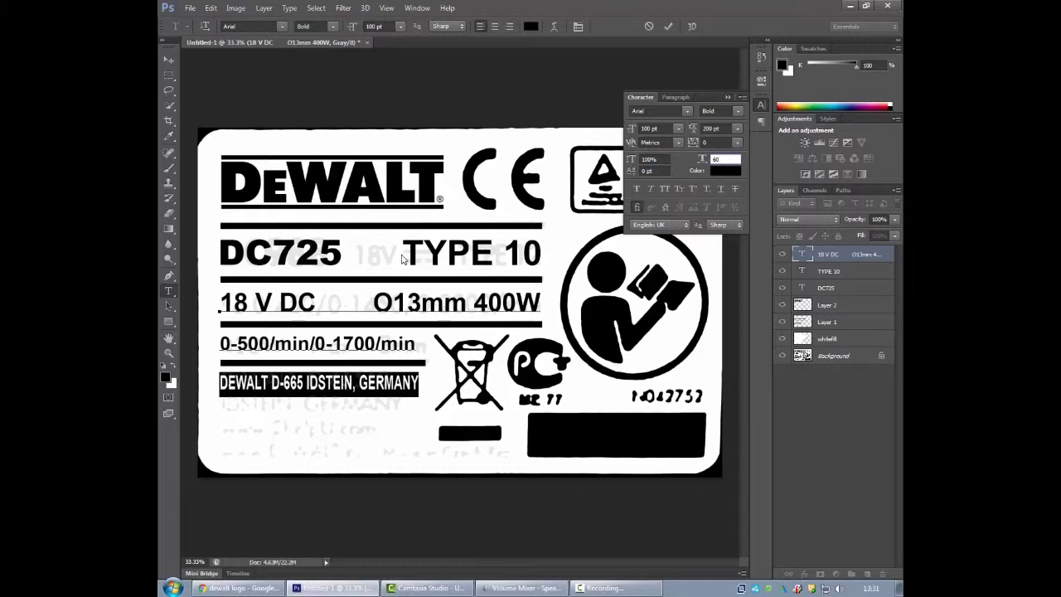
pyautogui.press('BackSpace')
pyautogui.press('BackSpace')
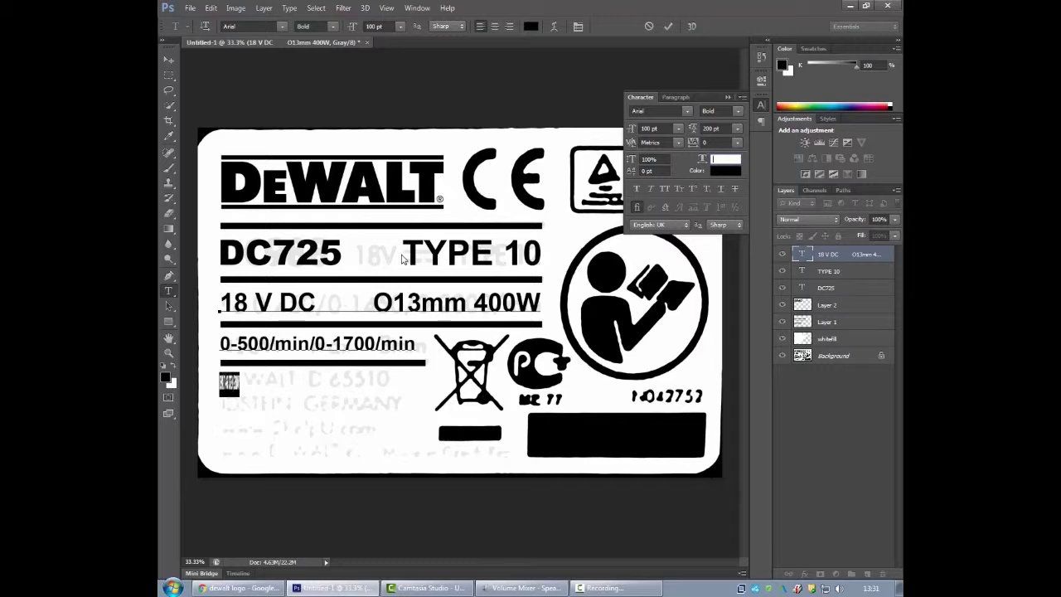
pyautogui.write('100')
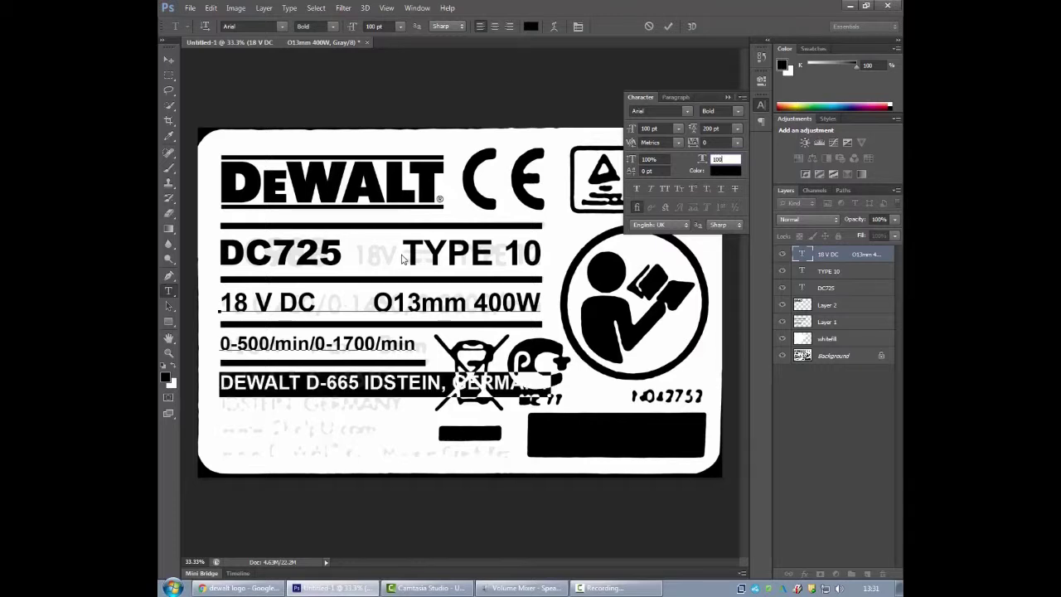
pyautogui.press('BackSpace')
pyautogui.press('BackSpace')
pyautogui.press('BackSpace')
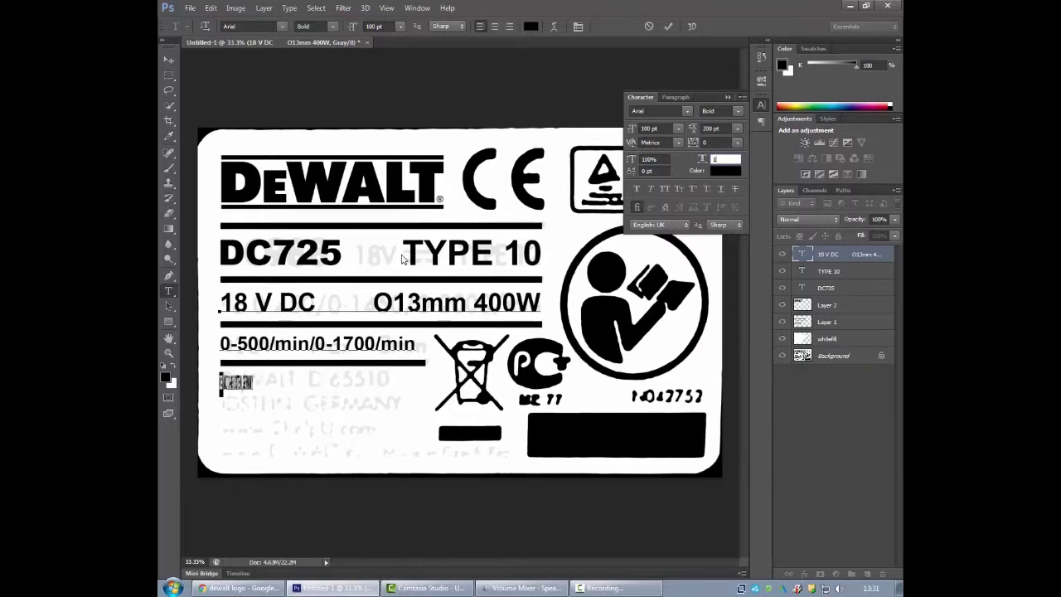
pyautogui.write('90')
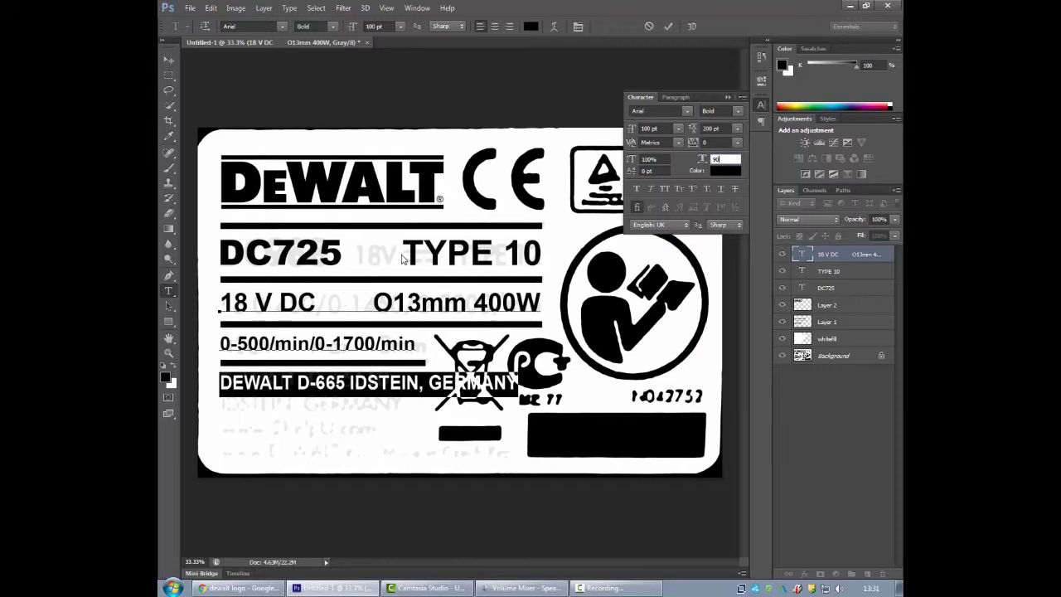
# Step: Tighten the tracking of the DEWALT D-665 IDSTEIN, GERMANY line to -100
pyautogui.hotkey('shift', 'Tab')
pyautogui.hotkey('alt', 'Down')
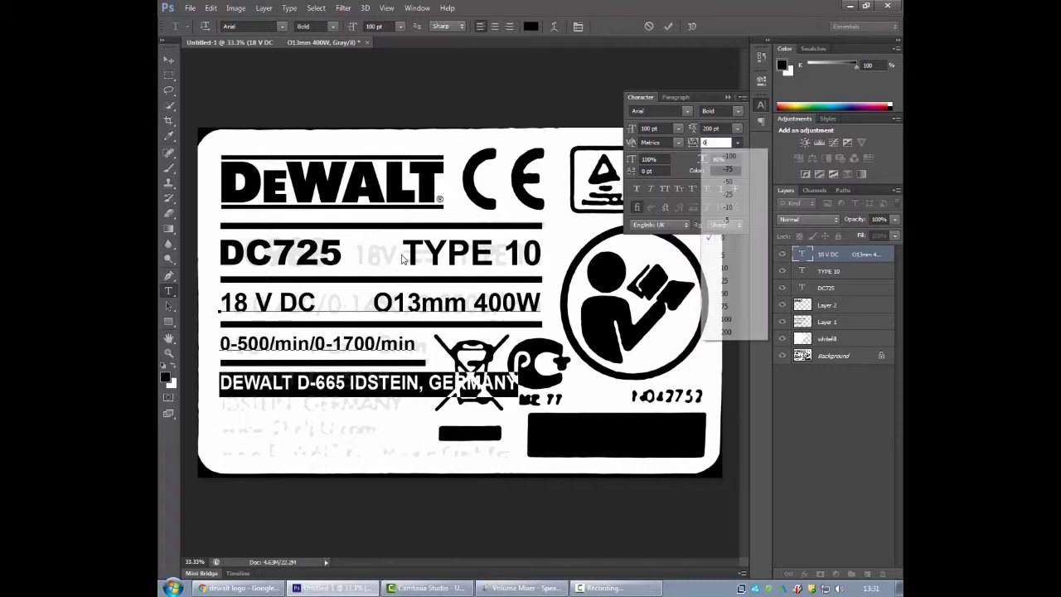
pyautogui.press('Up')
pyautogui.press('Up')
pyautogui.press('Up')
pyautogui.press('Up')
pyautogui.press('Up')
pyautogui.press('Up')
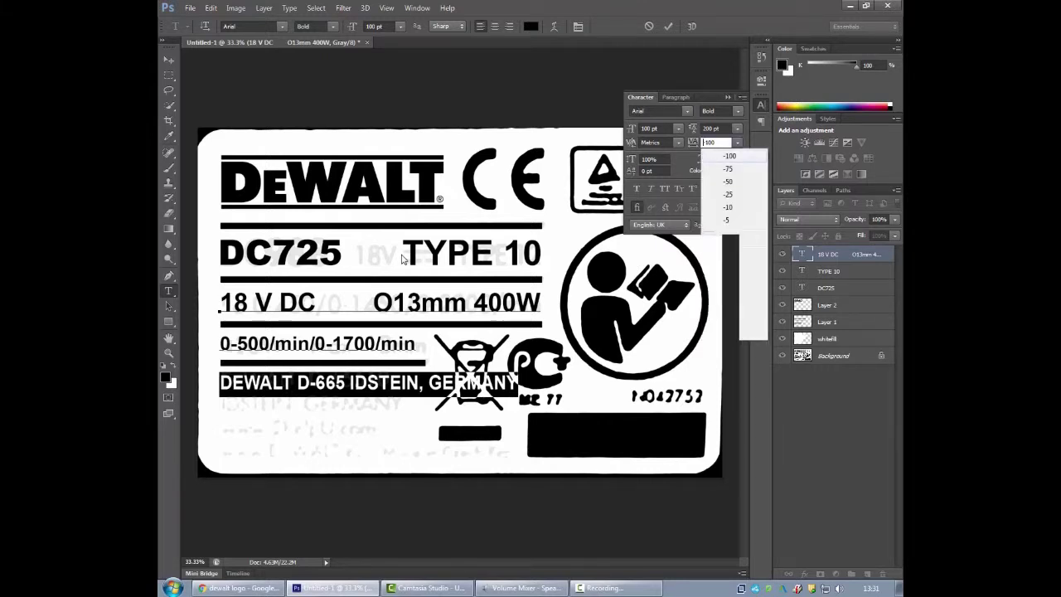
pyautogui.press('Return')
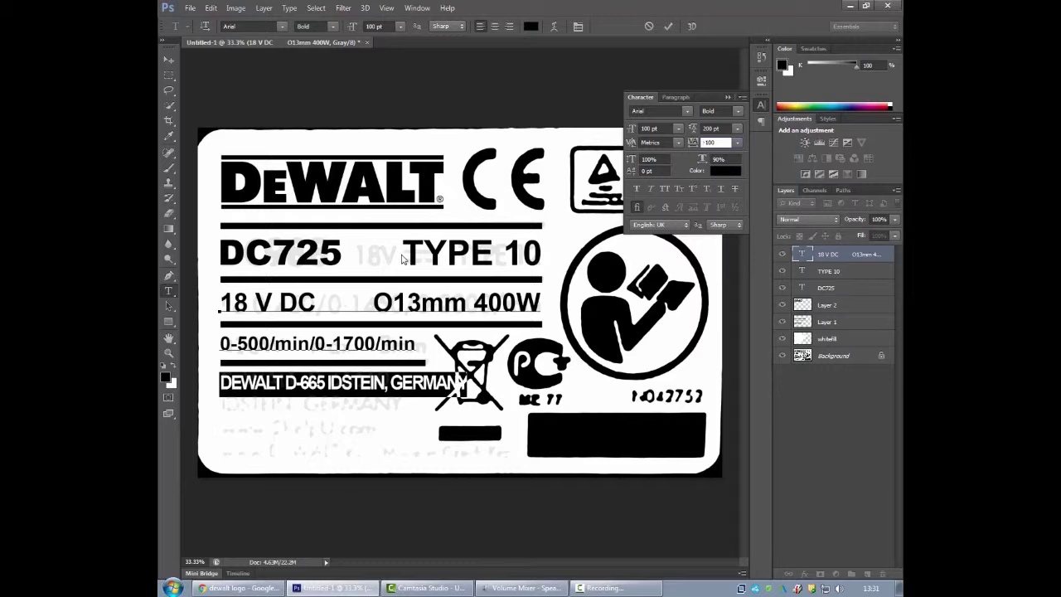
# Step: Loosen the tracking of the selected DEWALT D-665 IDSTEIN, GERMANY line to -50
pyautogui.hotkey('alt', 'Down')
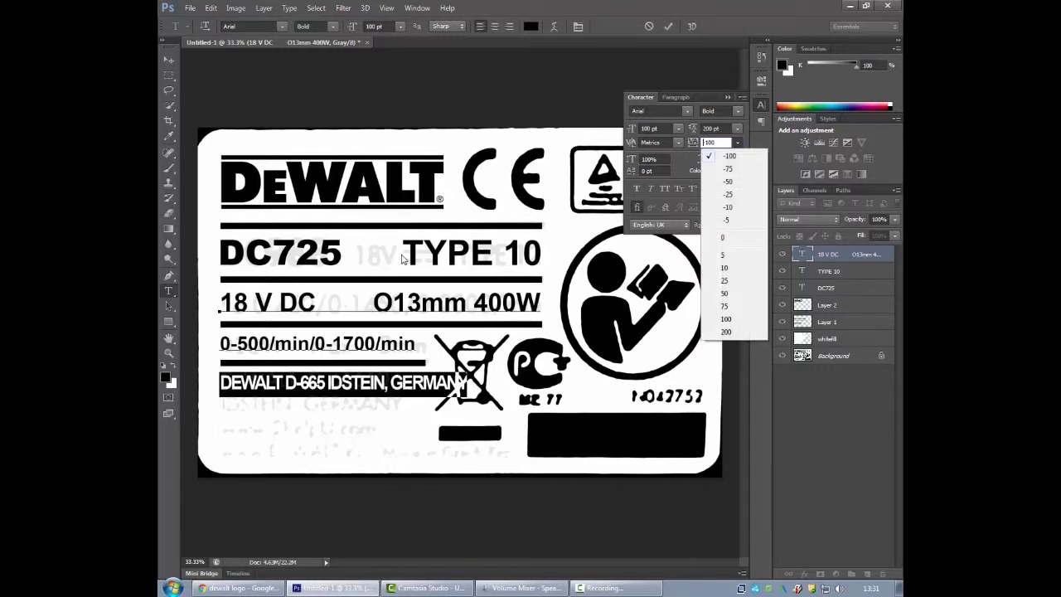
pyautogui.press('Down')
pyautogui.press('Down')
pyautogui.press('Return')
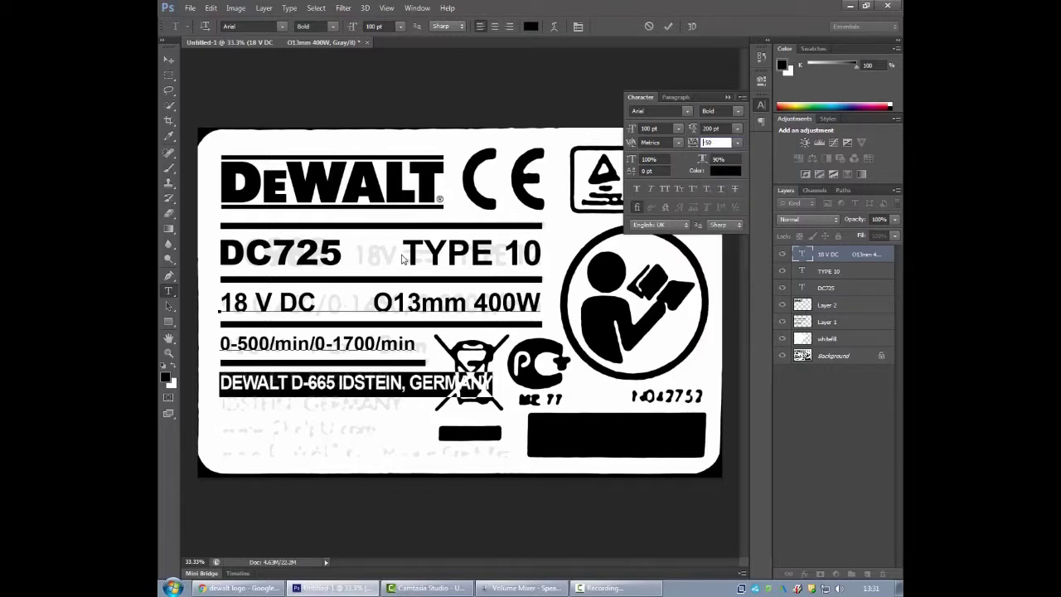
# Step: Set the font size of the DEWALT D-665 IDSTEIN, GERMANY line to 75 pt, trying 72 pt first
pyautogui.hotkey('shift', 'Tab')
pyautogui.hotkey('shift', 'Tab')
pyautogui.hotkey('shift', 'Tab')
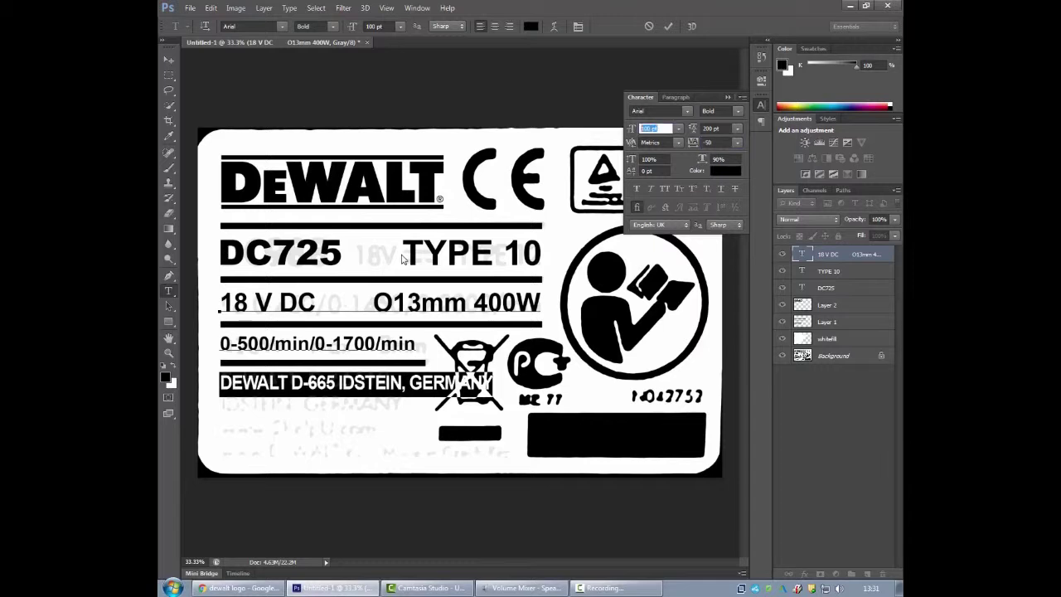
pyautogui.write('72')
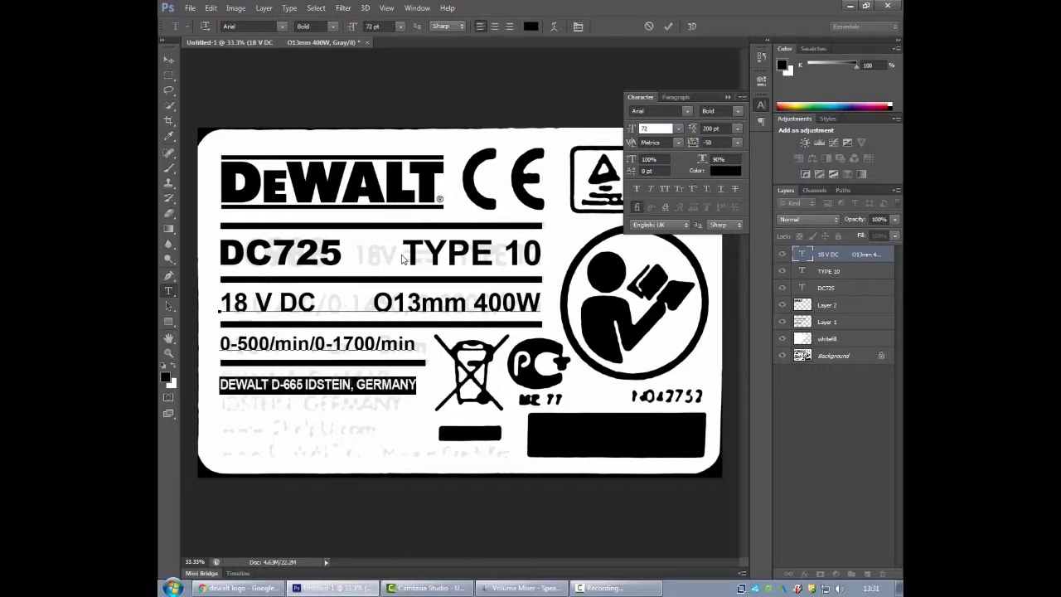
pyautogui.press('Up')
pyautogui.press('Up')
pyautogui.press('Up')
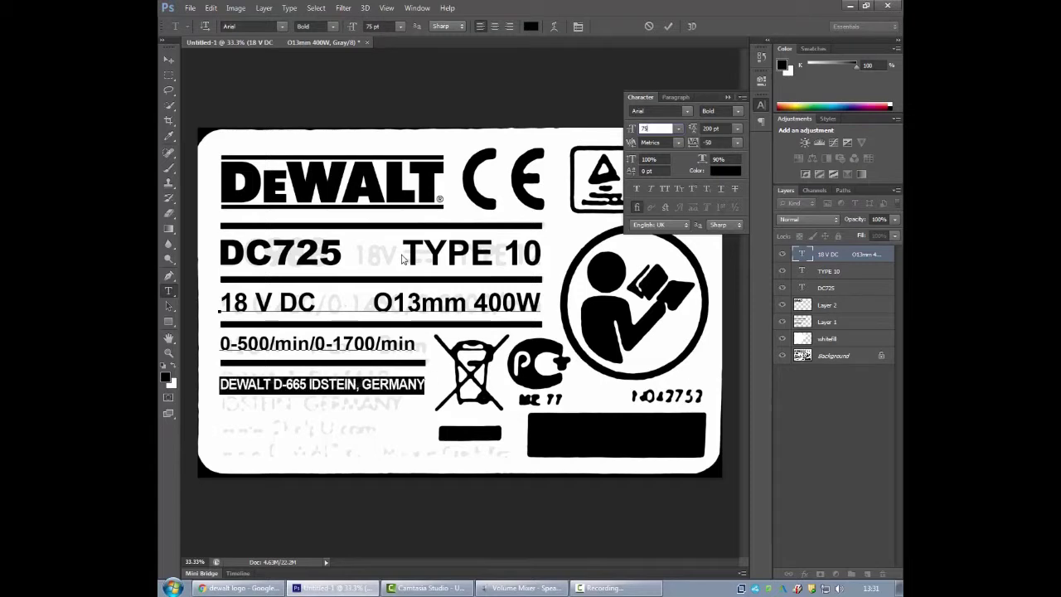
pyautogui.press('Return')
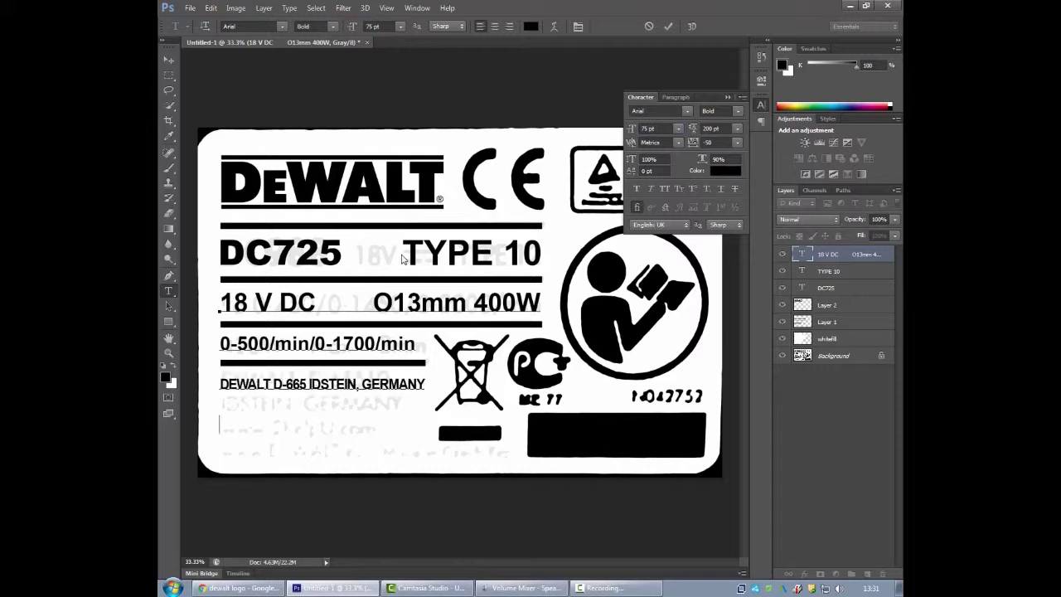
pyautogui.write('www.2helpu')
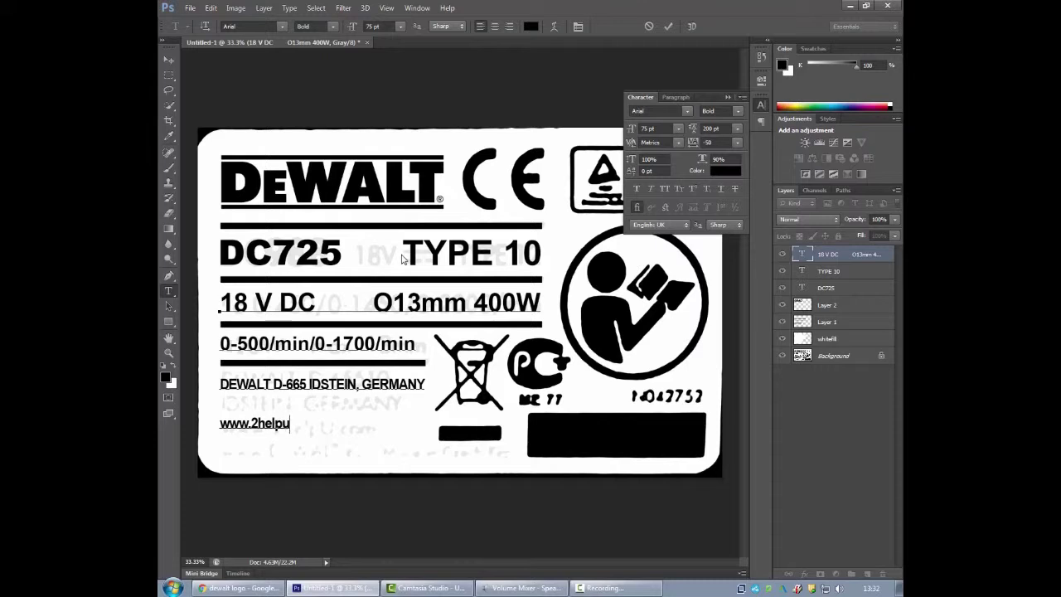
pyautogui.press('BackSpace')
pyautogui.write('U')
pyautogui.write('.com  ')
pyautogui.write('www.')
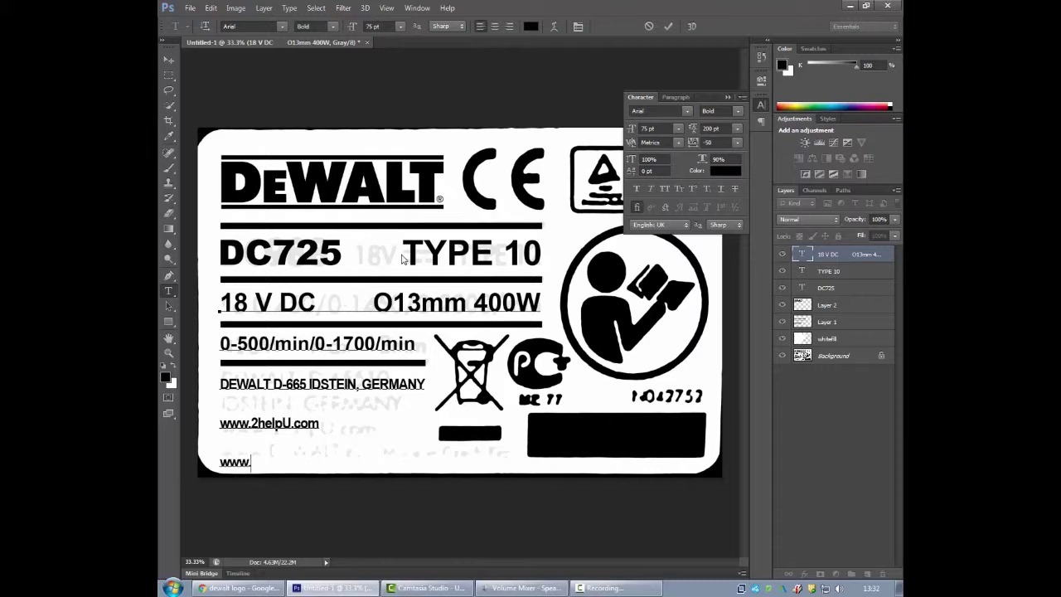
pyautogui.write('DEWALT.eu')
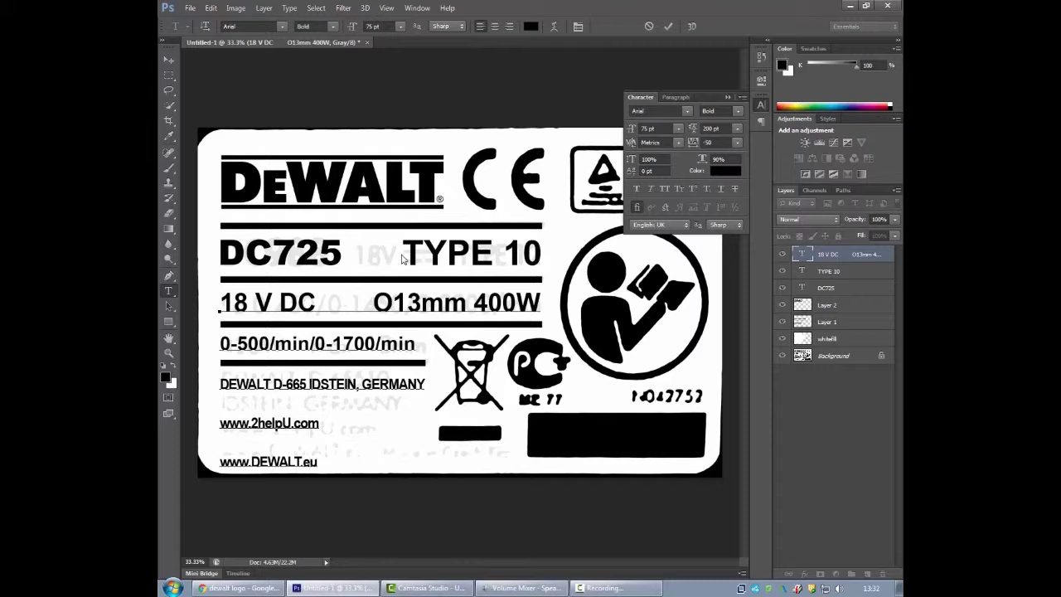
pyautogui.press('Return')
pyautogui.write('_____')
pyautogui.write('___')
pyautogui.write('___')
pyautogui.write('__')
pyautogui.write('____')
pyautogui.write('_')
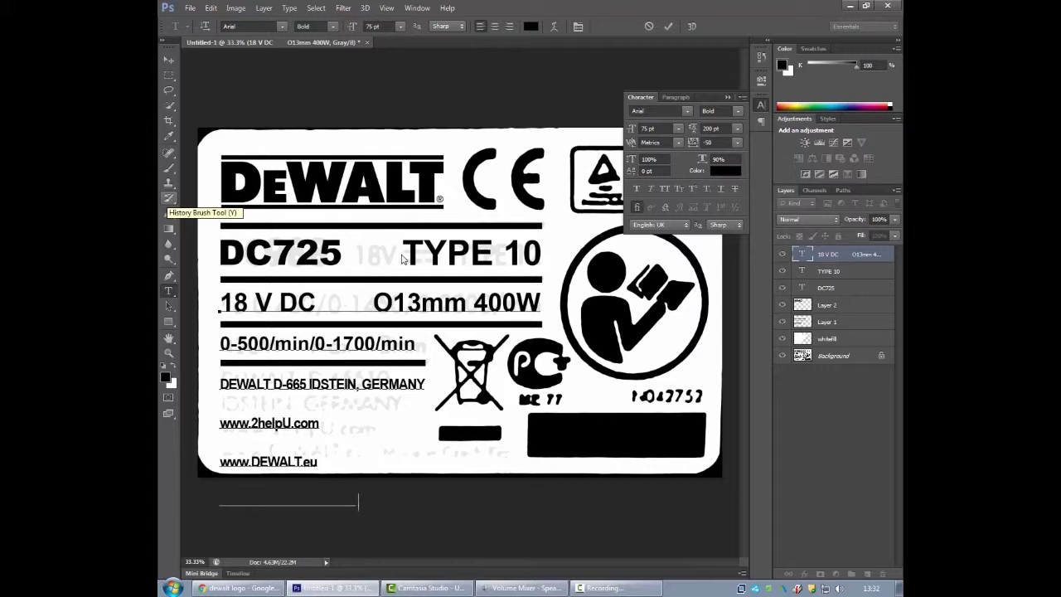
pyautogui.write('____')
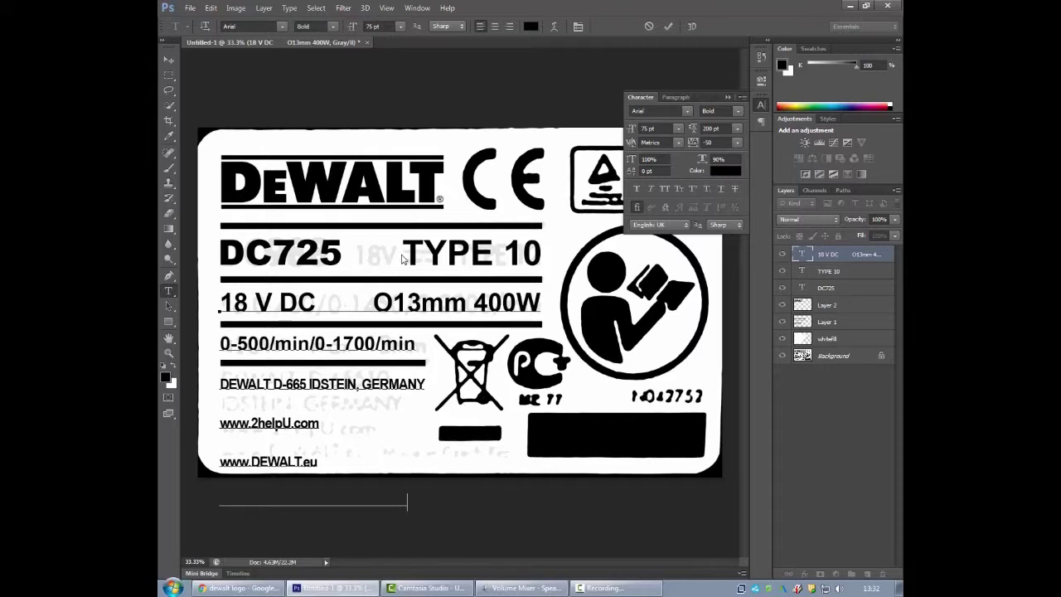
# Step: Select the four lines from DEWALT D-665 to Made in Czech Republic and try Auto leading, then restore 200 pt
pyautogui.hotkey('shift', 'Up')
pyautogui.hotkey('shift', 'Up')
pyautogui.hotkey('shift', 'Up')
pyautogui.hotkey('shift', 'Home')
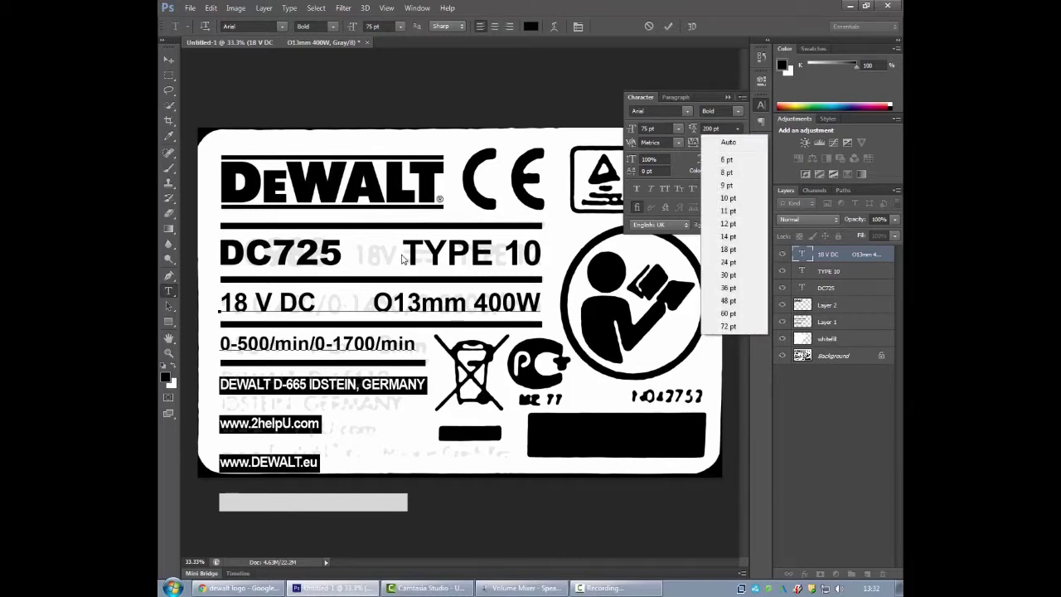
pyautogui.press('Return')
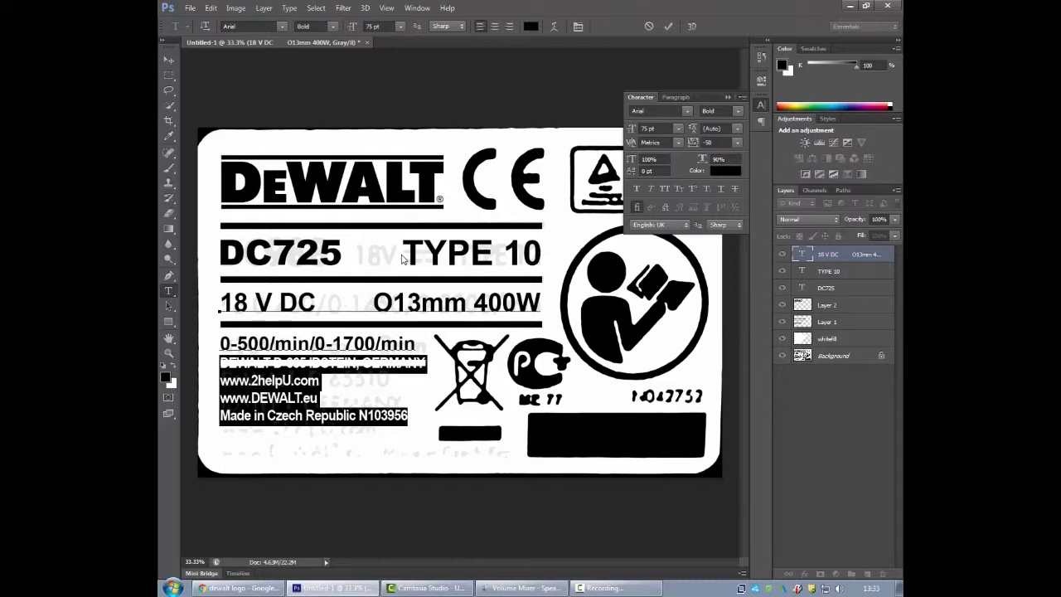
pyautogui.write('200')
pyautogui.press('Return')
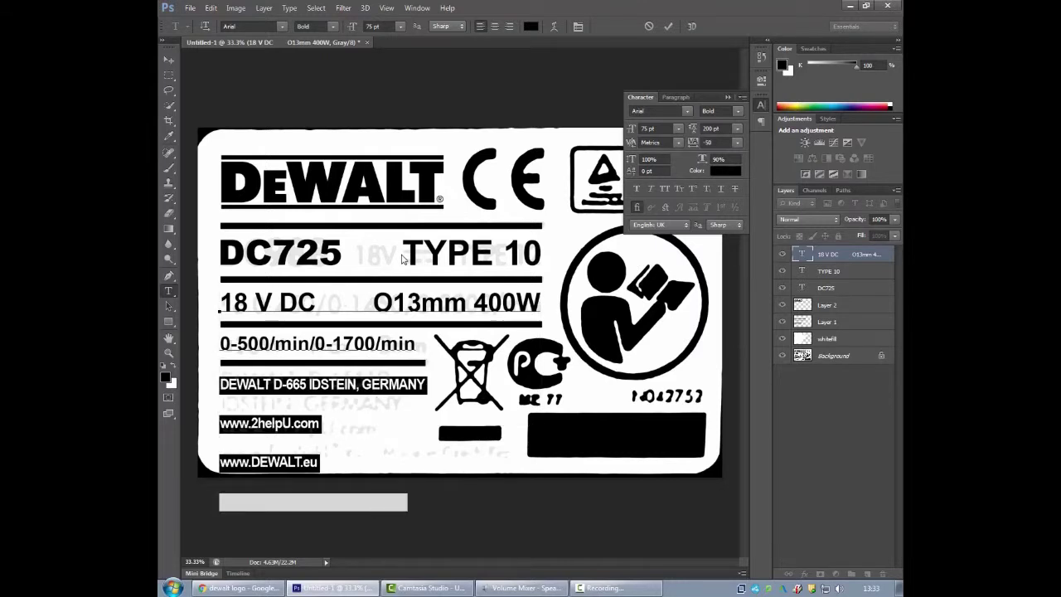
# Step: Set the leading of the four small address lines to Auto and insert a line break above them to clear the divider
pyautogui.click(401, 259)
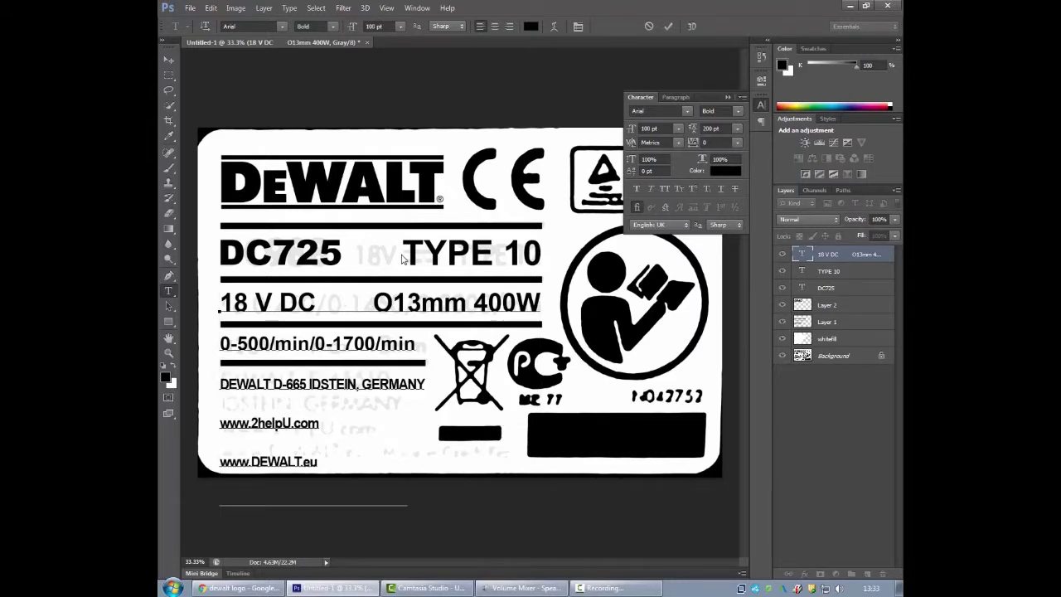
pyautogui.hotkey('shift', 'Down')
pyautogui.hotkey('shift', 'Down')
pyautogui.hotkey('shift', 'Down')
pyautogui.hotkey('shift', 'Down')
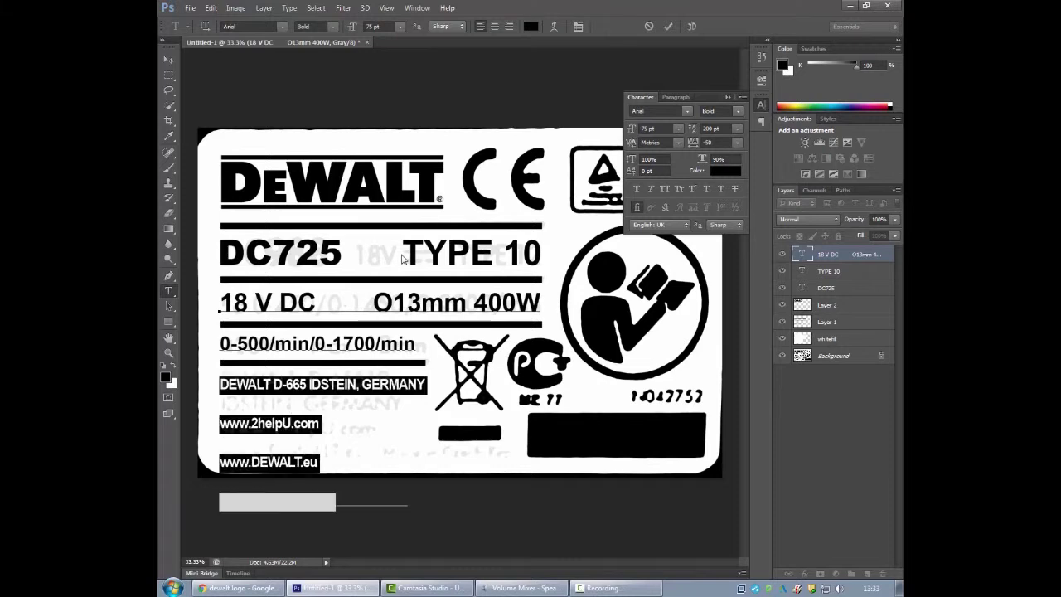
pyautogui.hotkey('shift', 'Down')
pyautogui.hotkey('ctrl', 'alt', 'shift', 'a')
pyautogui.hotkey('alt', 'Down')
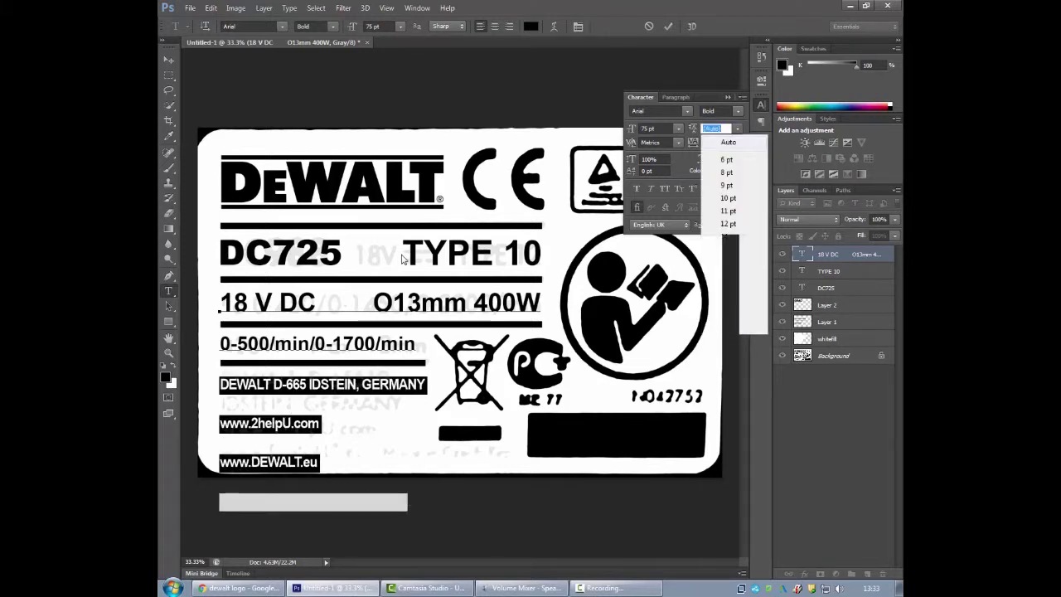
pyautogui.press('Return')
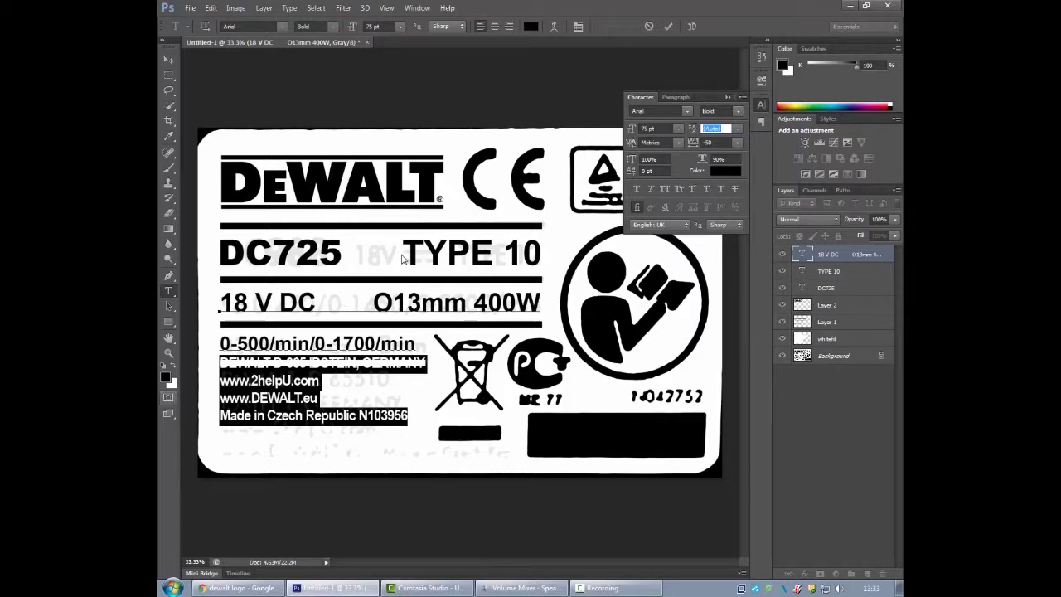
pyautogui.press('Left')
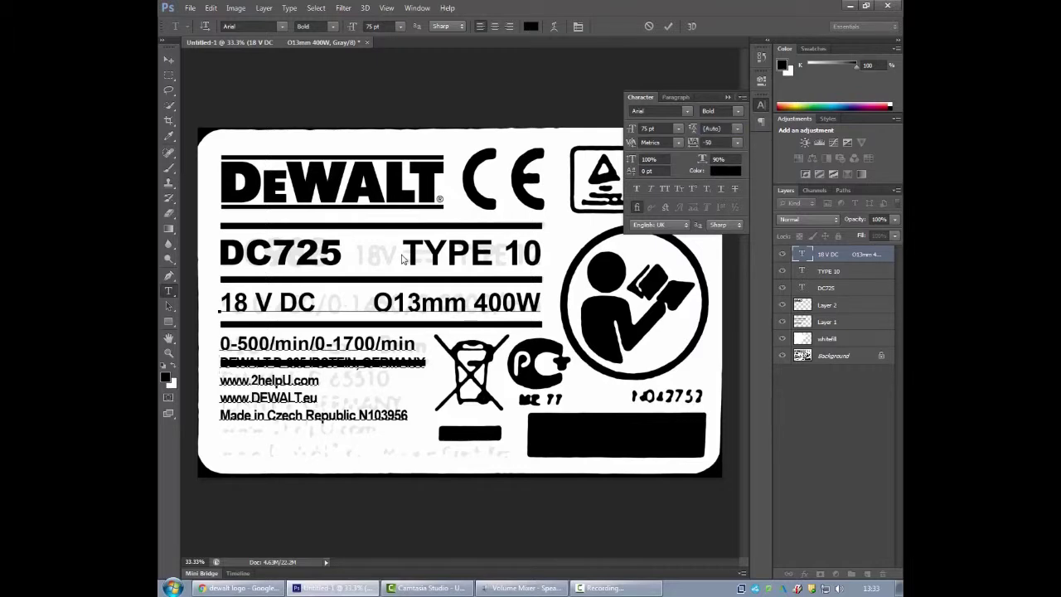
pyautogui.press('Return')
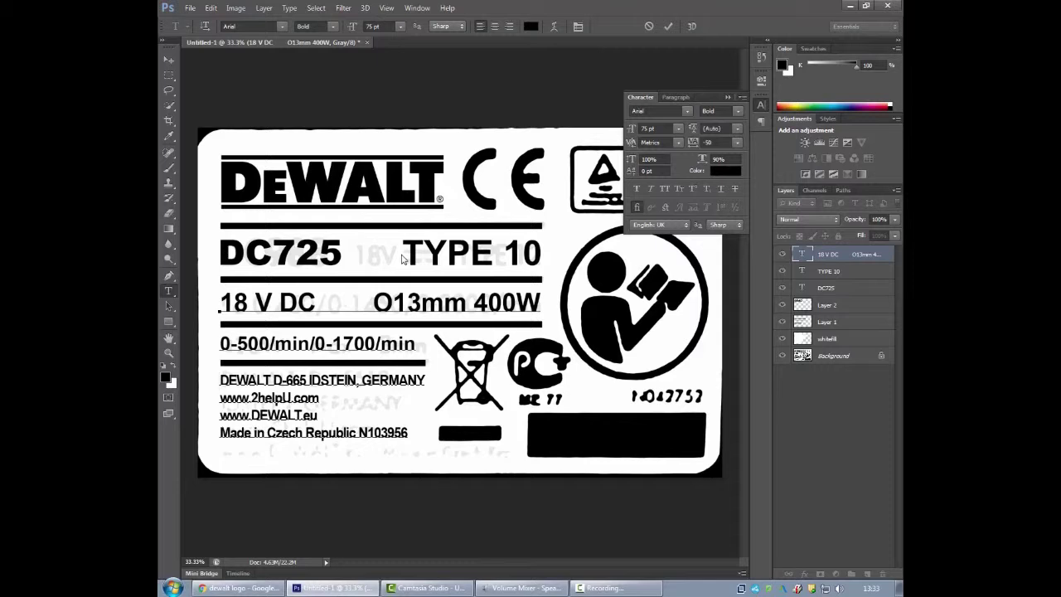
# Step: Set the leading of the four small address lines to 100 pt, trying 90 pt first, and commit the text
pyautogui.hotkey('ctrl', 'a')
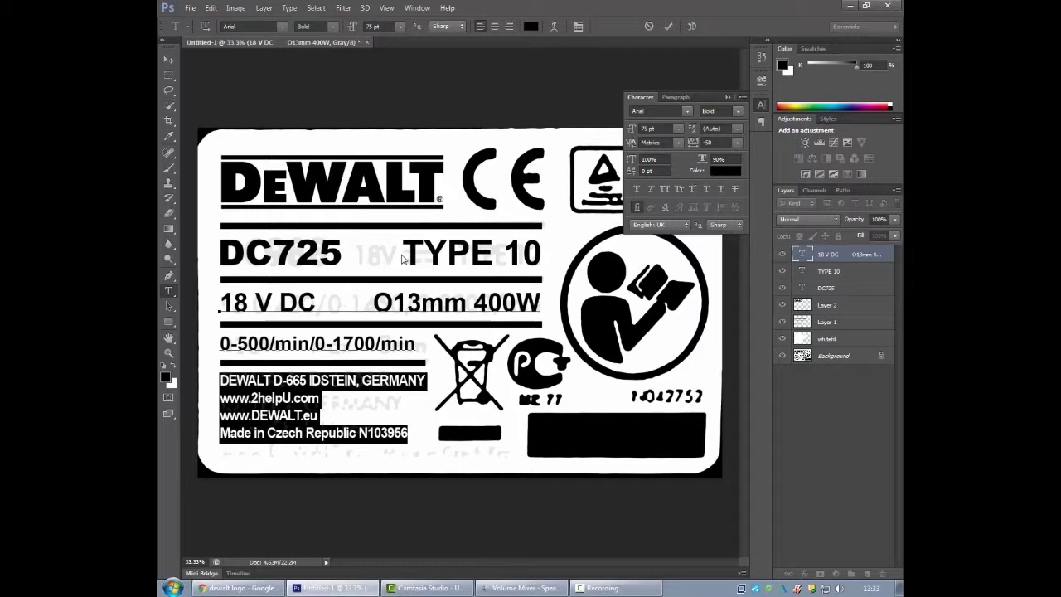
pyautogui.click(714, 129)
pyautogui.press('BackSpace')
pyautogui.press('BackSpace')
pyautogui.press('BackSpace')
pyautogui.press('BackSpace')
pyautogui.press('BackSpace')
pyautogui.press('BackSpace')
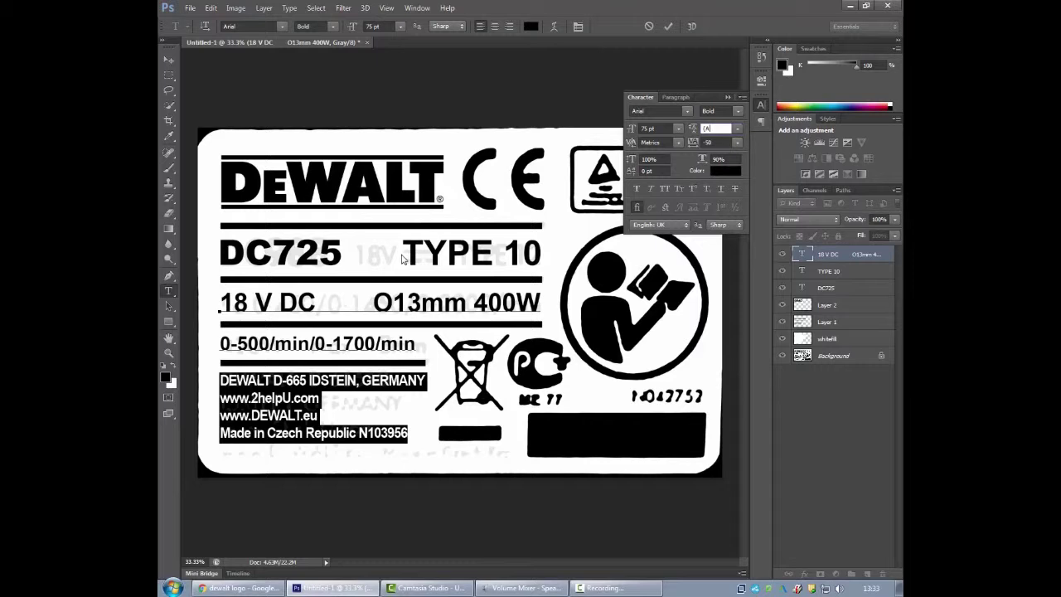
pyautogui.write('90')
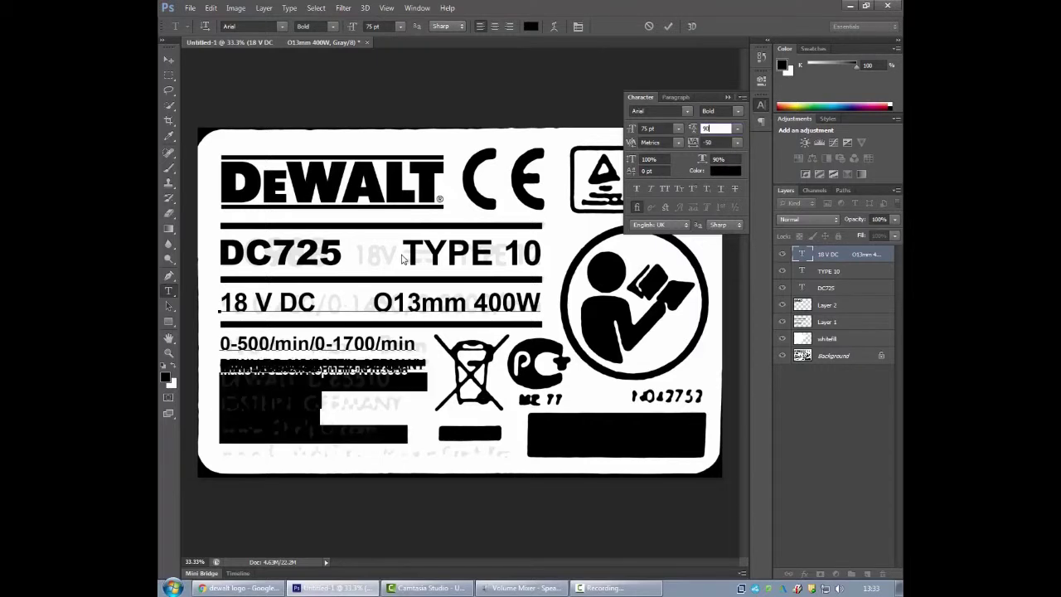
pyautogui.press('BackSpace')
pyautogui.press('BackSpace')
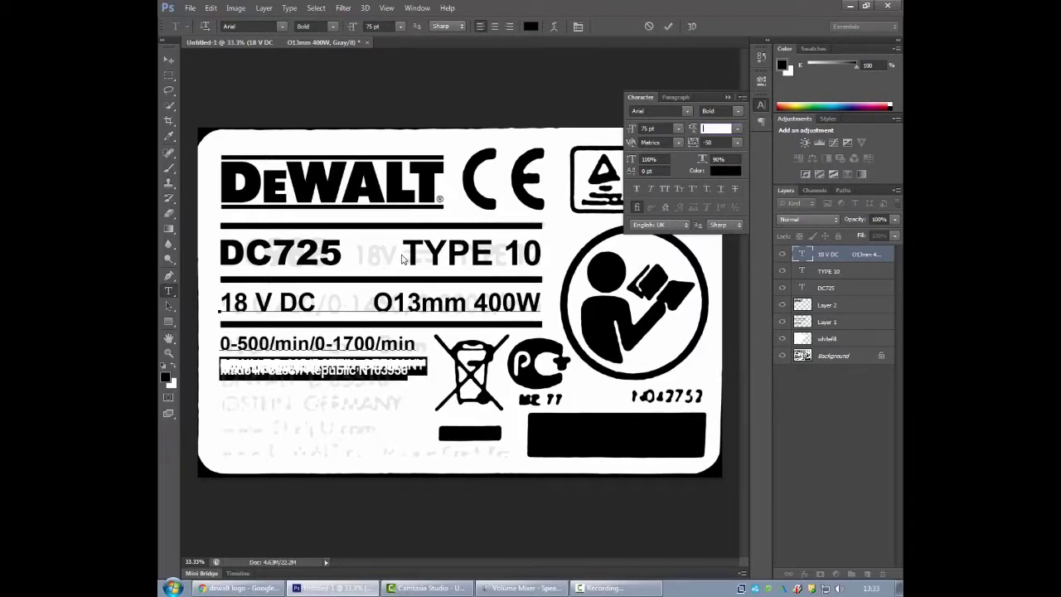
pyautogui.write('100')
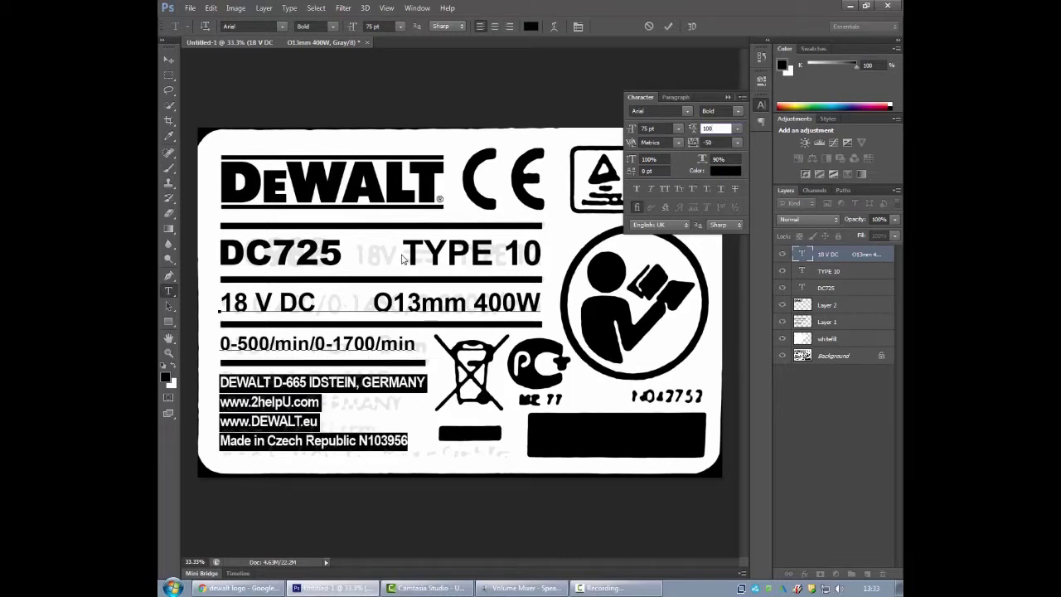
pyautogui.hotkey('ctrl', 'Return')
# Step: Select the whitefill layer and raise its opacity to 100%
pyautogui.press('m')
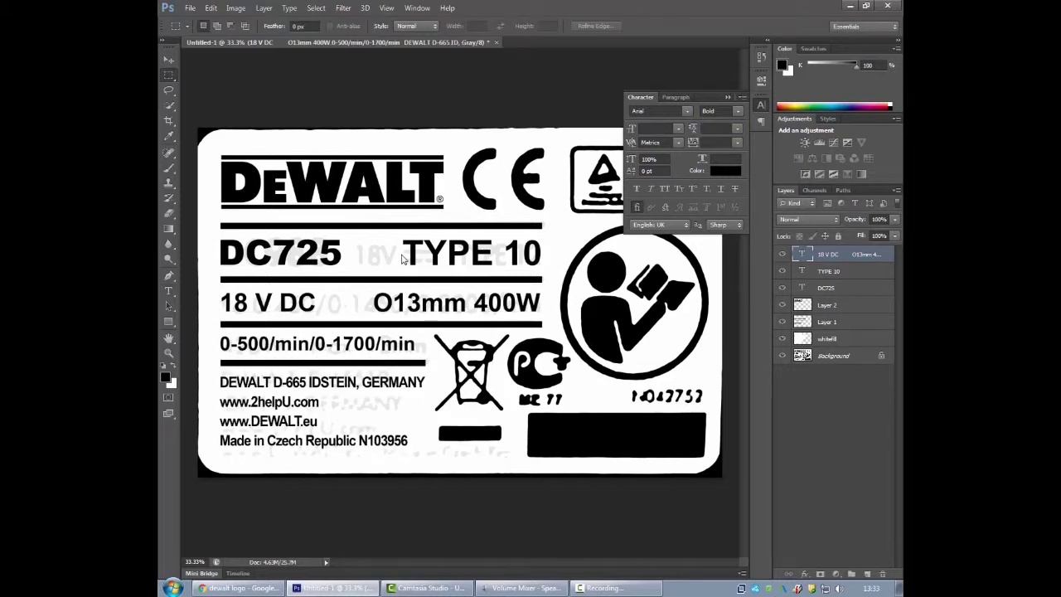
pyautogui.hotkey('alt', '[')
pyautogui.hotkey('alt', '[')
pyautogui.hotkey('alt', '[')
pyautogui.hotkey('alt', '[')
pyautogui.hotkey('alt', '[')
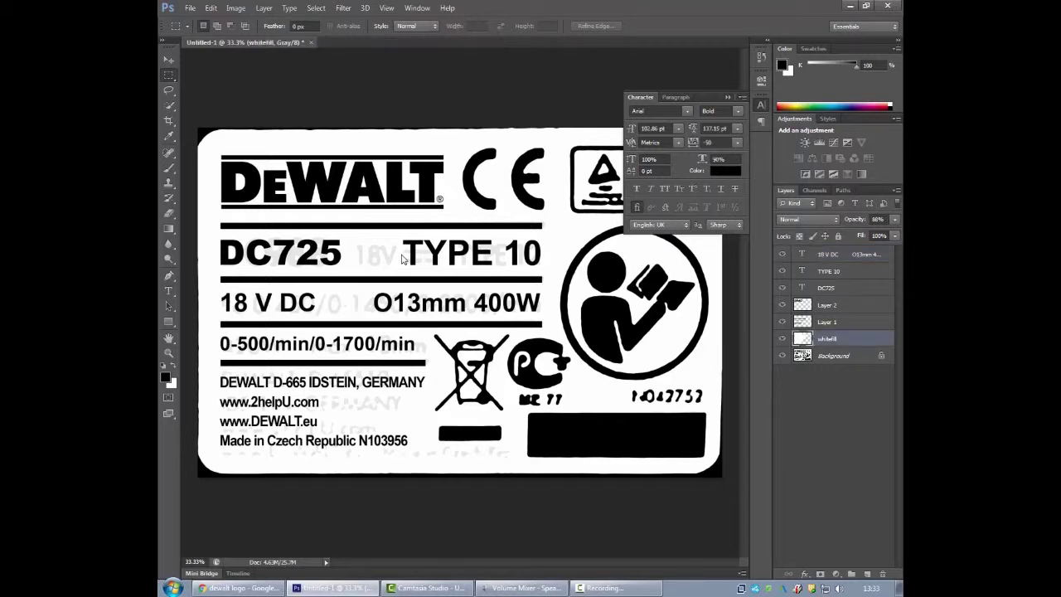
pyautogui.press('0')
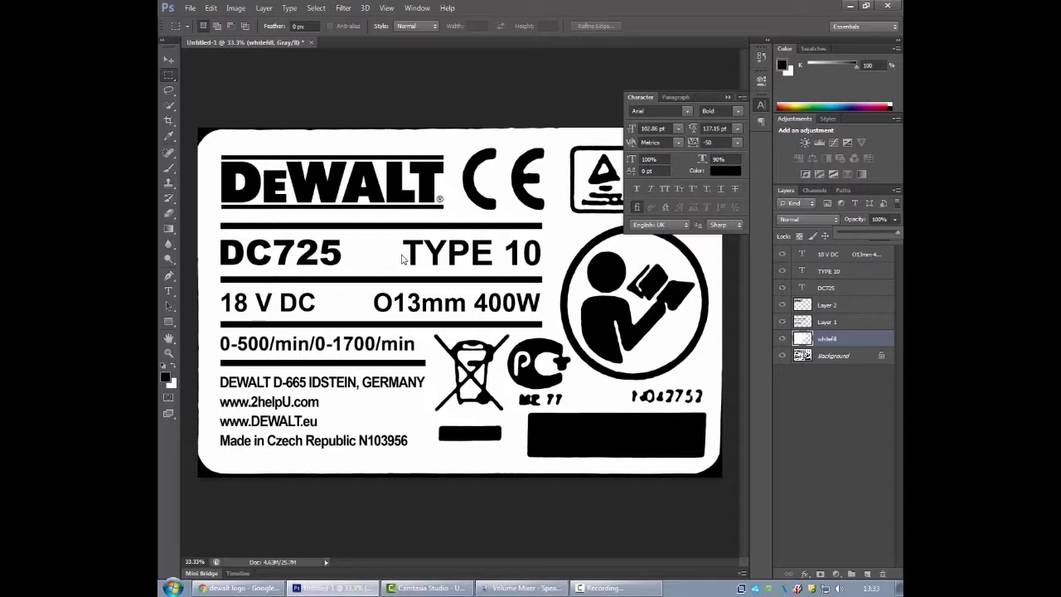
pyautogui.hotkey('alt', '[')
pyautogui.hotkey('alt', ']')
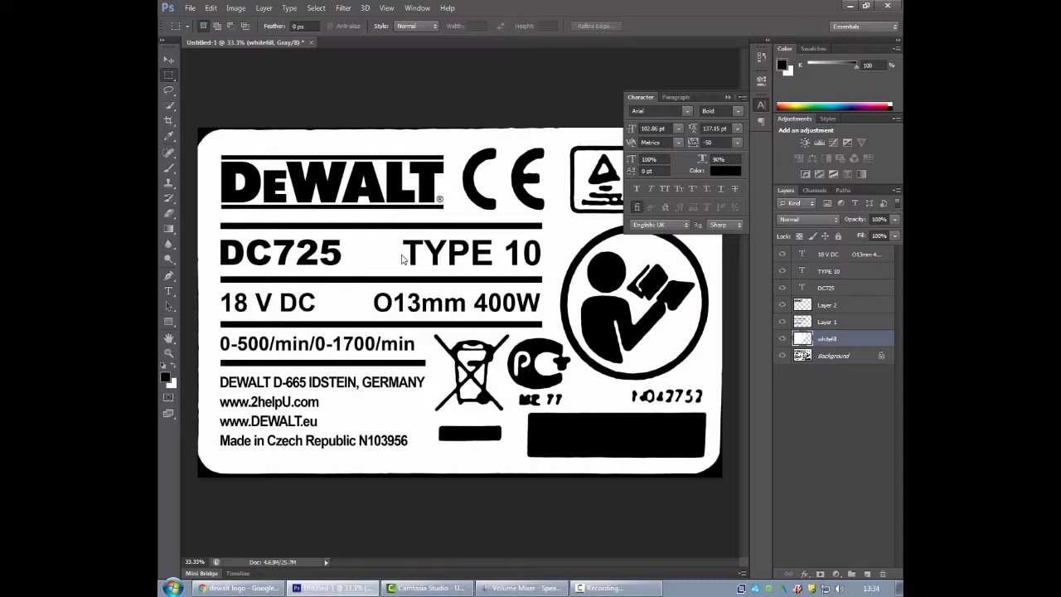
# Step: Dock the Character panel beneath the Layers panel and select the whole canvas
pyautogui.moveTo(217, 147); pyautogui.dragTo(711, 463)
pyautogui.moveTo(639, 97); pyautogui.dragTo(794, 414)
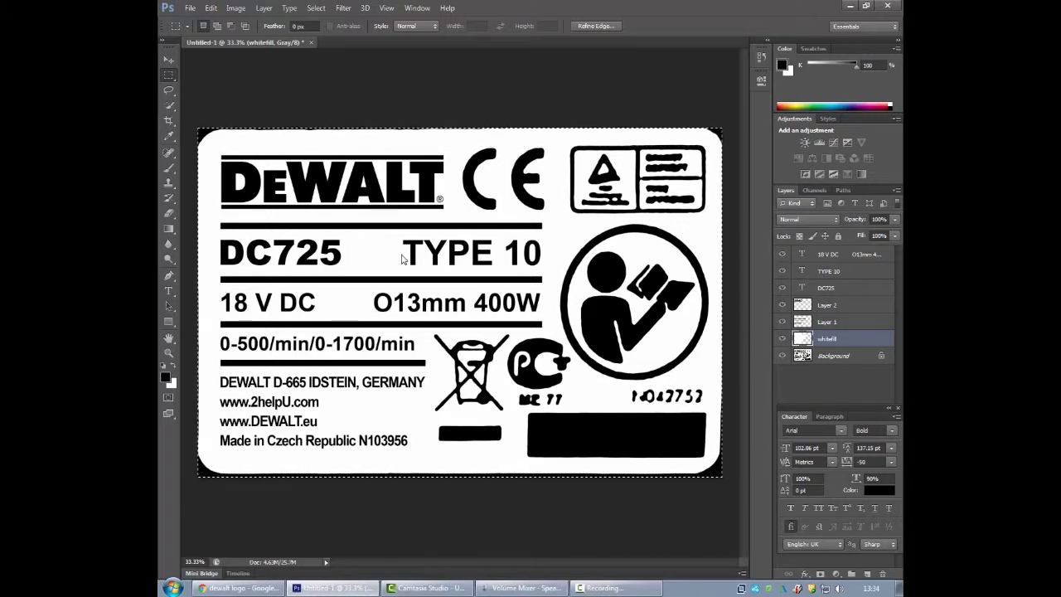
# Step: Try subtracting an inner rectangle around the plate's contents from the full-canvas selection, then deselect
pyautogui.press('alt')
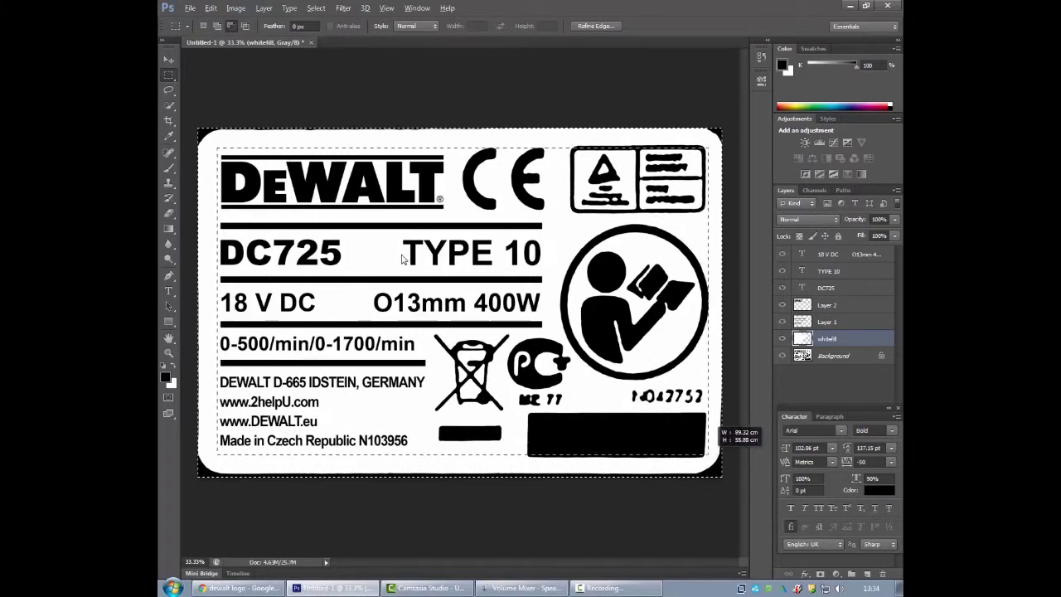
pyautogui.moveTo(217, 147); pyautogui.dragTo(705, 463)
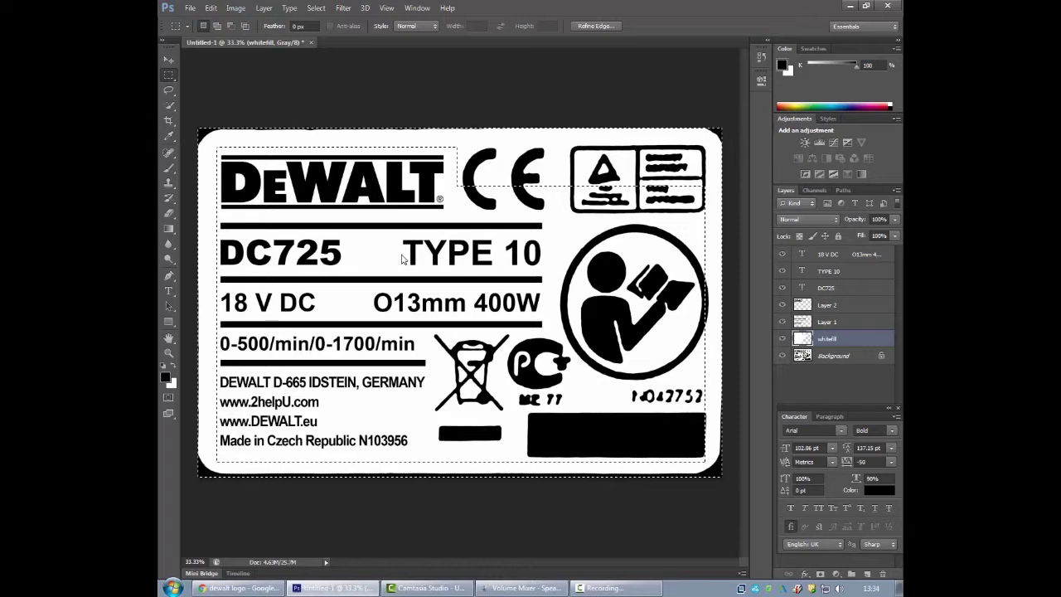
pyautogui.hotkey('ctrl', 'd')
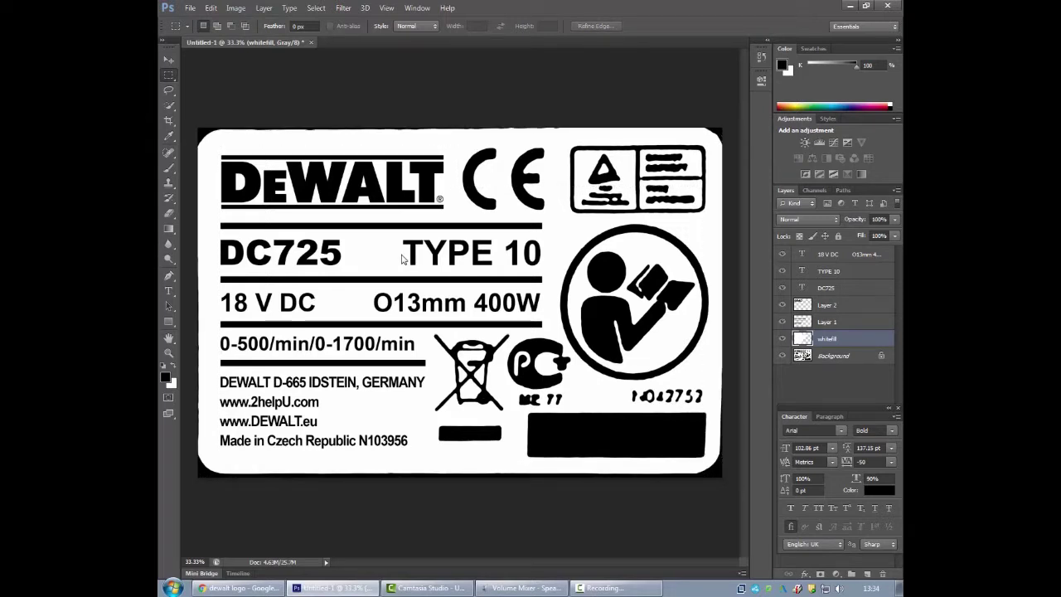
# Step: Select a rectangle just around the plate's contents and invert the selection to cover only the outer border
pyautogui.moveTo(643, 442); pyautogui.dragTo(711, 464)
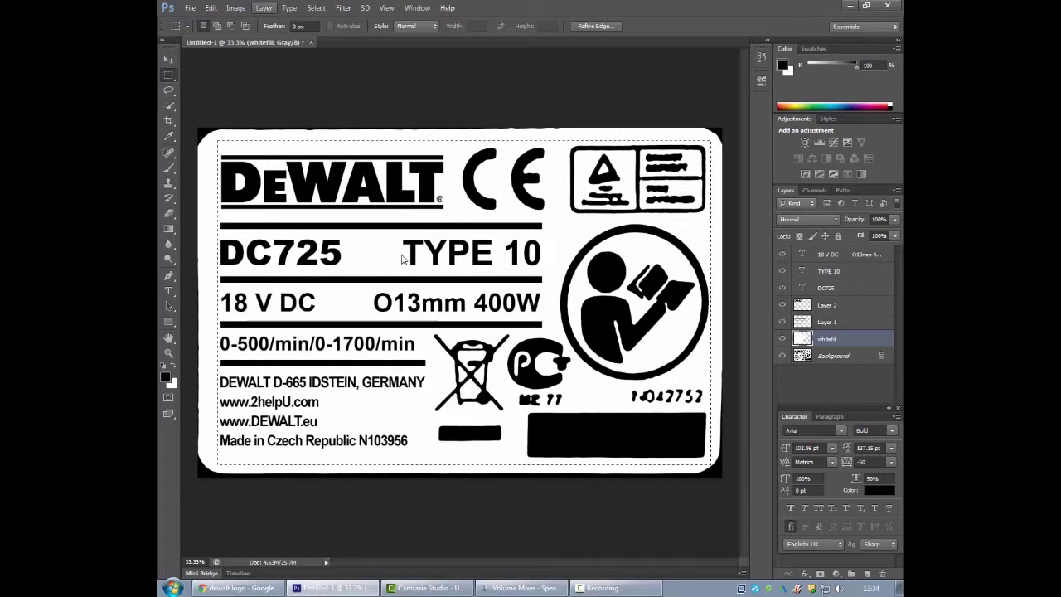
pyautogui.press('Return')
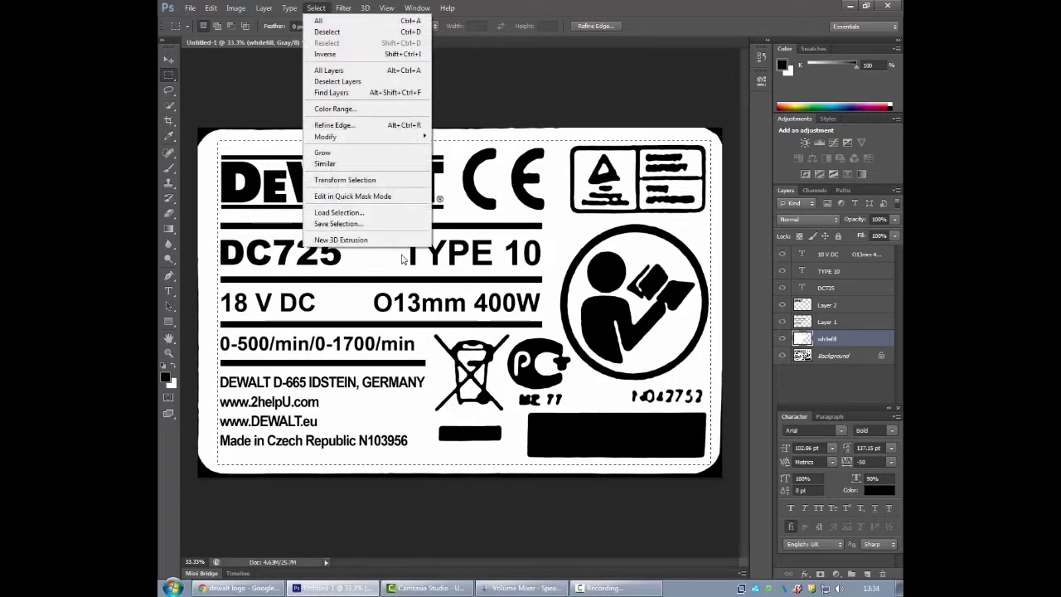
pyautogui.press('Right')
pyautogui.press('Left')
pyautogui.press('Down')
pyautogui.press('Down')
pyautogui.press('Up')
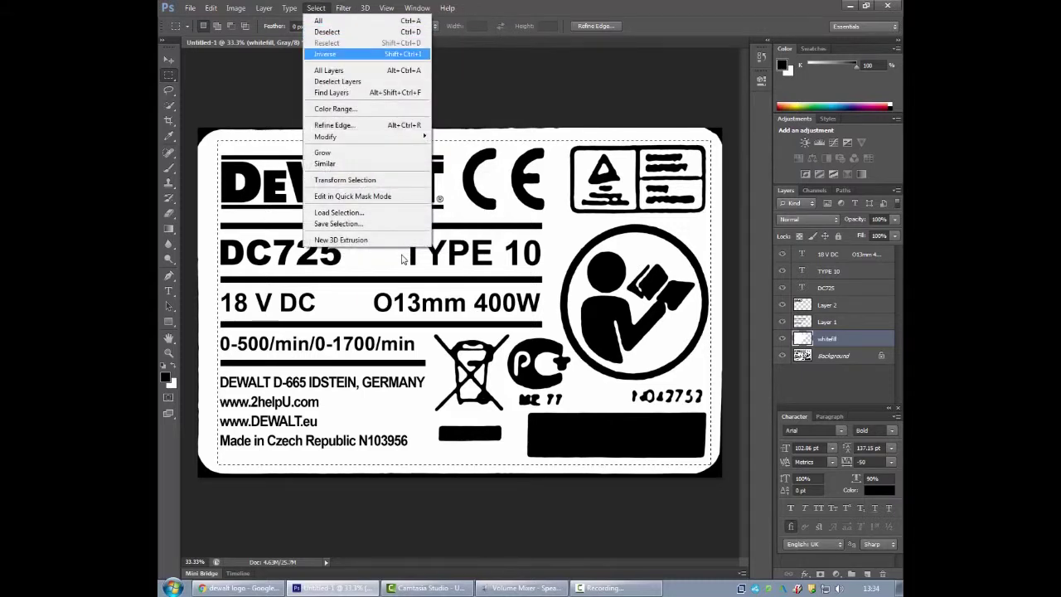
pyautogui.press('Down')
pyautogui.press('Up')
pyautogui.press('Down')
pyautogui.press('Return')
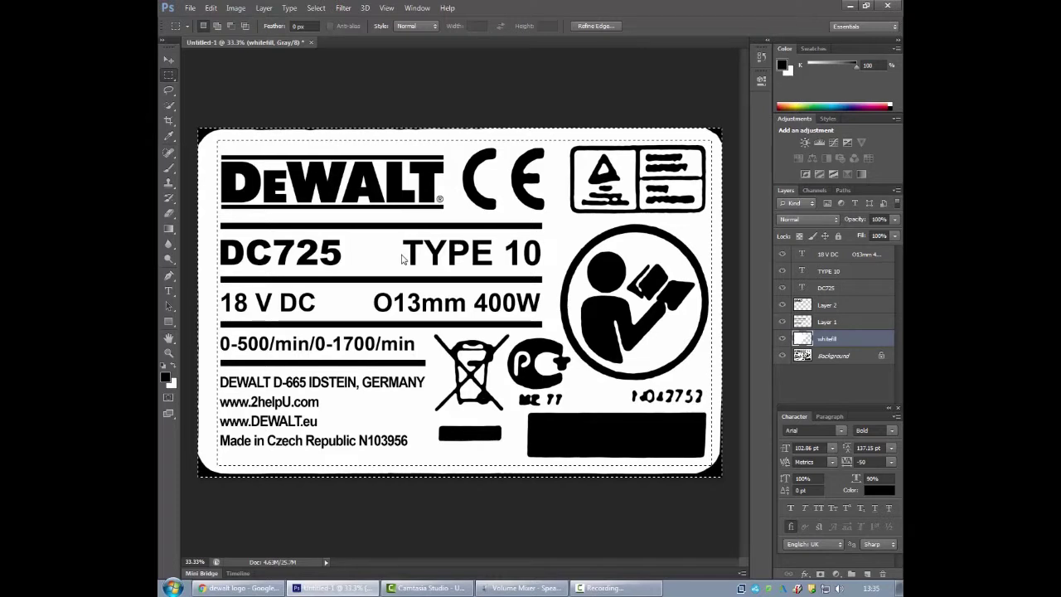
# Step: Swap the foreground colour to white, fill the selected border with it at 100% opacity, and deselect
pyautogui.press('x')
pyautogui.press('Left')
pyautogui.press('Left')
pyautogui.press('Left')
pyautogui.press('Down')
pyautogui.press('Down')
pyautogui.press('Down')
pyautogui.press('Down')
pyautogui.press('Down')
pyautogui.press('Down')
pyautogui.press('Down')
pyautogui.press('Down')
pyautogui.press('Down')
pyautogui.press('Return')
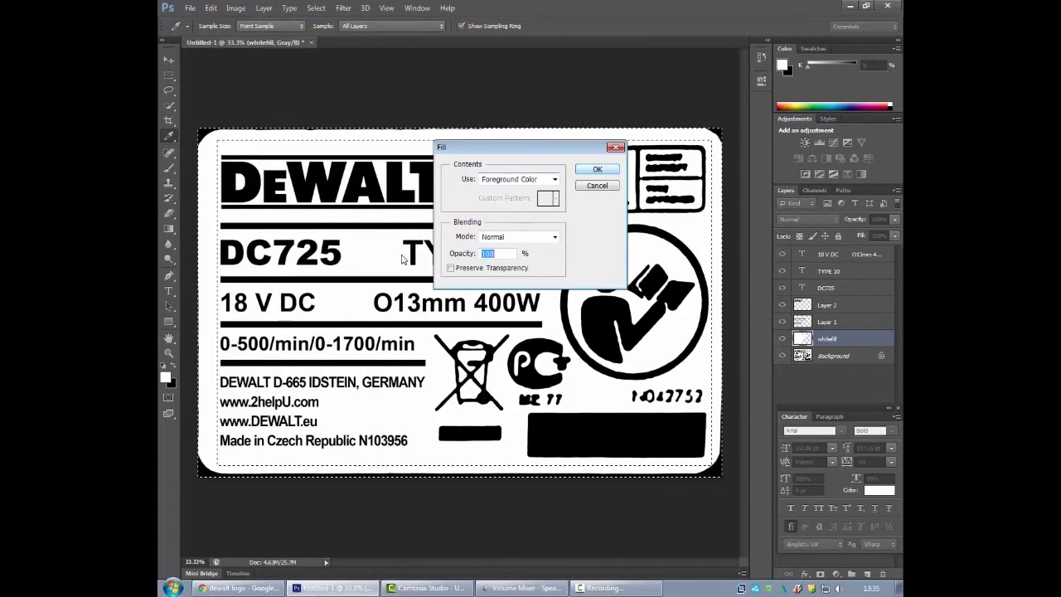
pyautogui.press('Return')
pyautogui.press('m')
pyautogui.hotkey('ctrl', 'd')
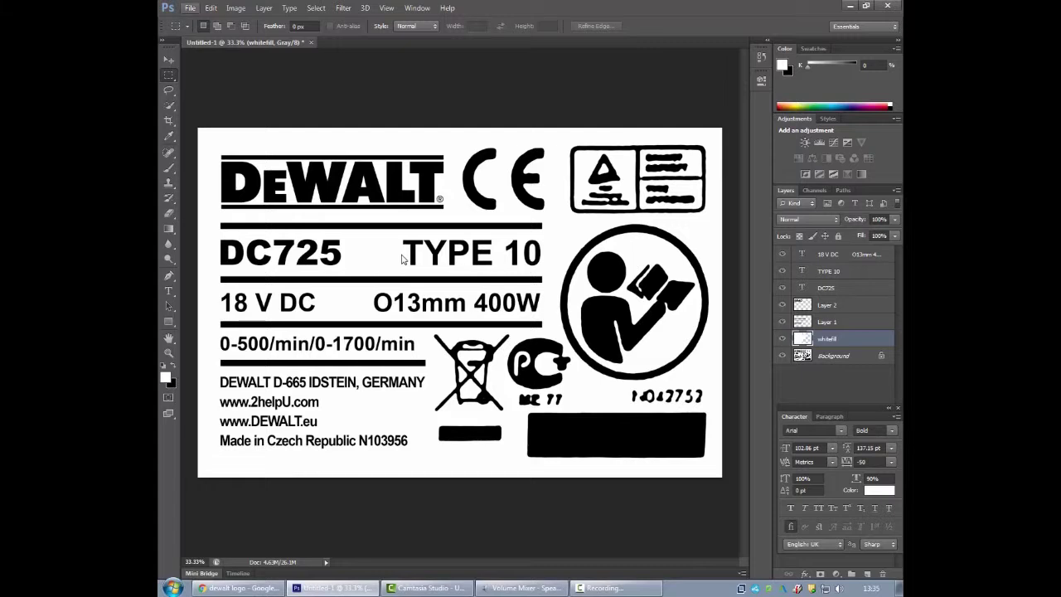
pyautogui.hotkey('alt', 'f')
pyautogui.press('Down')
pyautogui.press('Down')
pyautogui.press('Down')
pyautogui.press('Down')
pyautogui.press('Down')
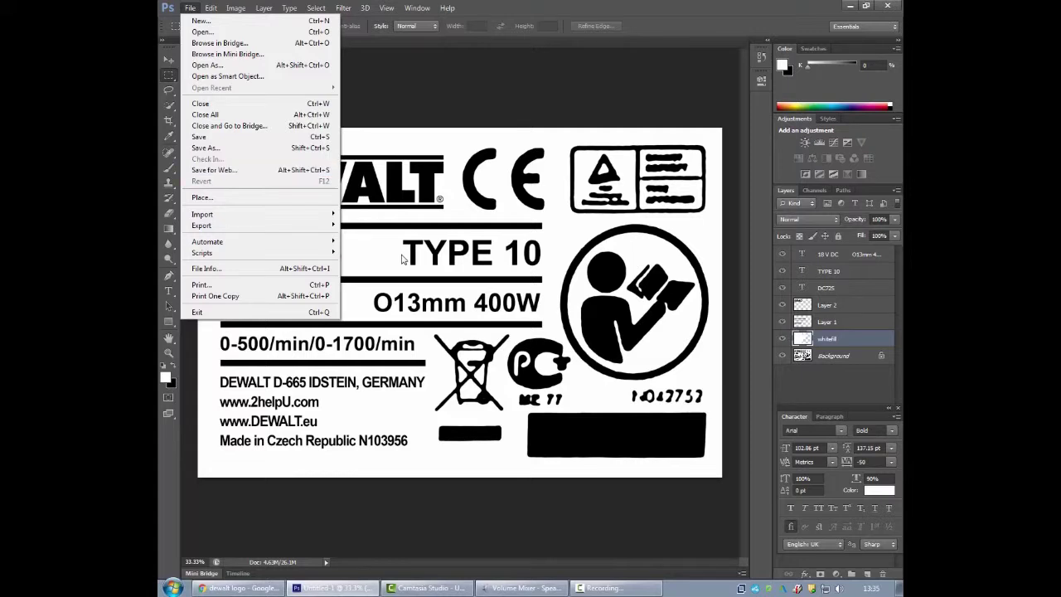
pyautogui.press('Escape')
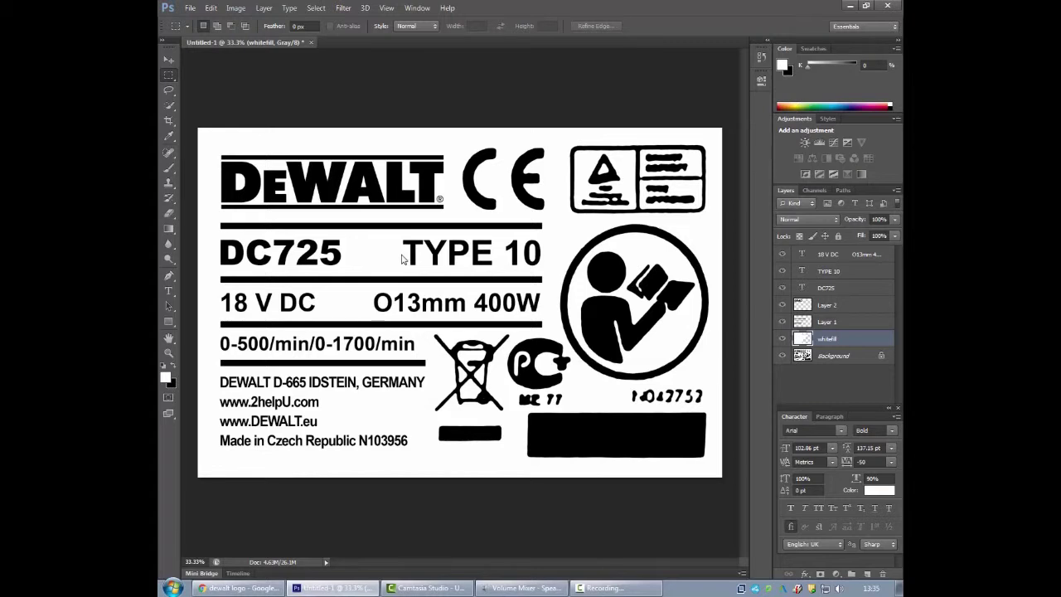
# Step: Flatten all layers of the plate artwork into a single background
pyautogui.hotkey('alt', 'l')
pyautogui.press('f')
pyautogui.press('l')
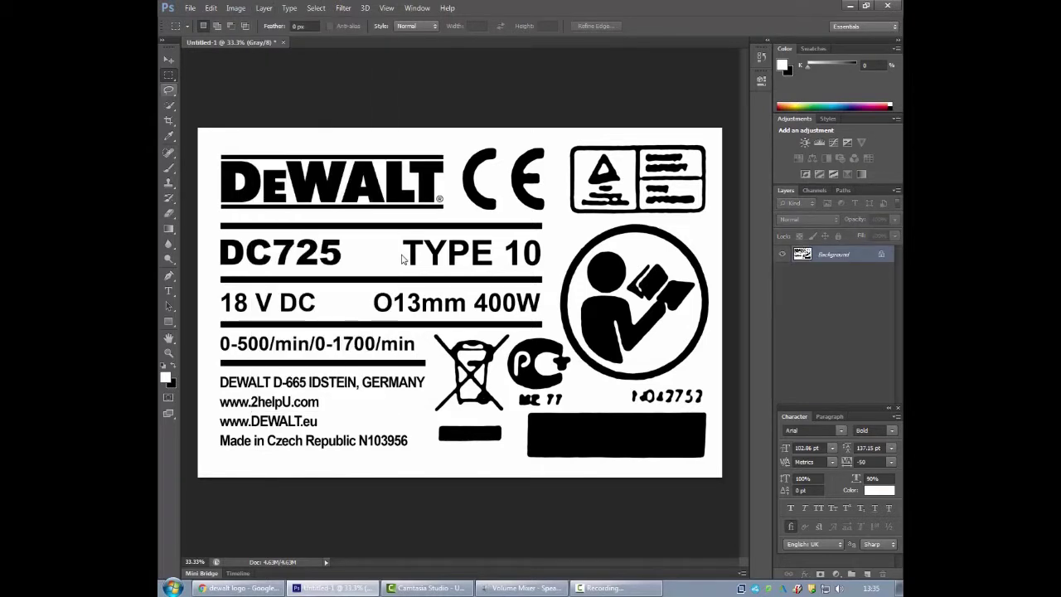
# Step: Start saving the flattened artwork and set the file format to JPEG
pyautogui.hotkey('alt', 'f')
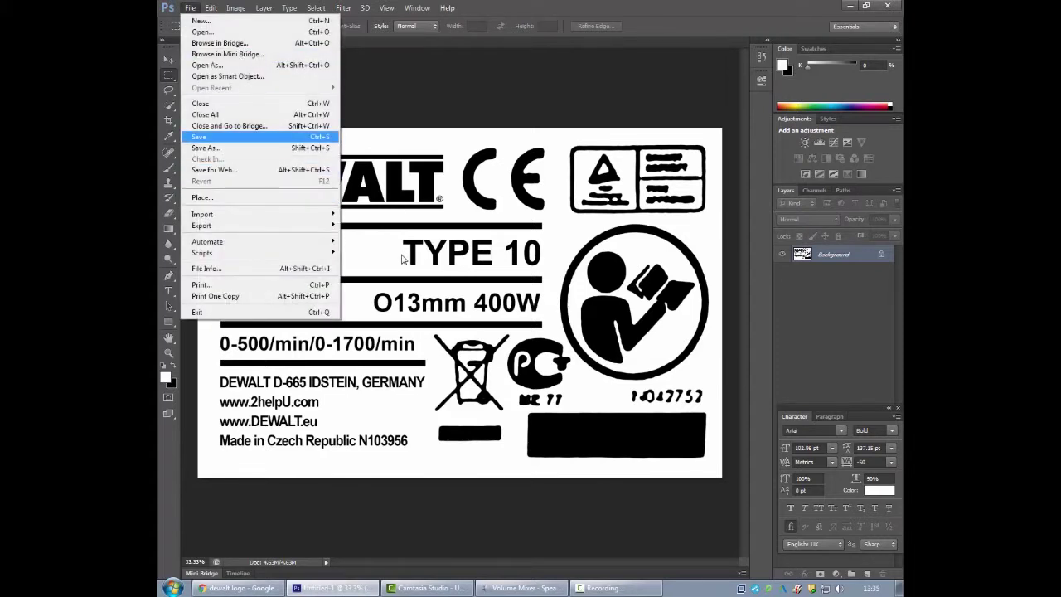
pyautogui.press('Return')
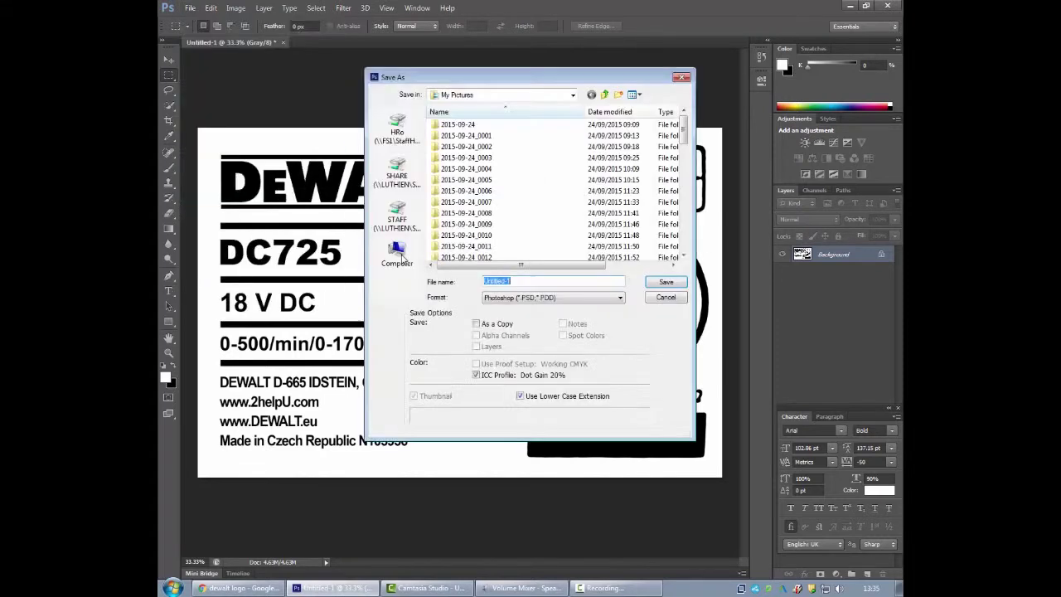
pyautogui.press('Tab')
pyautogui.hotkey('alt', 'Down')
pyautogui.press('Down')
pyautogui.press('Down')
pyautogui.press('Down')
pyautogui.press('Down')
pyautogui.press('Down')
pyautogui.press('Down')
pyautogui.press('Down')
pyautogui.press('Down')
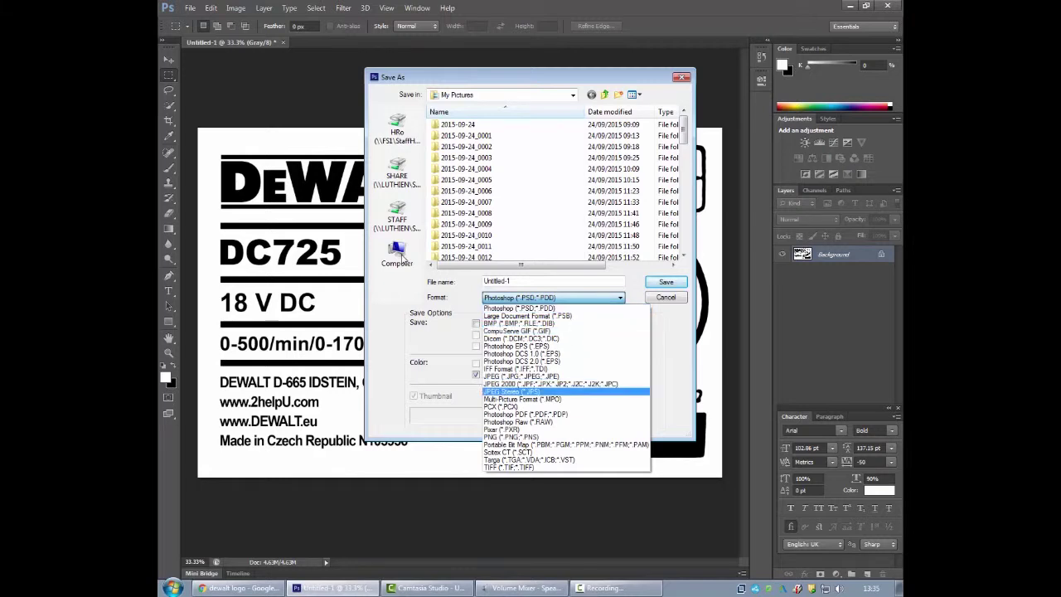
pyautogui.press('Up')
pyautogui.press('Return')
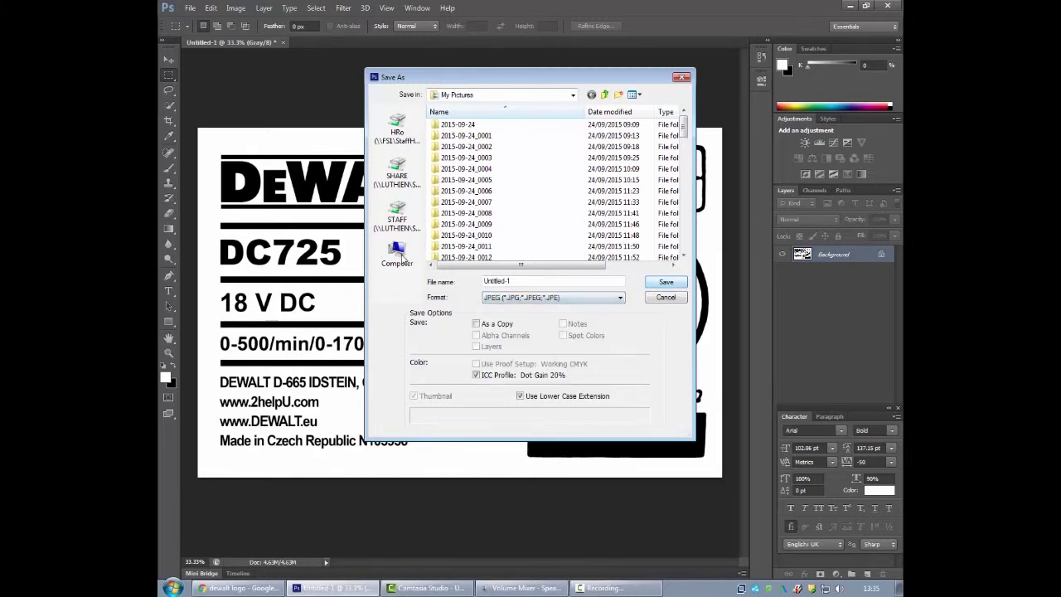
# Step: Save the JPEG as serialplate in the drillmodeltutorial folder on the H: drive with quality 11
pyautogui.hotkey('shift', 'Tab')
pyautogui.press('Up')
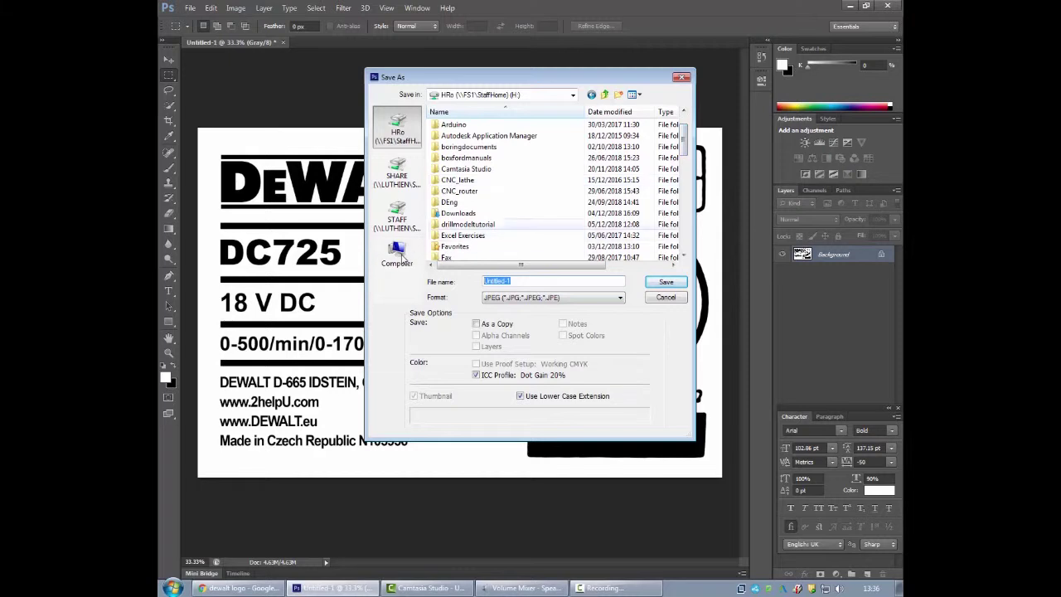
pyautogui.doubleClick(468, 223)
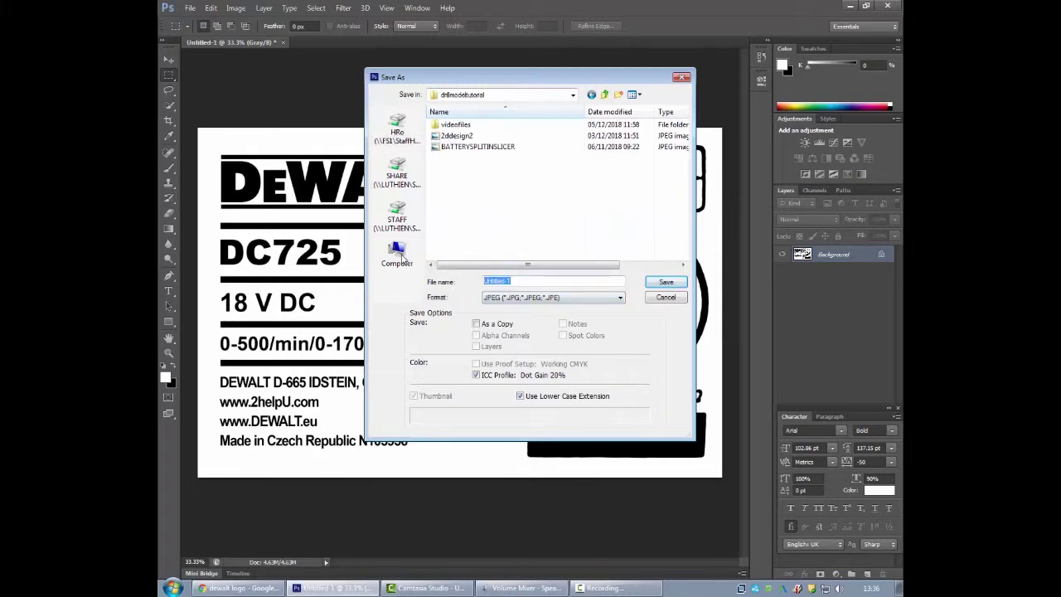
pyautogui.write('serialplate')
pyautogui.press('Return')
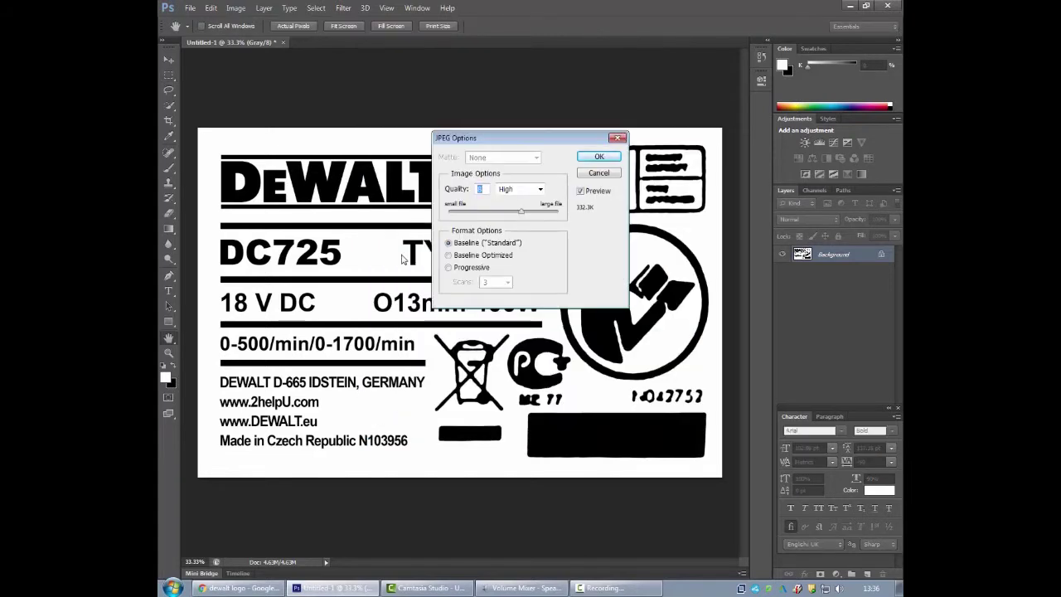
pyautogui.write('11')
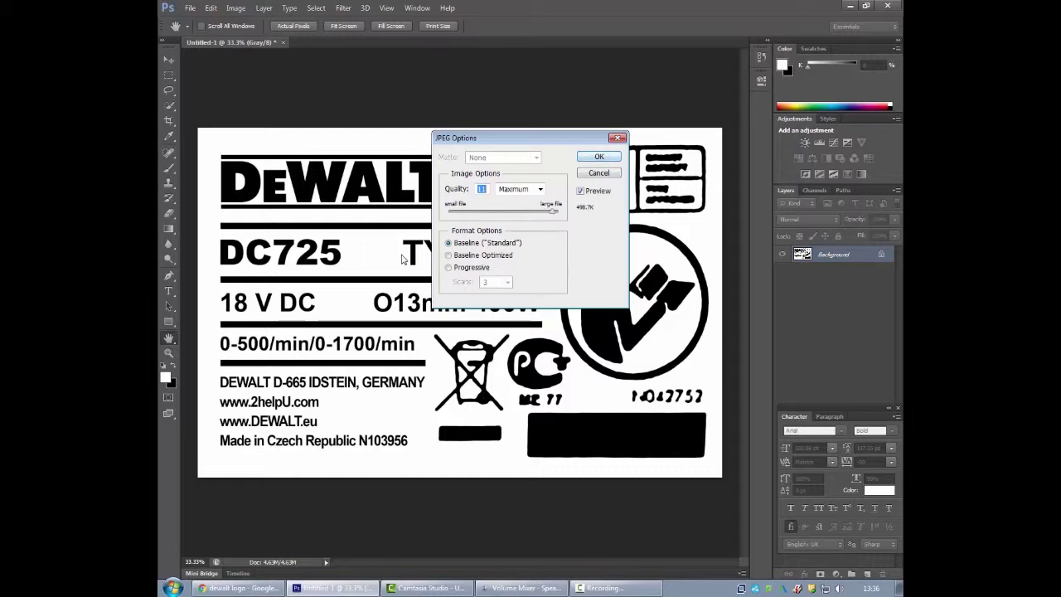
pyautogui.press('Return')
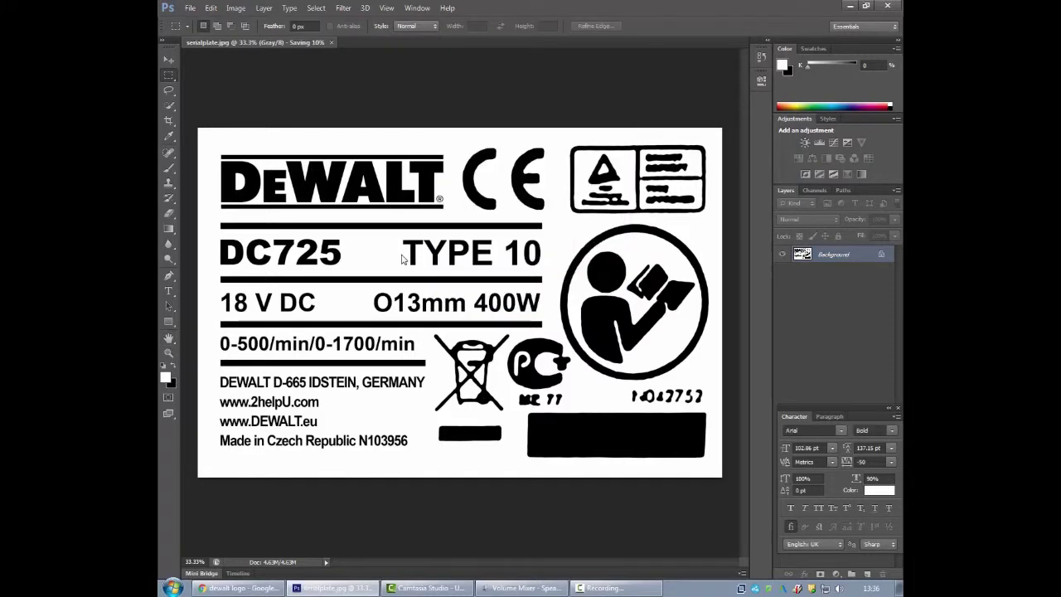
# Step: Turn off image resampling and set the document width to 6 cm in Image Size
pyautogui.press('Left')
pyautogui.press('Left')
pyautogui.press('Down')
pyautogui.press('Down')
pyautogui.press('Down')
pyautogui.press('Down')
pyautogui.press('Down')
pyautogui.press('Down')
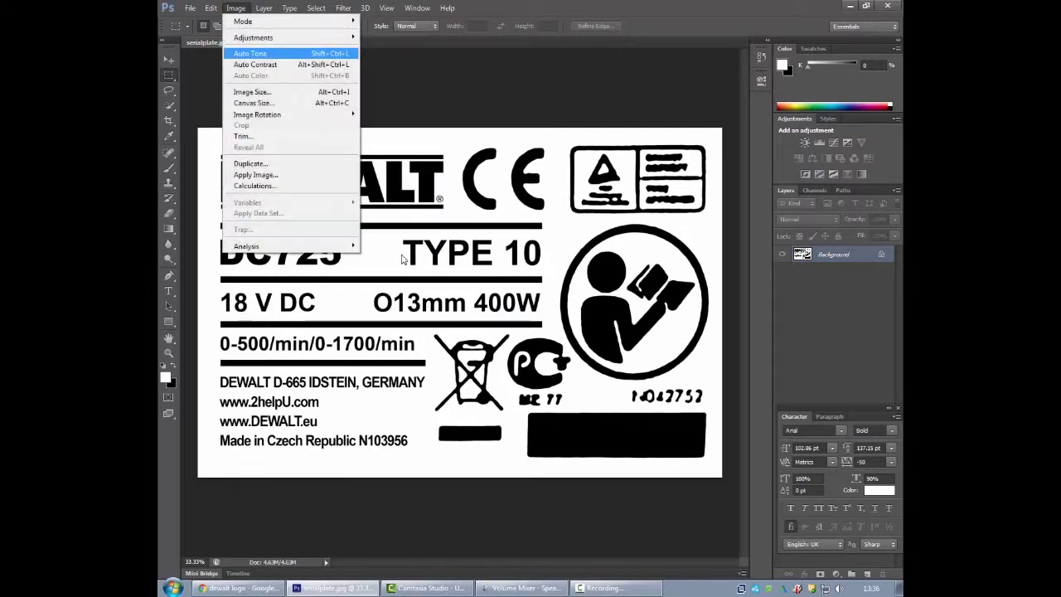
pyautogui.press('Return')
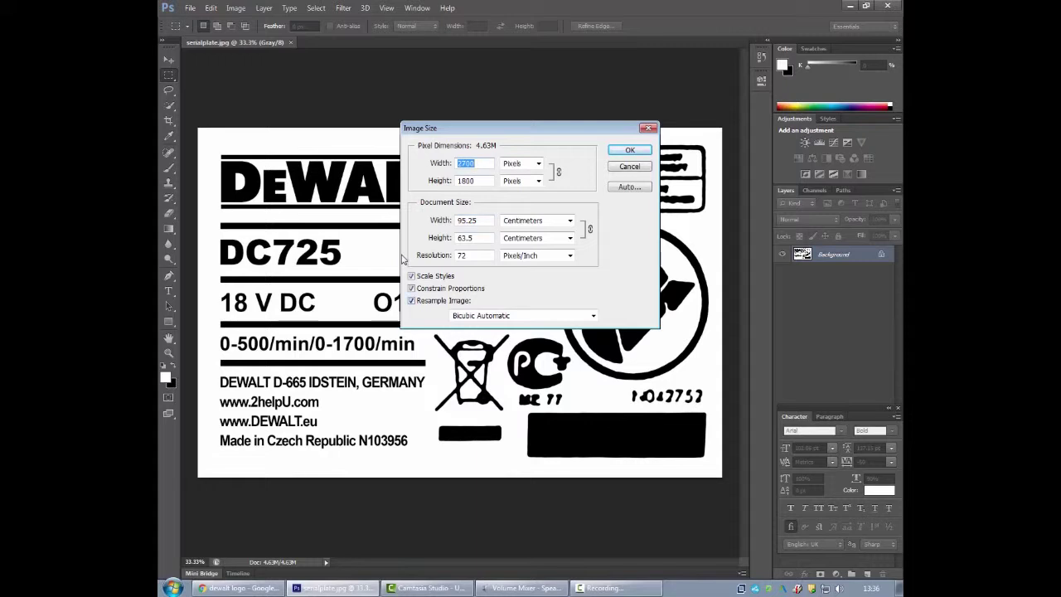
pyautogui.hotkey('alt', 'i')
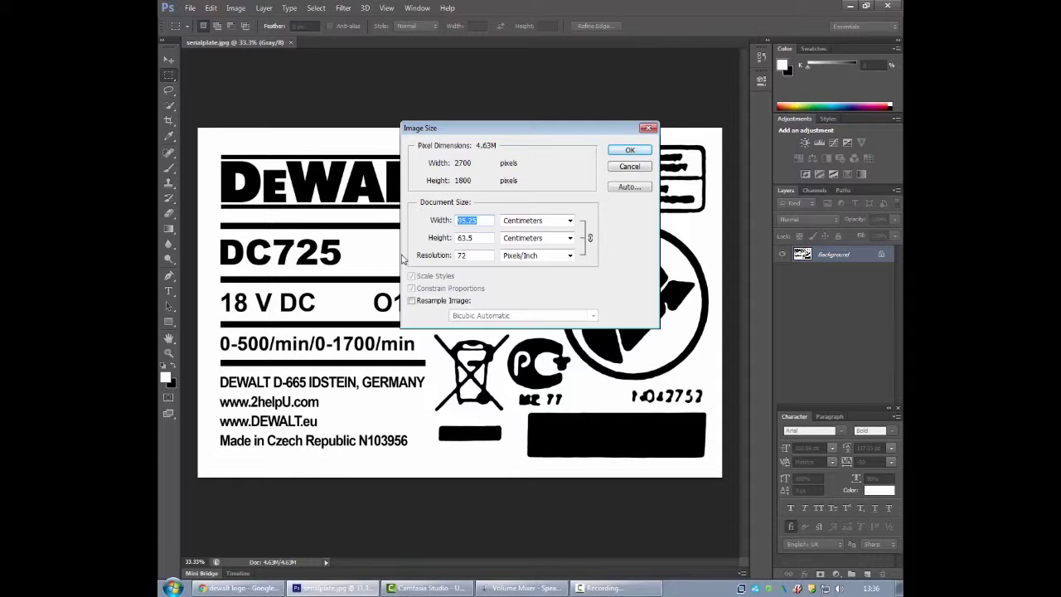
pyautogui.write('6')
pyautogui.press('Return')
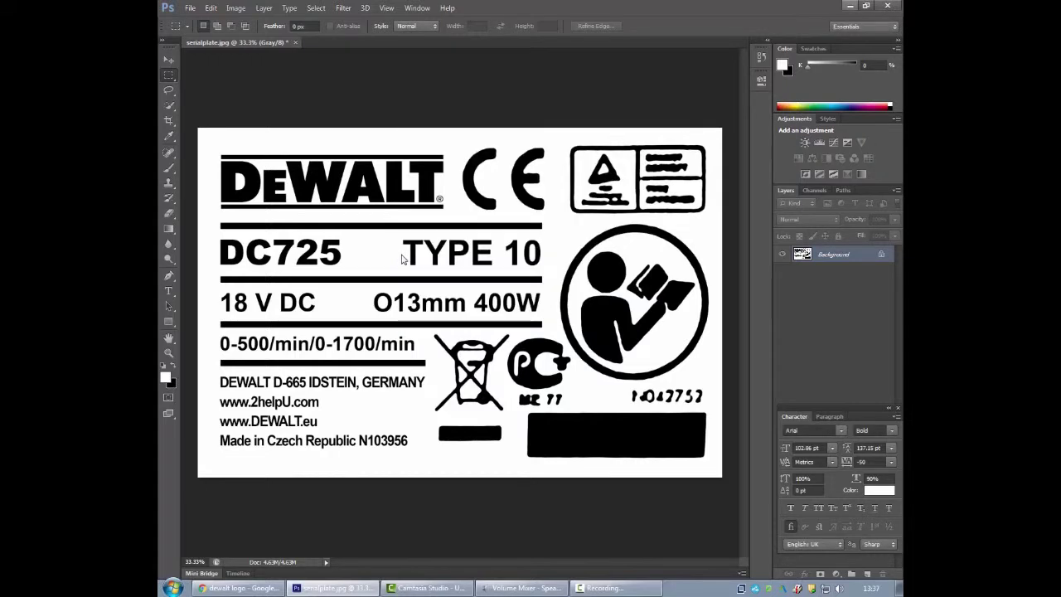
# Step: Show the desktop and launch 2D Design V2 from the TechSoft Design Tools program group
pyautogui.press('super+d')
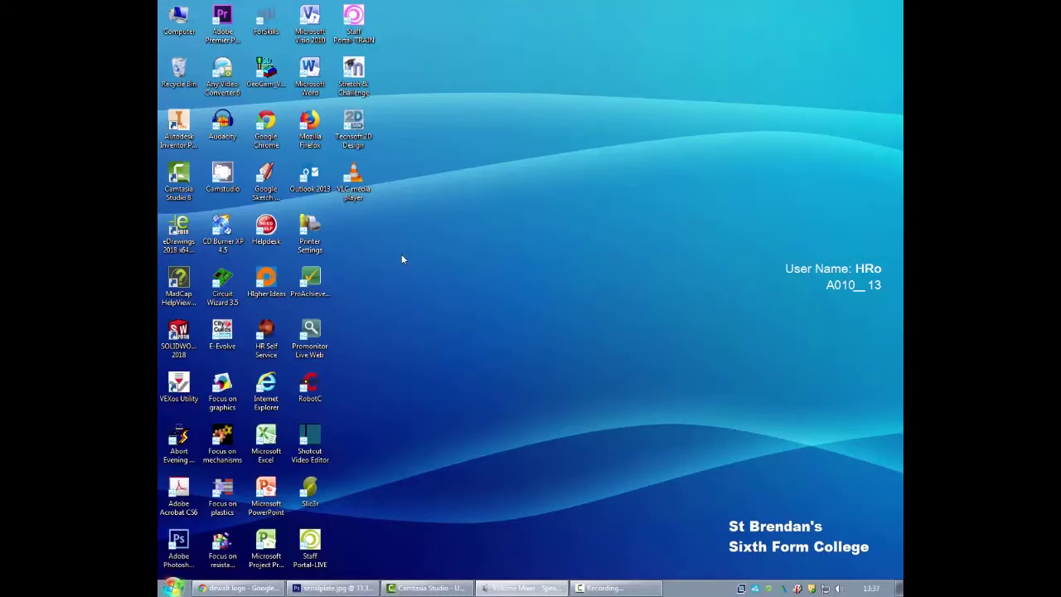
pyautogui.press('super')
pyautogui.press('Up')
pyautogui.press('Return')
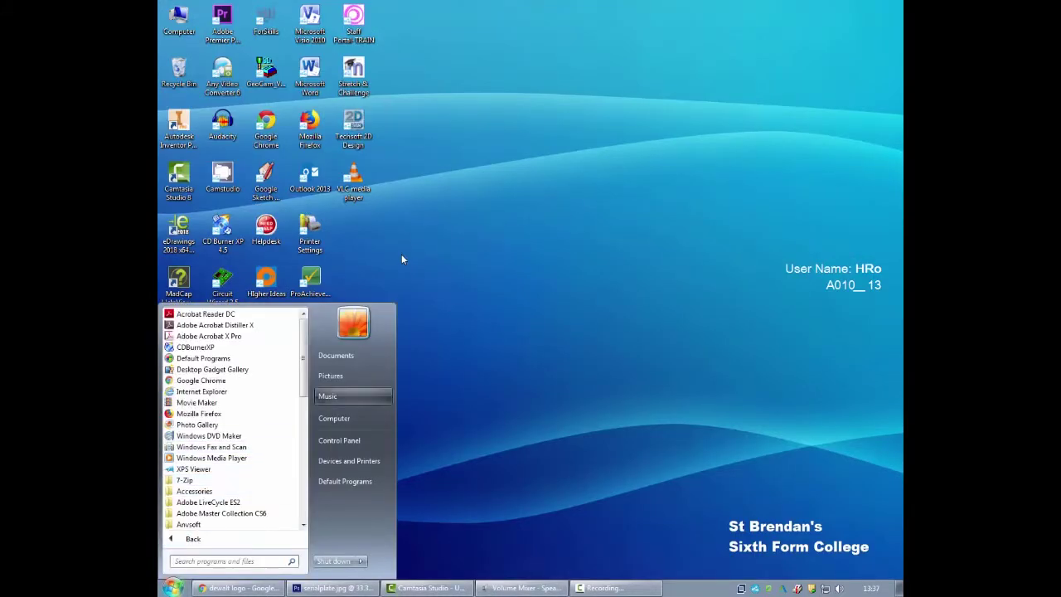
pyautogui.press('Up')
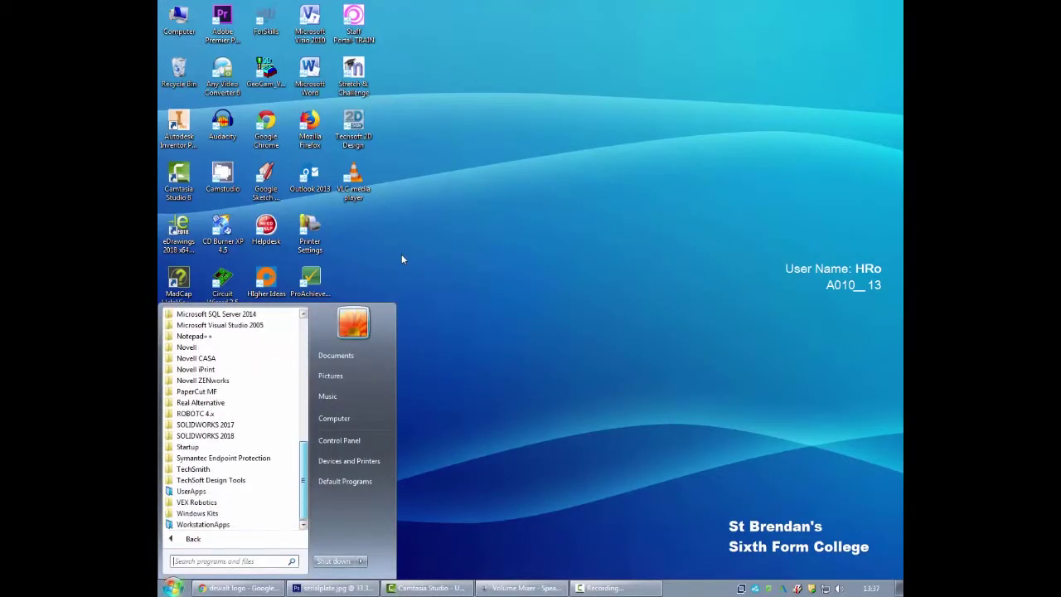
pyautogui.press('Up')
pyautogui.press('Up')
pyautogui.press('Up')
pyautogui.press('Up')
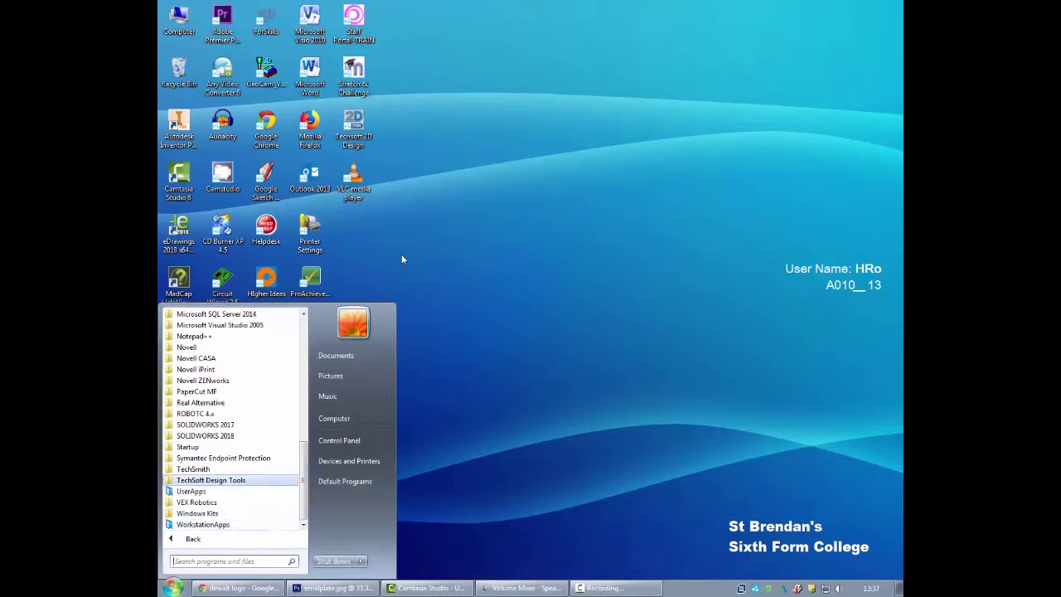
pyautogui.press('Return')
pyautogui.press('Down')
pyautogui.press('Return')
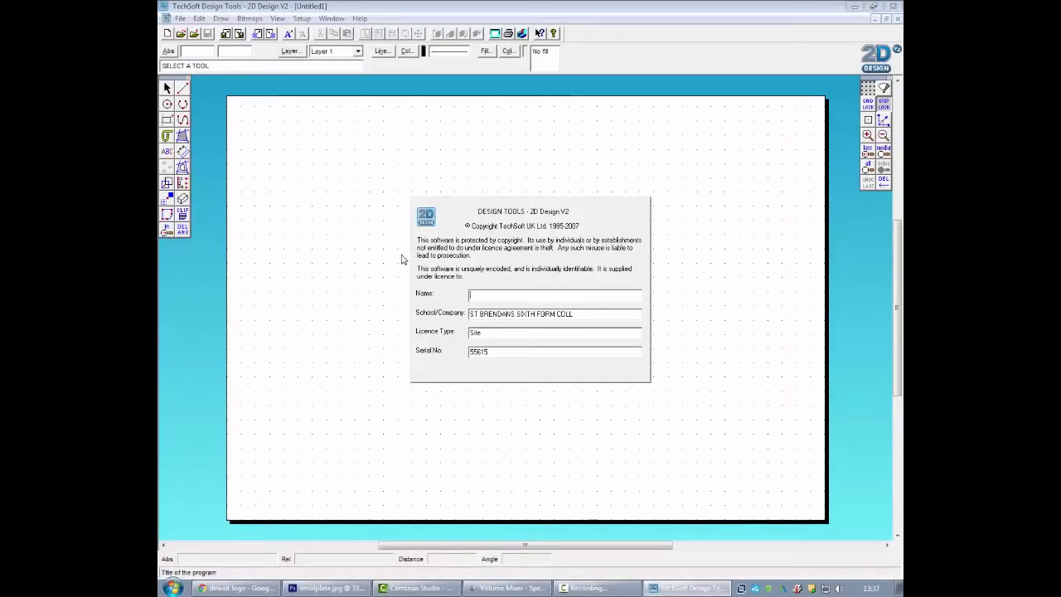
# Step: Start importing a file, dismiss the restrictions message, and open the drillmodeltutorial folder on the H: drive
pyautogui.press('Right')
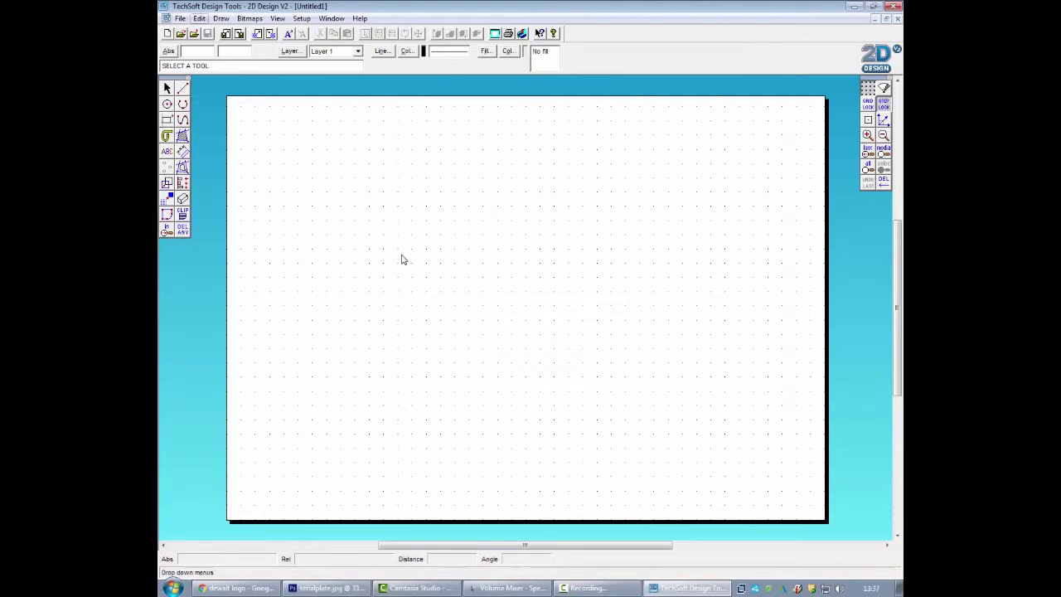
pyautogui.press('Left')
pyautogui.press('Left')
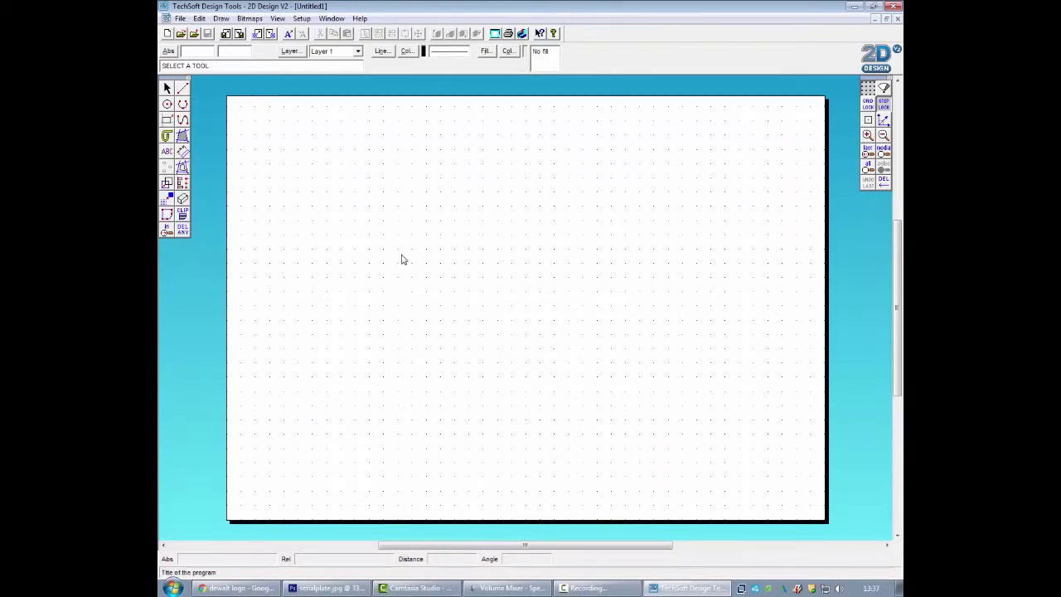
pyautogui.press('Right')
pyautogui.press('Down')
pyautogui.press('Down')
pyautogui.press('Down')
pyautogui.press('Down')
pyautogui.press('Down')
pyautogui.press('Down')
pyautogui.press('Return')
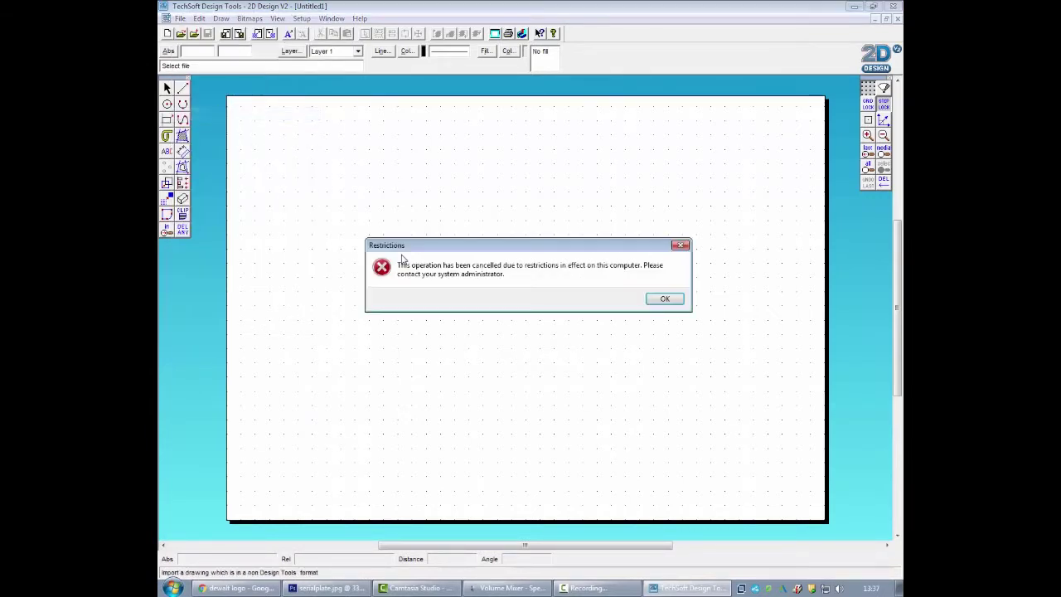
pyautogui.press('Return')
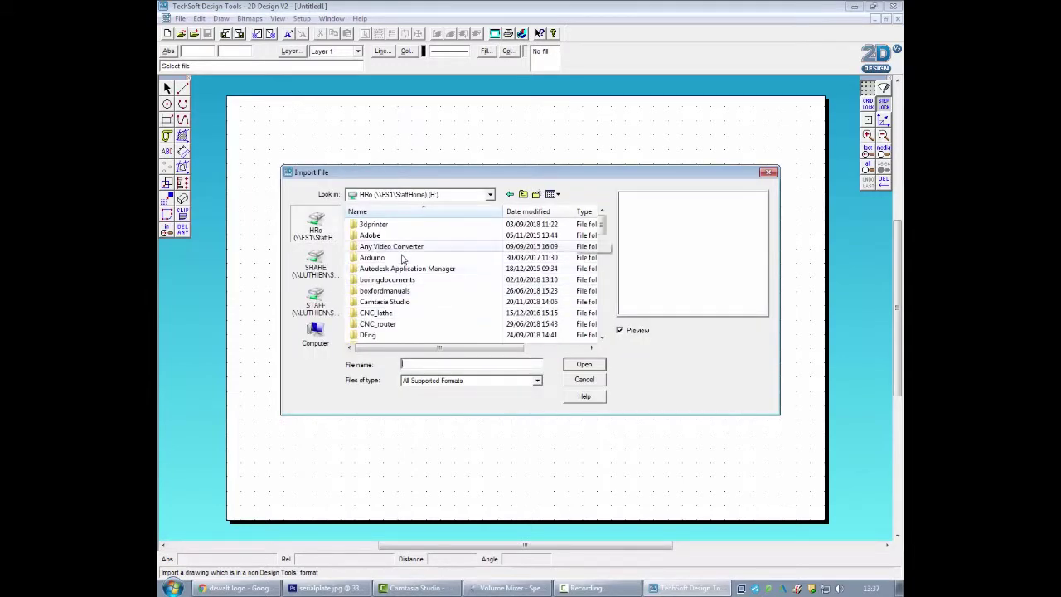
pyautogui.scroll(-1, 402, 260)
pyautogui.scroll(-2, 403, 260)
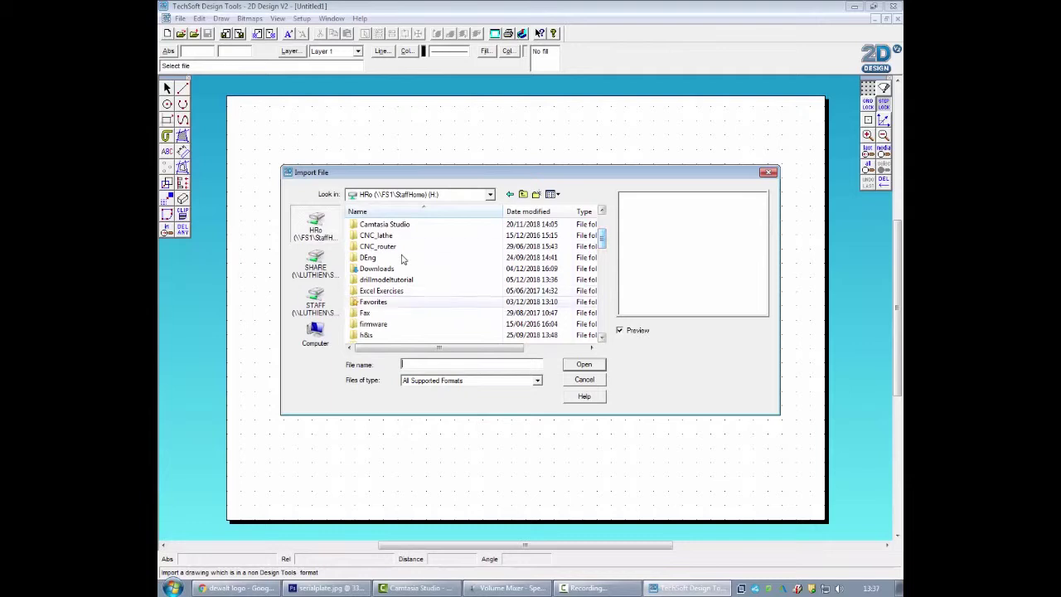
pyautogui.press('Up')
pyautogui.press('Return')
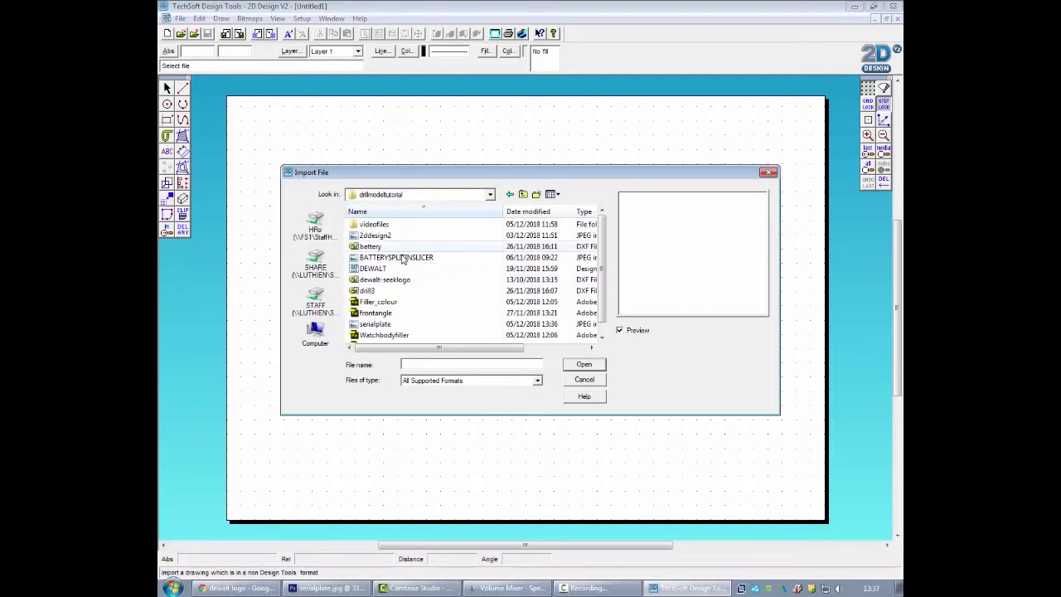
# Step: Choose the serialplate JPEG as the bitmap to import
pyautogui.press('Down')
pyautogui.press('Down')
pyautogui.press('Down')
pyautogui.press('Down')
pyautogui.press('Down')
pyautogui.press('Down')
pyautogui.press('Down')
pyautogui.press('Down')
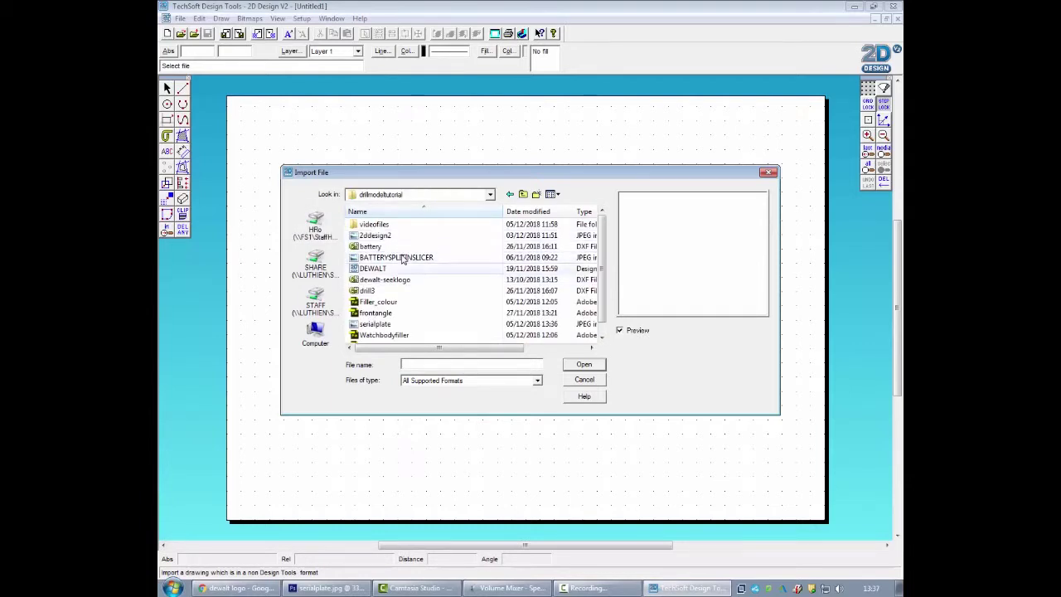
pyautogui.press('Return')
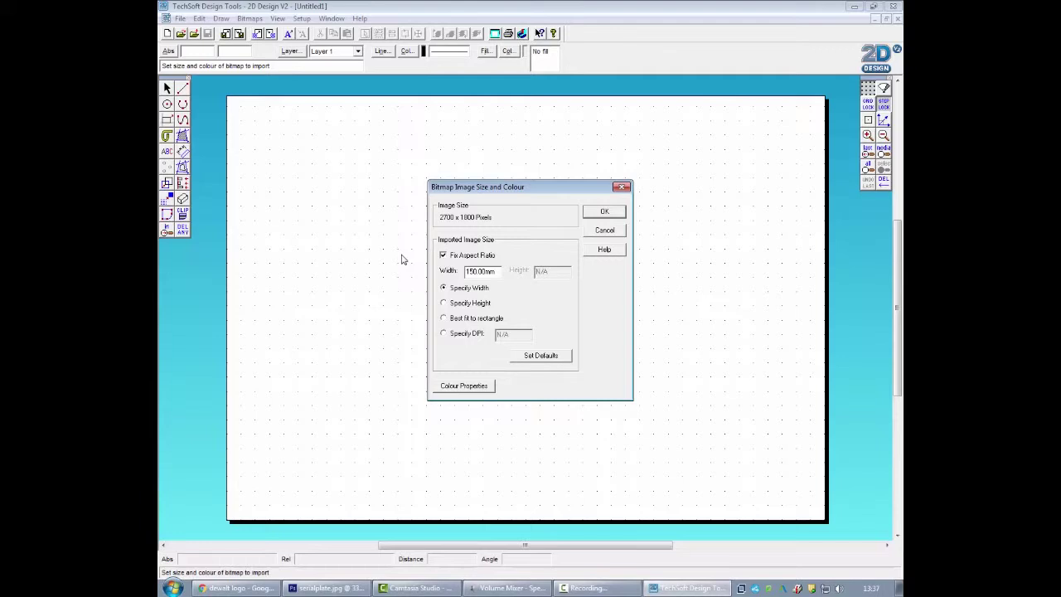
# Step: Import the serial plate bitmap at 150 mm wide and draw a 45 by 31 mm rectangle near the page's upper-left corner
pyautogui.press('Return')
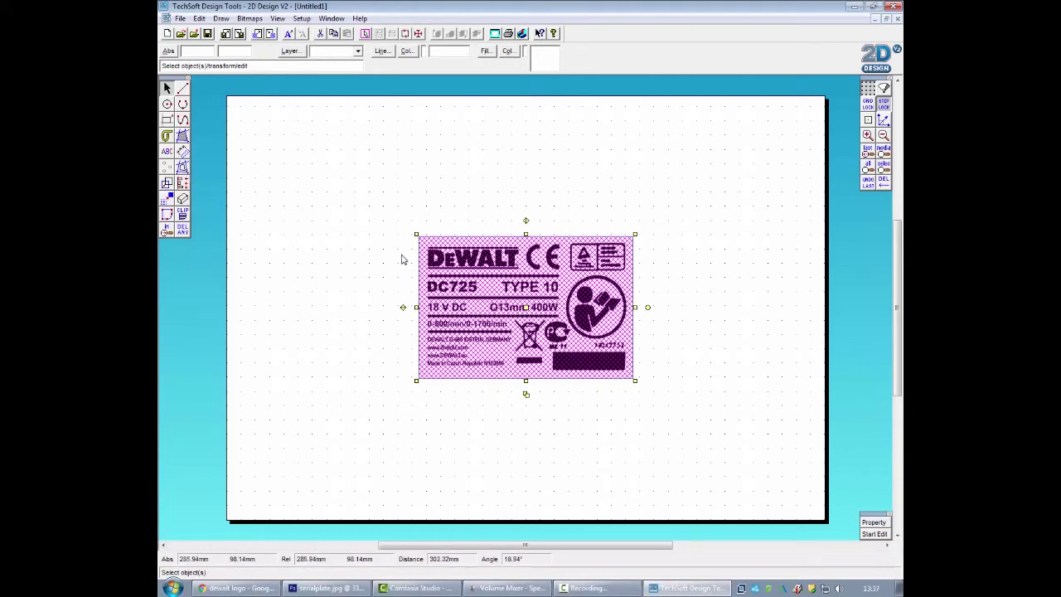
pyautogui.click(167, 120)
pyautogui.click(271, 111)
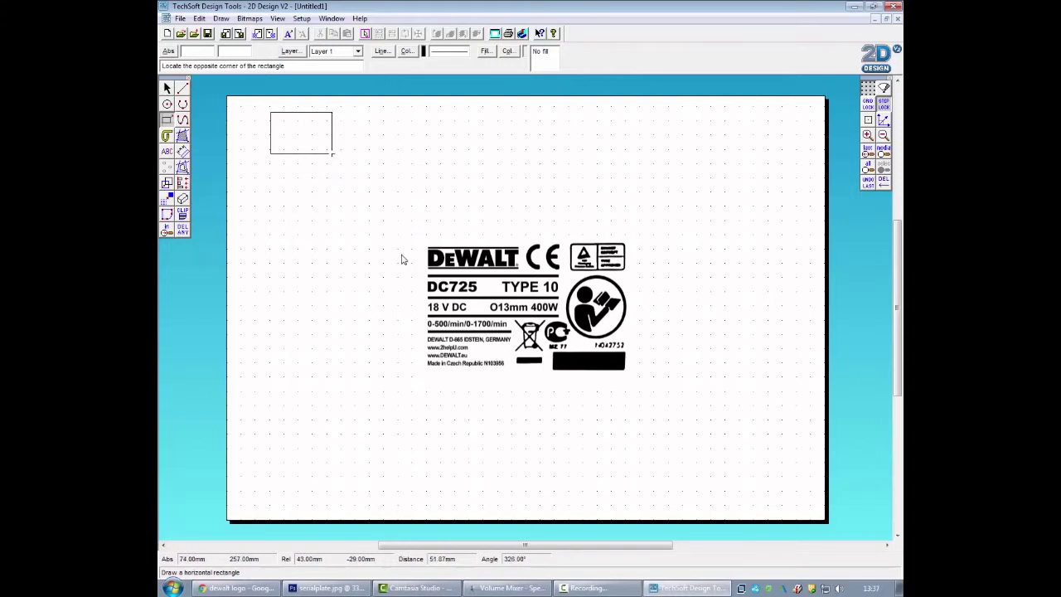
pyautogui.click(334, 152)
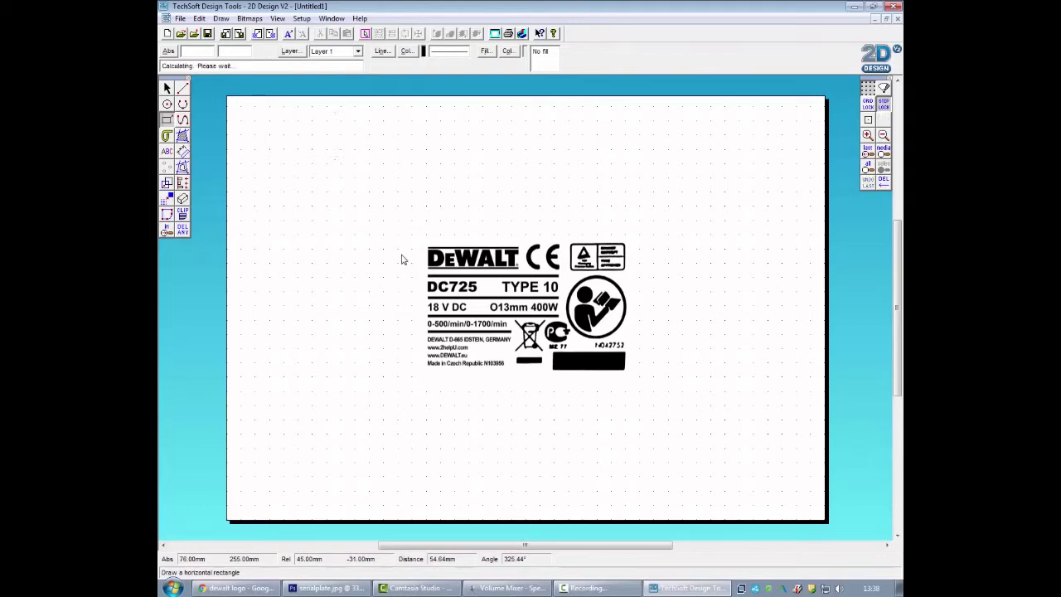
# Step: Set the fillet radius to 3 mm and round the right-hand corners of the rectangle
pyautogui.click(182, 88)
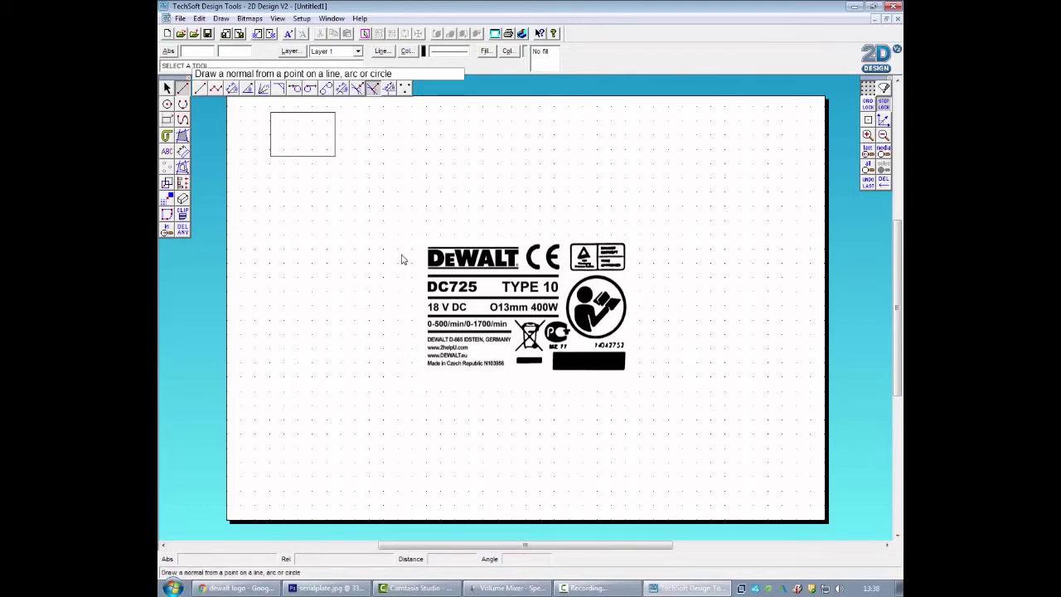
pyautogui.click(183, 104)
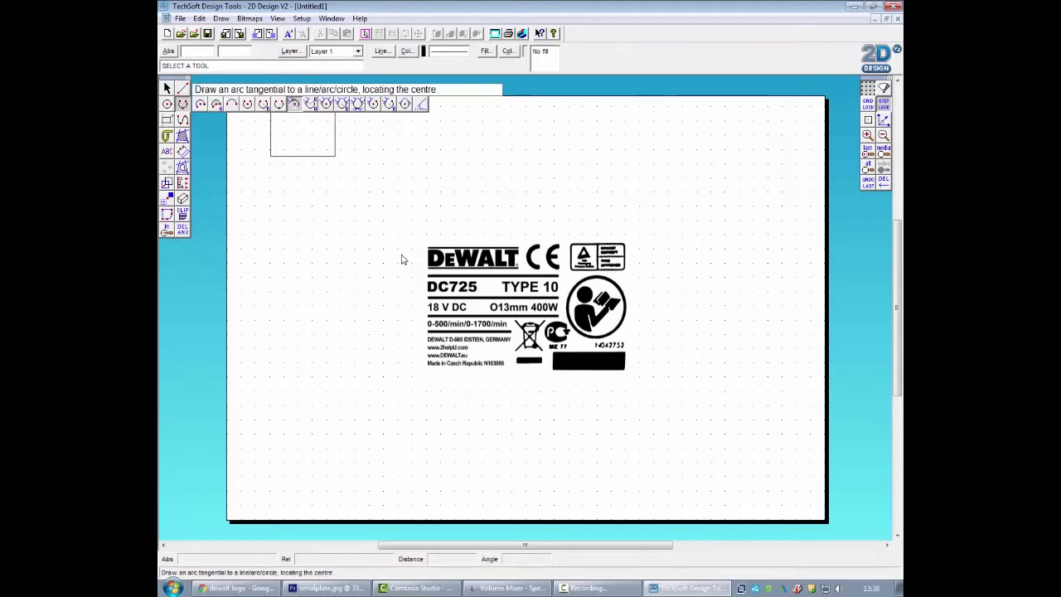
pyautogui.click(421, 104)
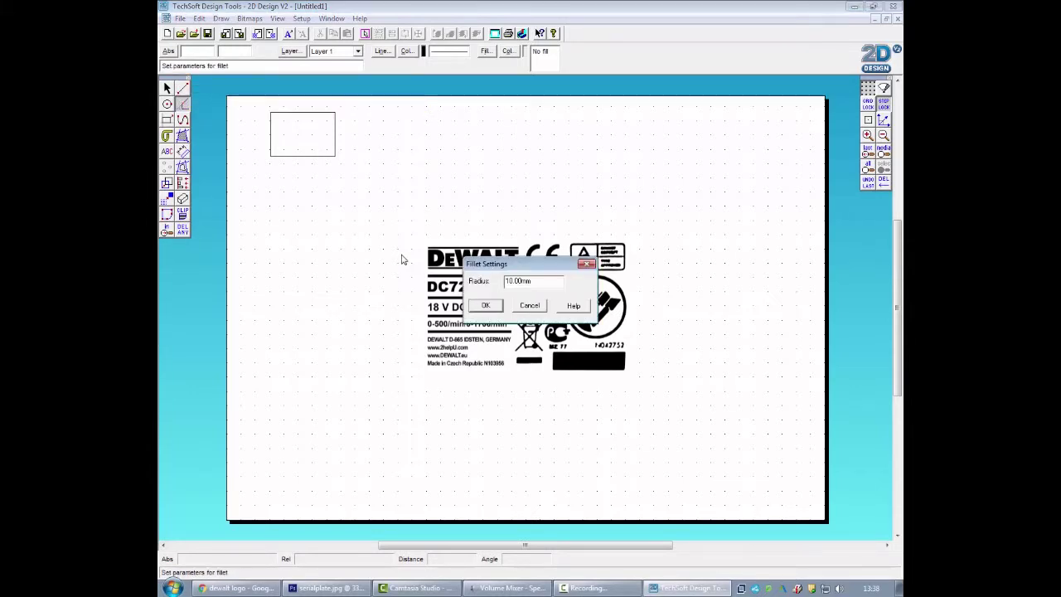
pyautogui.doubleClick(518, 280)
pyautogui.write('3')
pyautogui.click(486, 305)
pyautogui.click(335, 146)
pyautogui.click(326, 155)
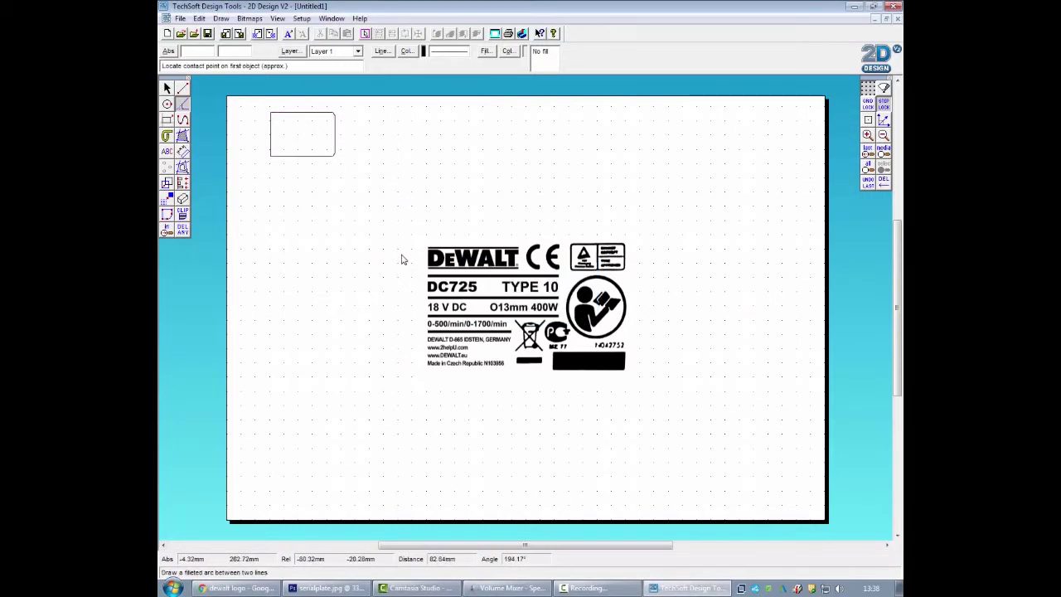
# Step: Round the two left-hand corners of the rectangle with the same fillet
pyautogui.click(286, 155)
pyautogui.click(270, 146)
pyautogui.click(270, 124)
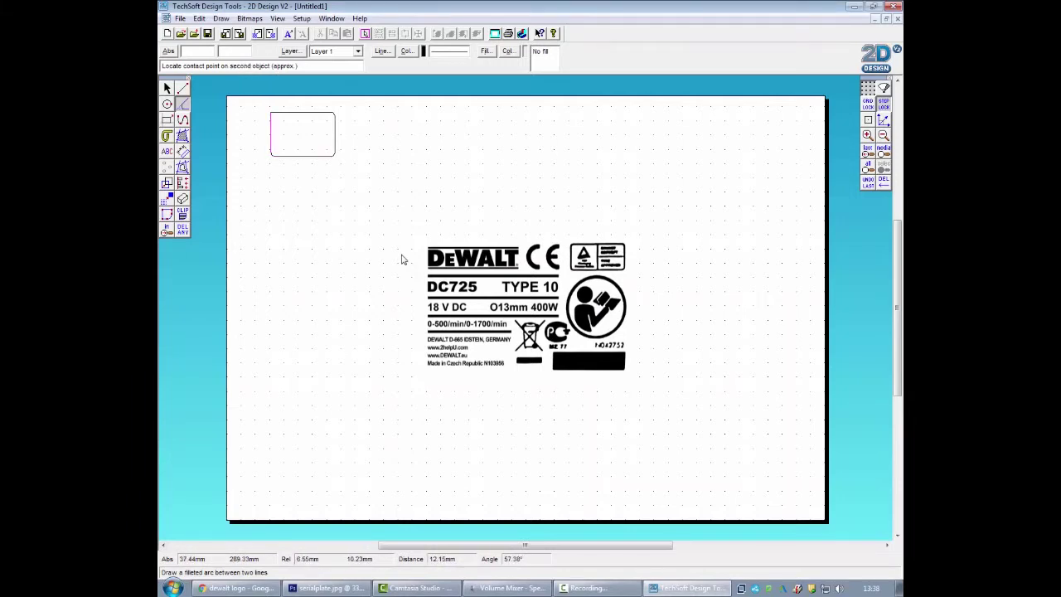
pyautogui.click(286, 113)
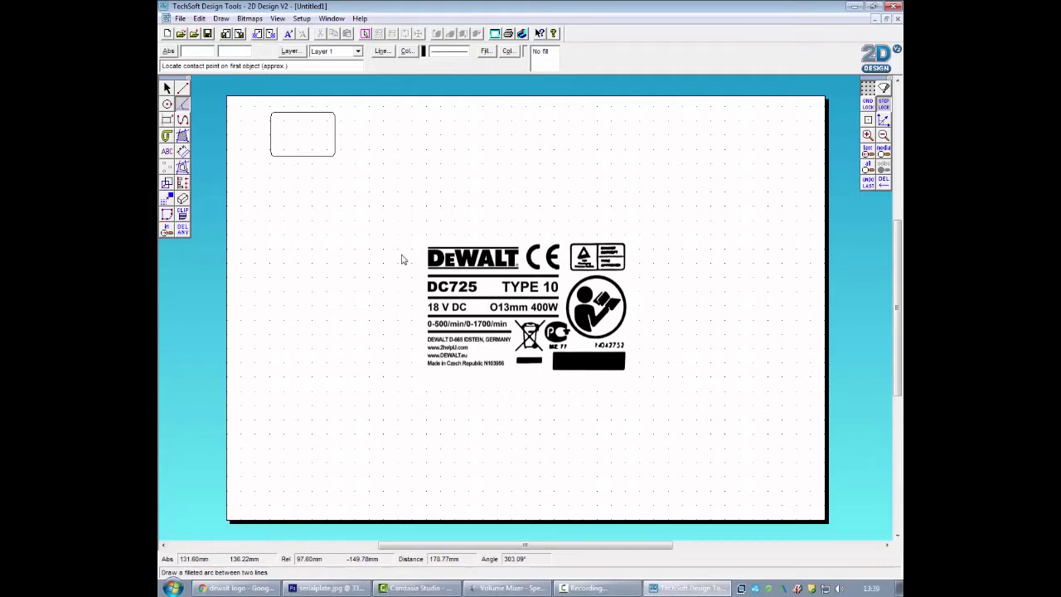
pyautogui.press('Escape')
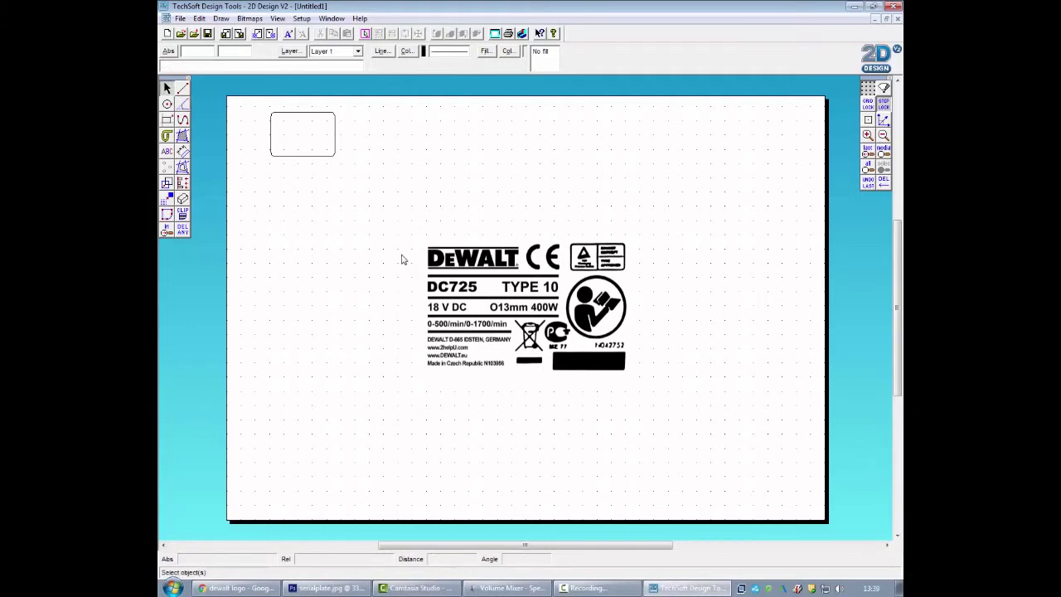
# Step: Move the serial plate bitmap into the page's upper-left corner and scale it down proportionally
pyautogui.click(402, 259)
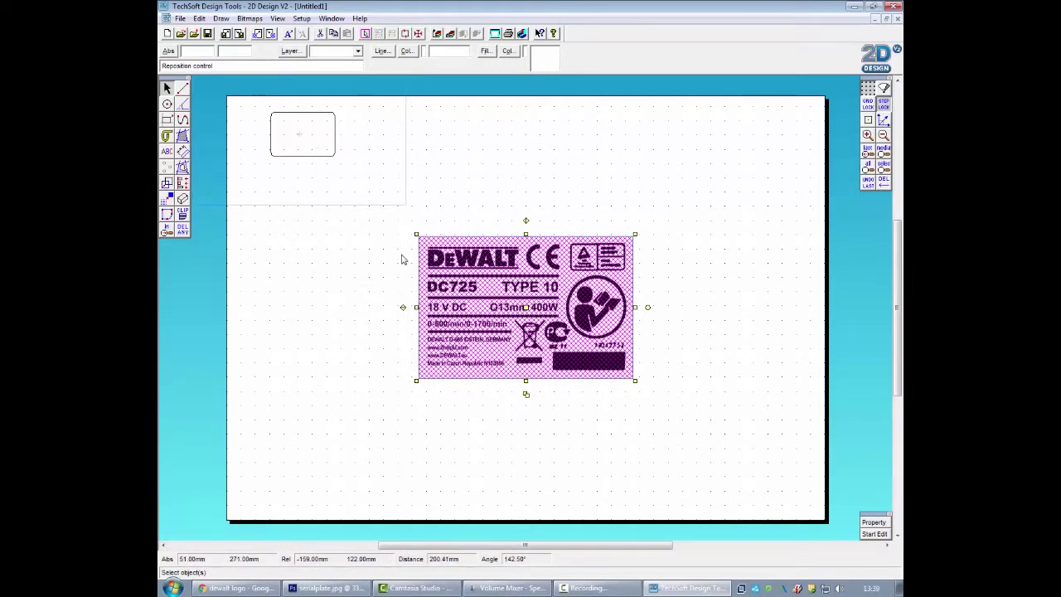
pyautogui.click(401, 260)
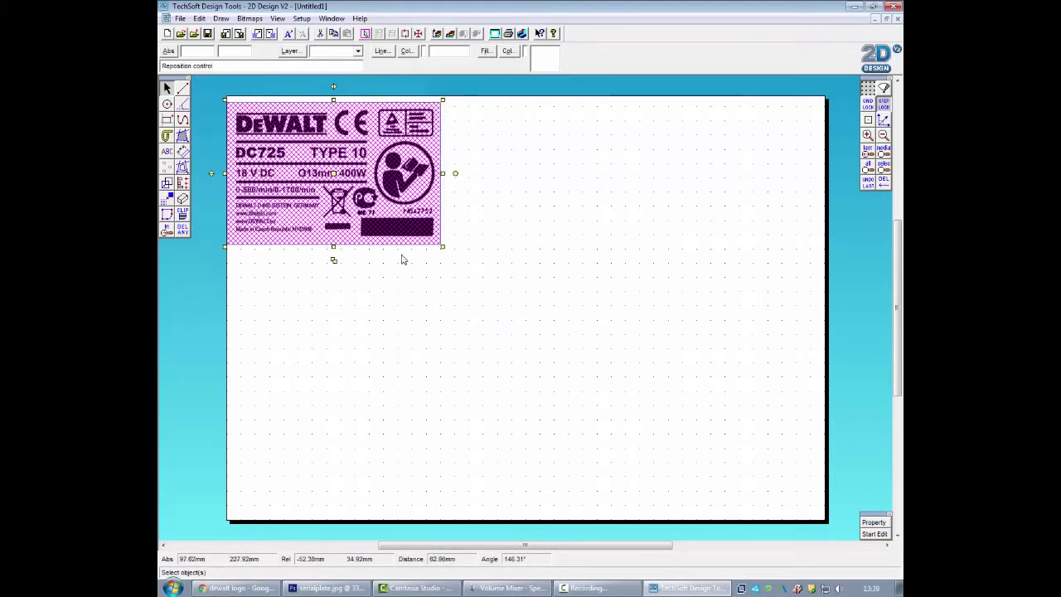
pyautogui.click(402, 260)
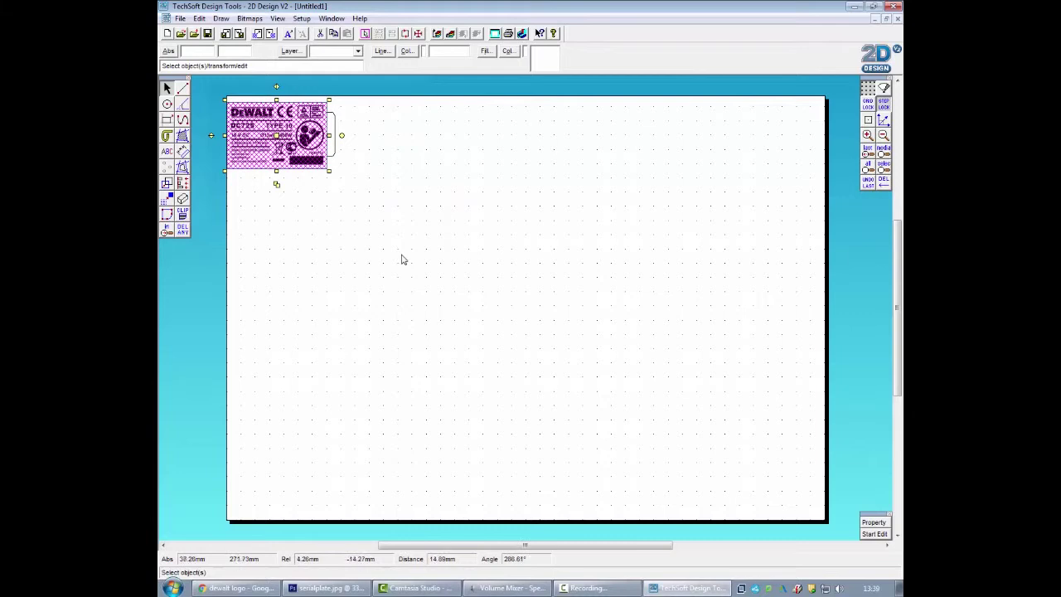
# Step: Place the serial plate bitmap just right of the rounded rectangle and shrink it to nearly the rectangle's size
pyautogui.click(402, 259)
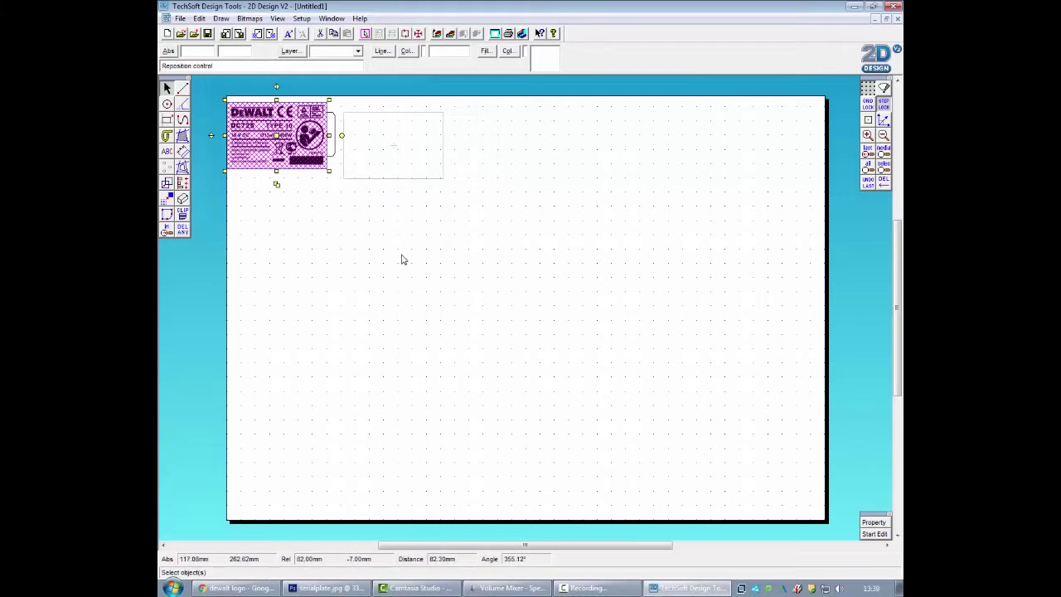
pyautogui.click(402, 259)
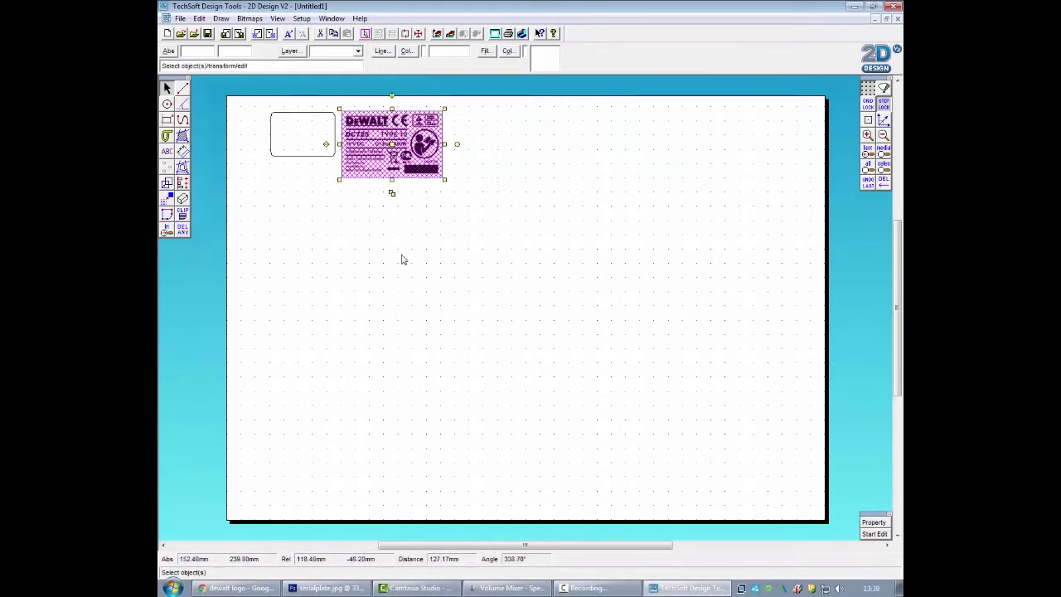
pyautogui.click(402, 259)
pyautogui.click(402, 259)
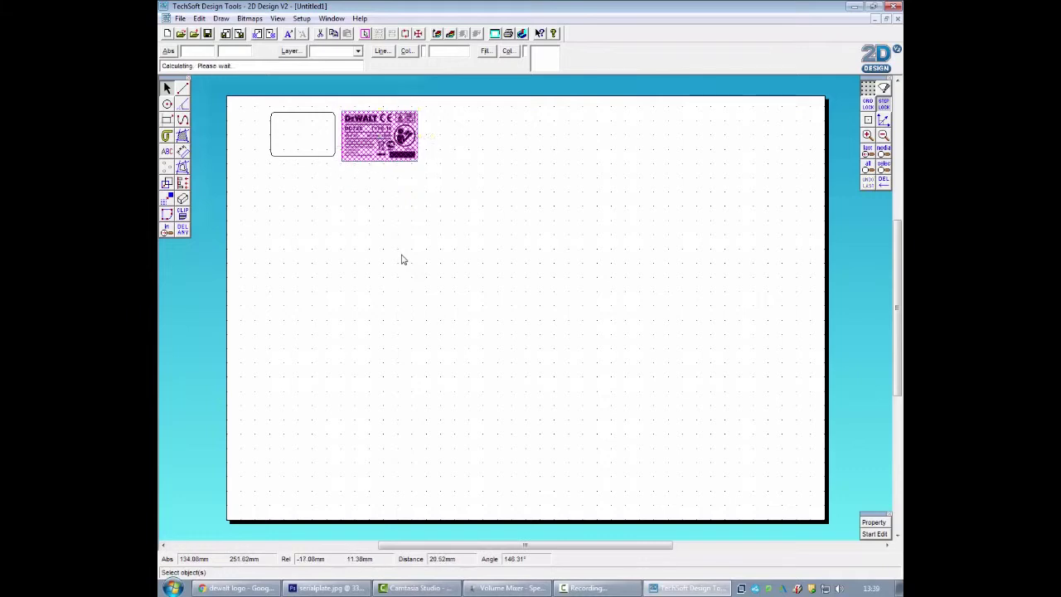
# Step: Position the serial plate bitmap over the rounded rectangle and shrink it slightly so the artwork fits inside the outline
pyautogui.moveTo(380, 135); pyautogui.dragTo(305, 133)
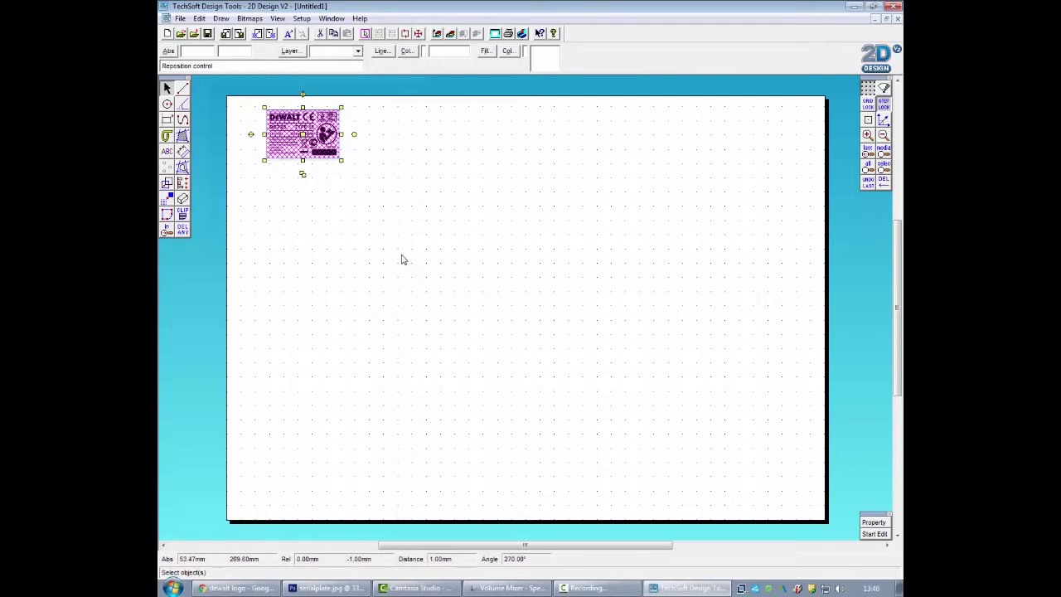
pyautogui.click(402, 259)
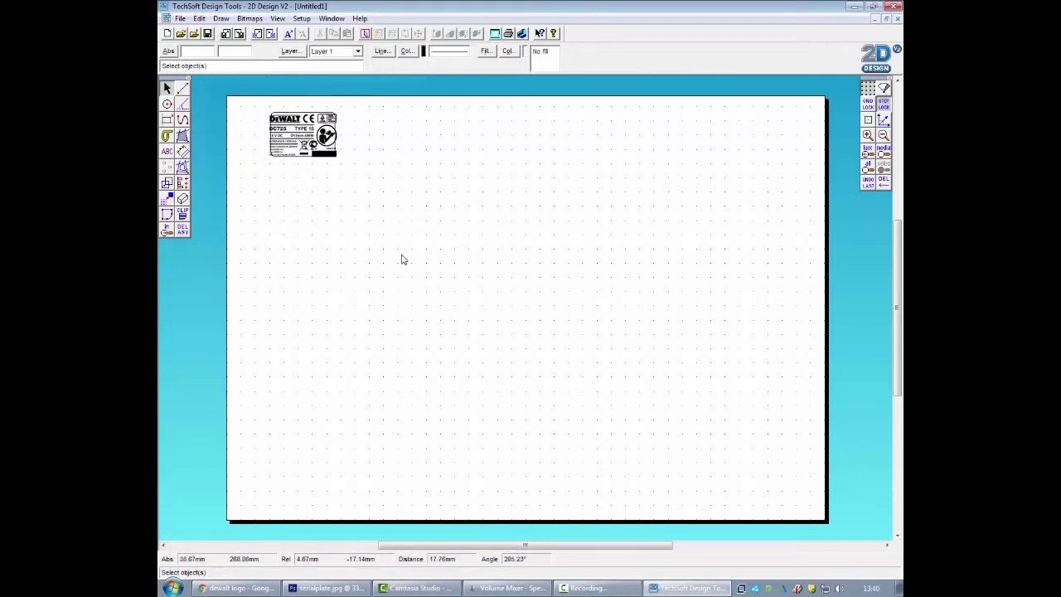
pyautogui.hotkey('ctrl', 'a')
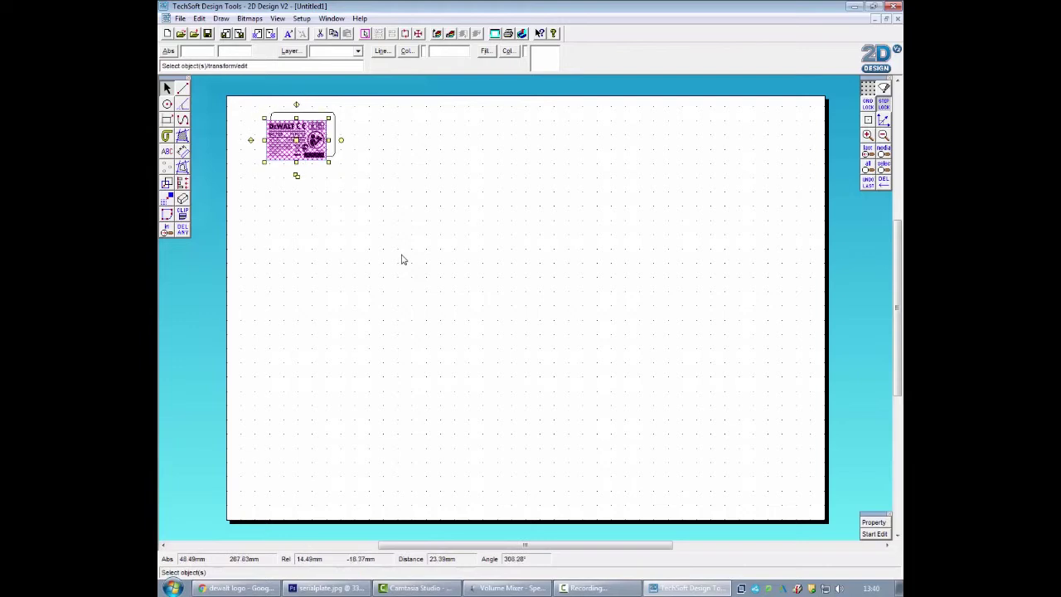
pyautogui.moveTo(296, 140); pyautogui.dragTo(305, 135)
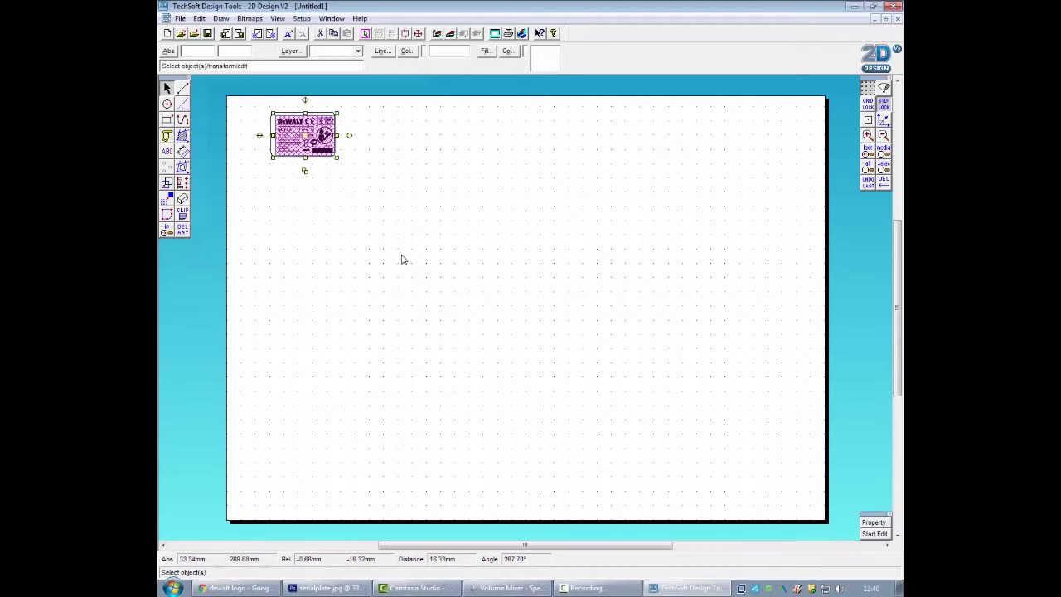
pyautogui.click(401, 260)
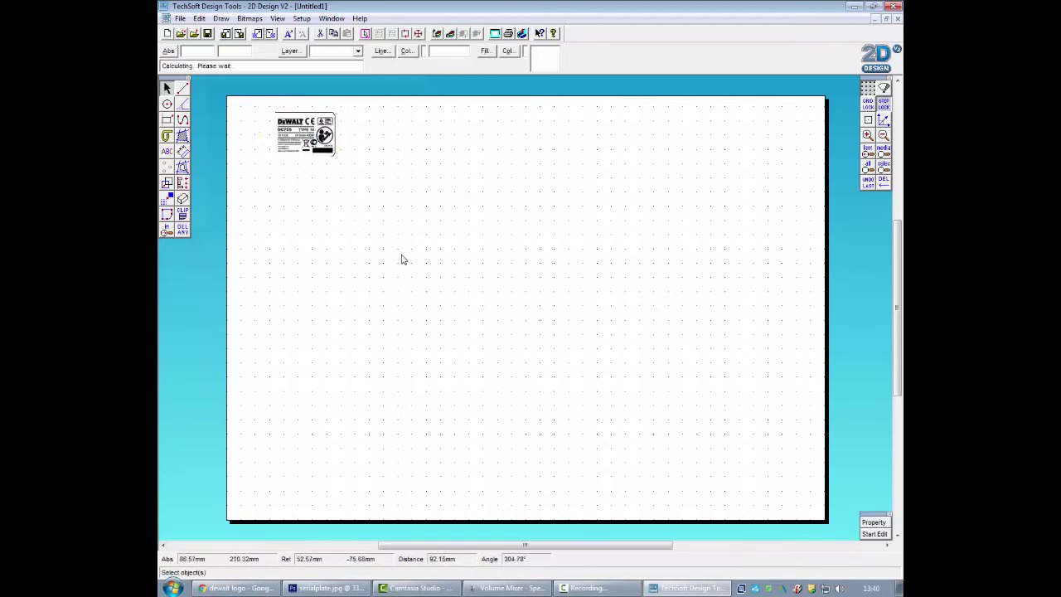